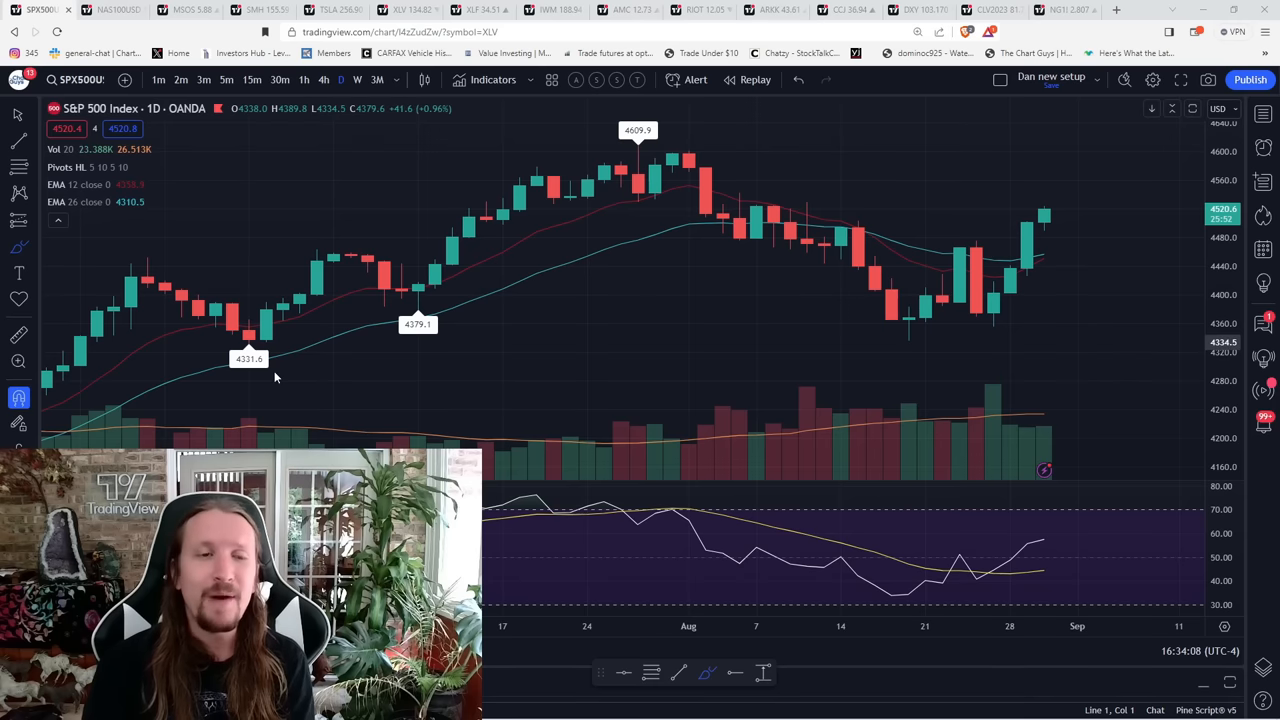
- Switch the S&P 500 chart from daily to weekly candles
{"action": "left_click", "coordinate": [357, 79]}
{"action": "left_click", "coordinate": [30, 247]}
{"action": "scroll", "coordinate": [798, 215], "scroll_direction": "up", "scroll_amount": 3}
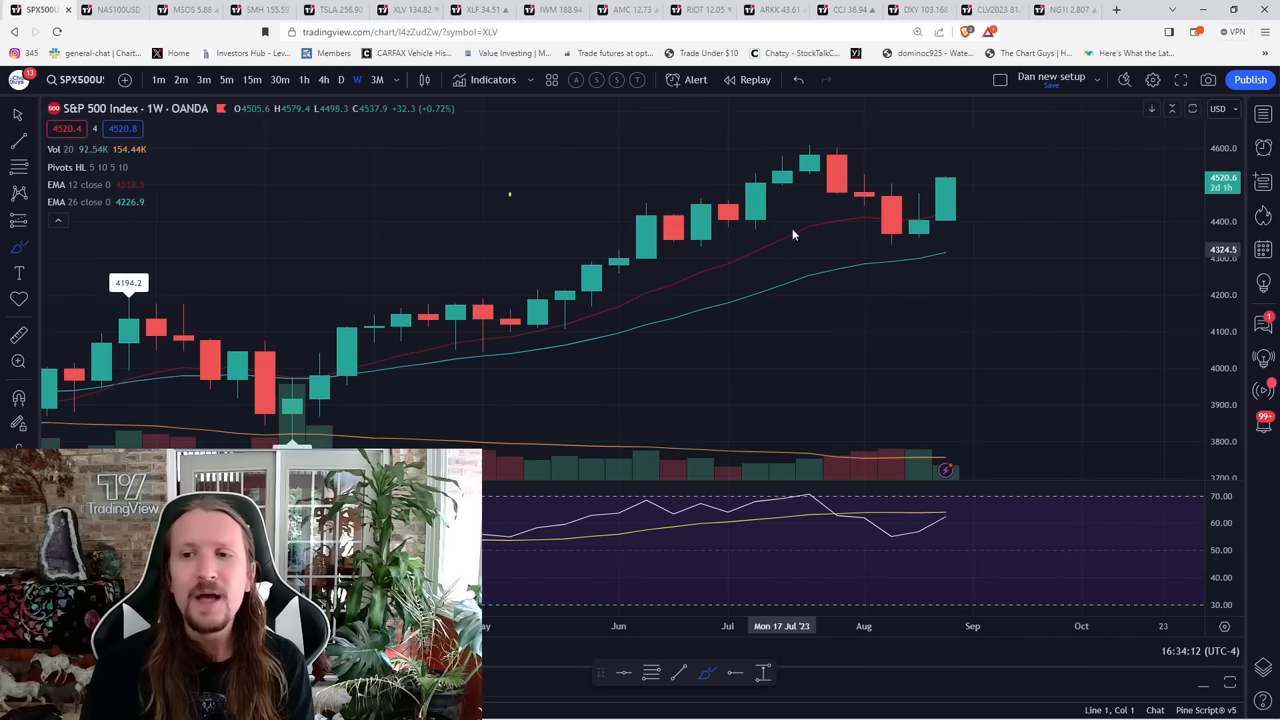
{"action": "mouse_move", "coordinate": [810, 143]}
{"action": "left_mouse_down"}
{"action": "mouse_move", "coordinate": [891, 238]}
{"action": "mouse_move", "coordinate": [1025, 268]}
{"action": "left_mouse_up"}
{"action": "key", "text": "Delete"}
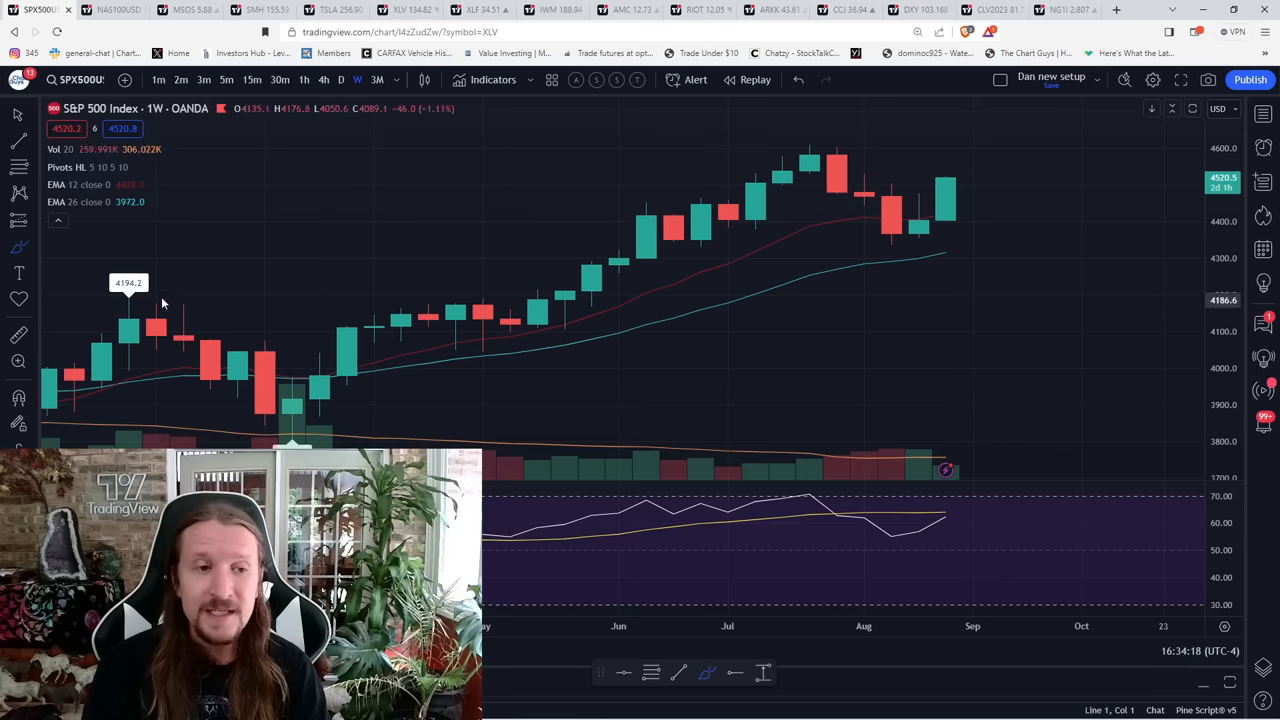
{"action": "left_click", "coordinate": [18, 397]}
{"action": "key", "text": "alt+f"}
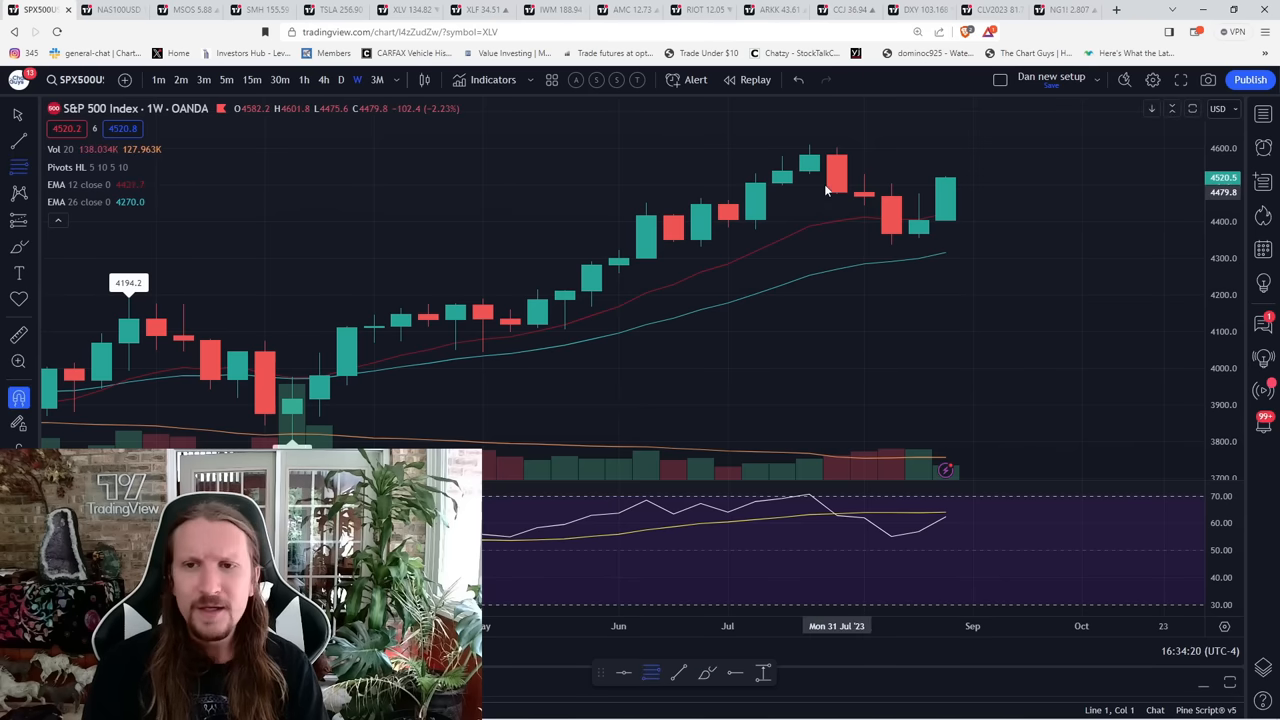
{"action": "left_click", "coordinate": [809, 145]}
{"action": "left_click", "coordinate": [895, 250]}
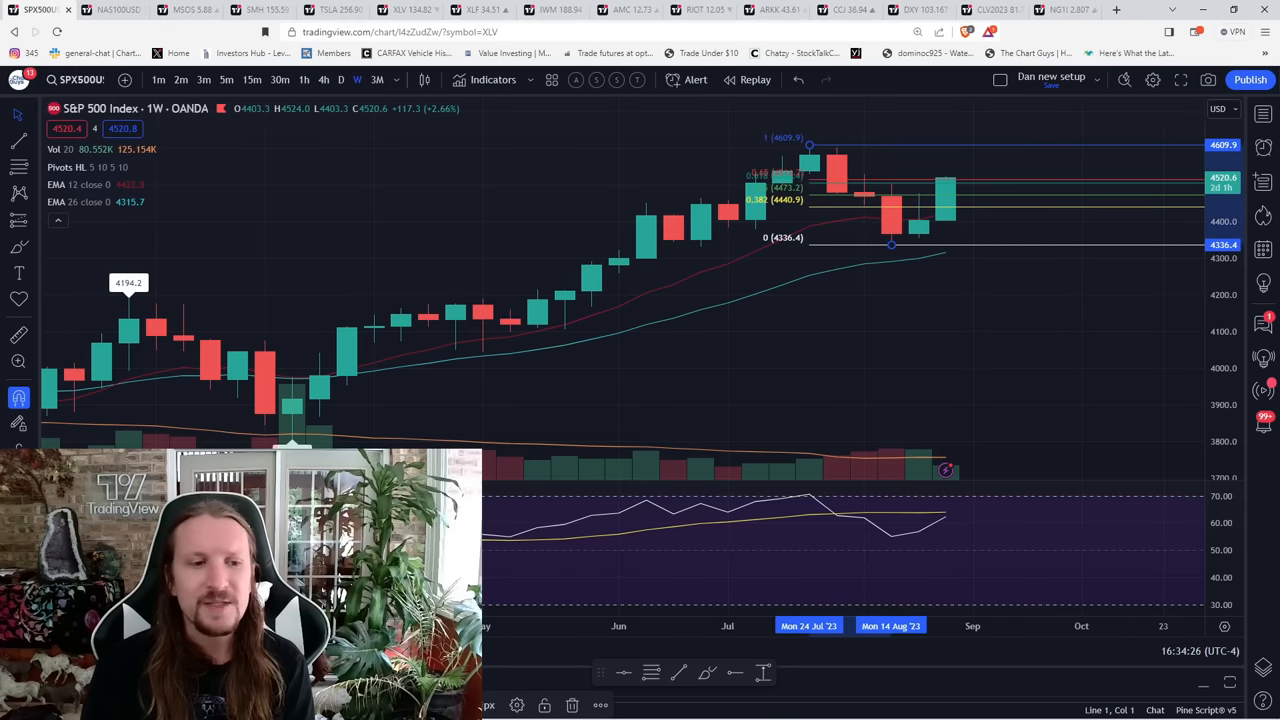
{"action": "key", "text": "Delete"}
{"action": "left_click", "coordinate": [18, 247]}
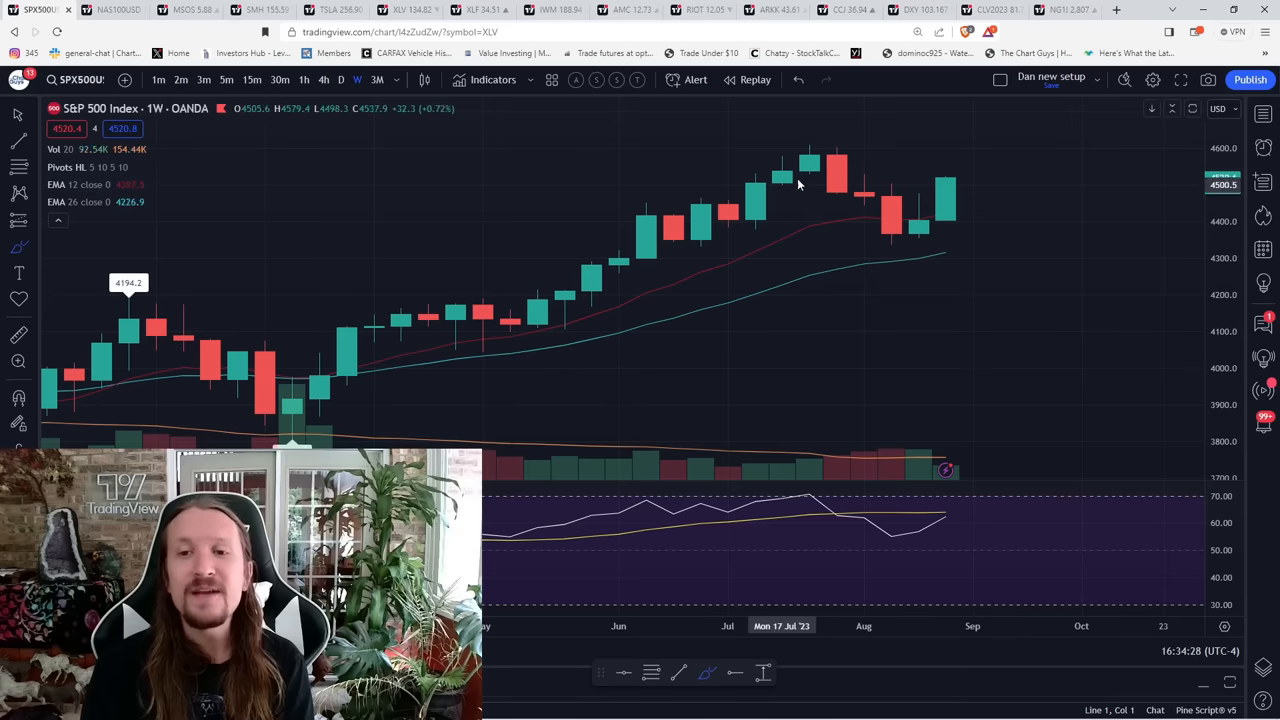
{"action": "mouse_move", "coordinate": [810, 147]}
{"action": "left_mouse_down"}
{"action": "mouse_move", "coordinate": [893, 250]}
{"action": "mouse_move", "coordinate": [993, 160]}
{"action": "left_mouse_up"}
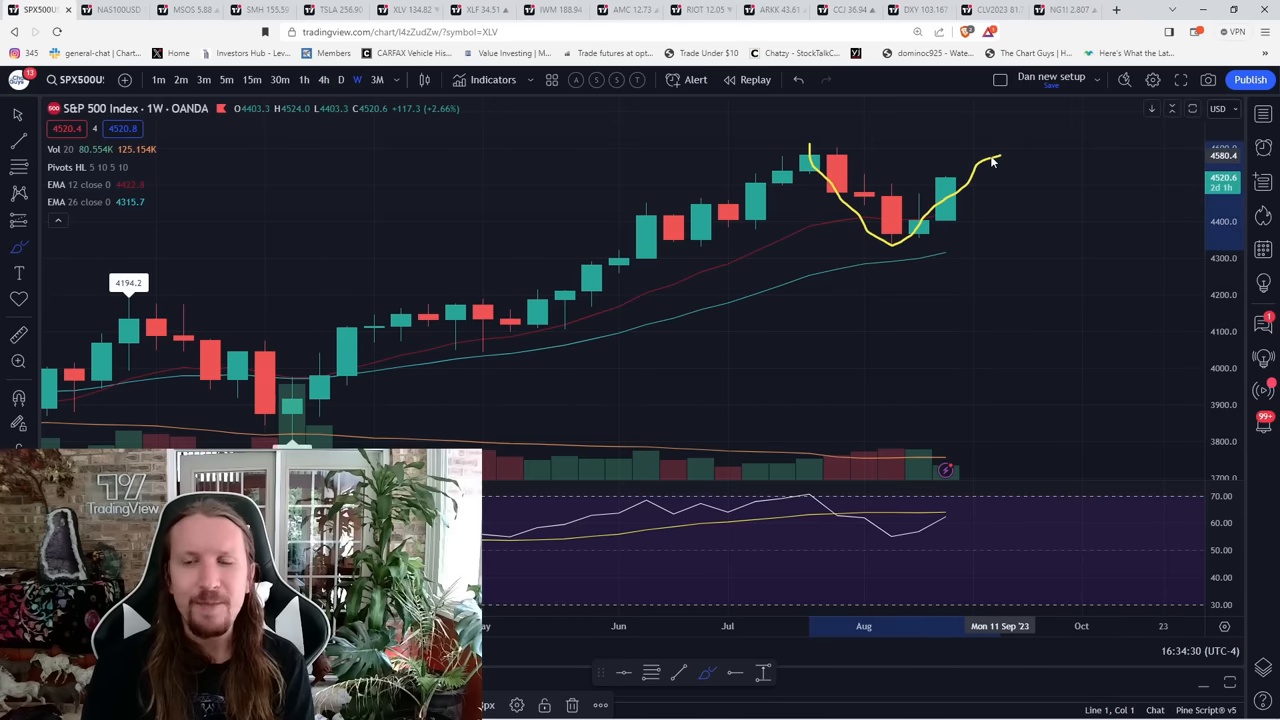
{"action": "key", "text": "ctrl+z"}
{"action": "mouse_move", "coordinate": [810, 147]}
{"action": "left_mouse_down"}
{"action": "mouse_move", "coordinate": [872, 232]}
{"action": "mouse_move", "coordinate": [972, 180]}
{"action": "mouse_move", "coordinate": [1000, 218]}
{"action": "mouse_move", "coordinate": [1027, 197]}
{"action": "left_mouse_up"}
{"action": "key", "text": "ctrl+z"}
- Show QQQ on 5-minute candles and start a freehand sketch, undoing the first stroke
{"action": "left_click", "coordinate": [106, 6]}
{"action": "scroll", "coordinate": [871, 337], "scroll_direction": "down", "scroll_amount": 2}
{"action": "scroll", "coordinate": [986, 220], "scroll_direction": "down", "scroll_amount": 2}
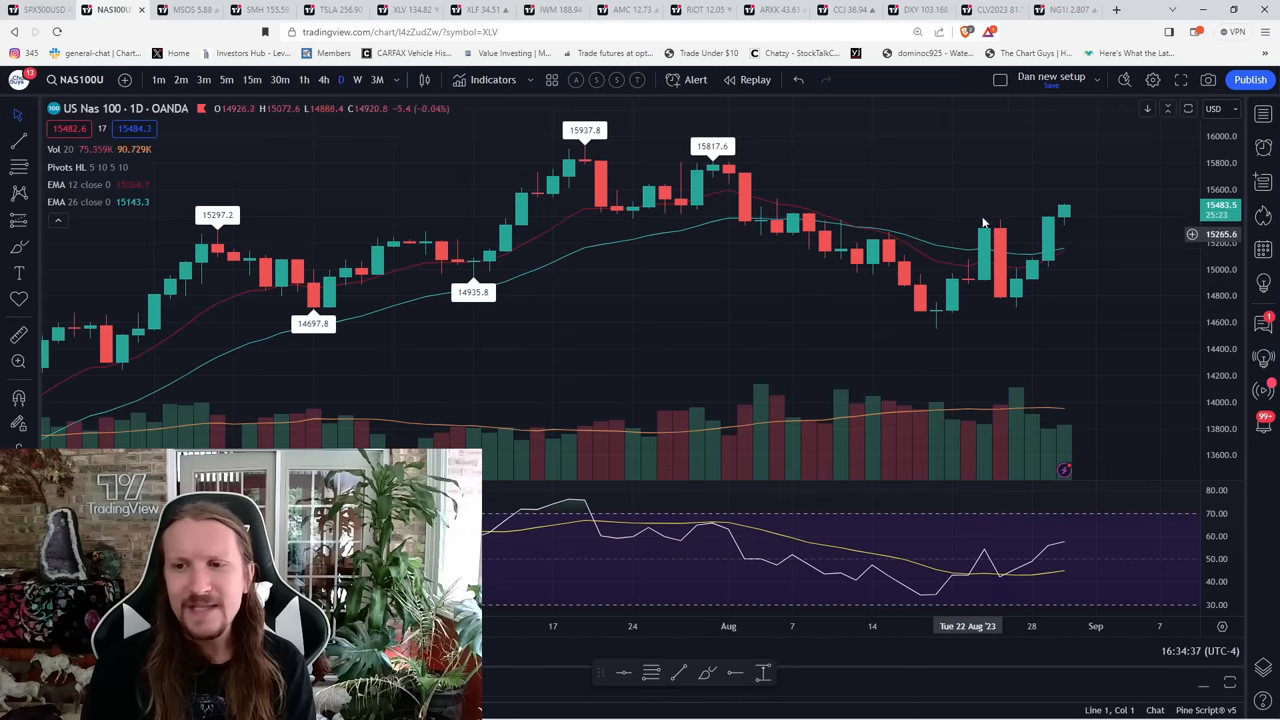
{"action": "left_click", "coordinate": [226, 80]}
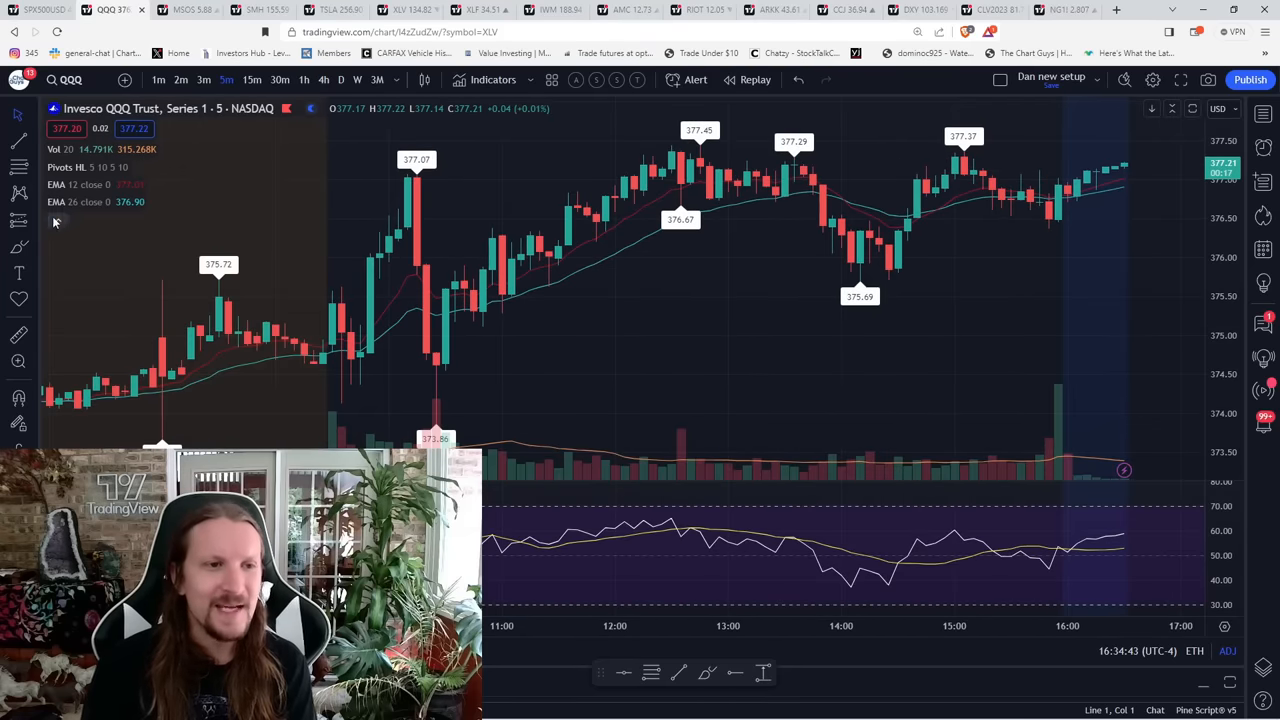
{"action": "left_click", "coordinate": [30, 249]}
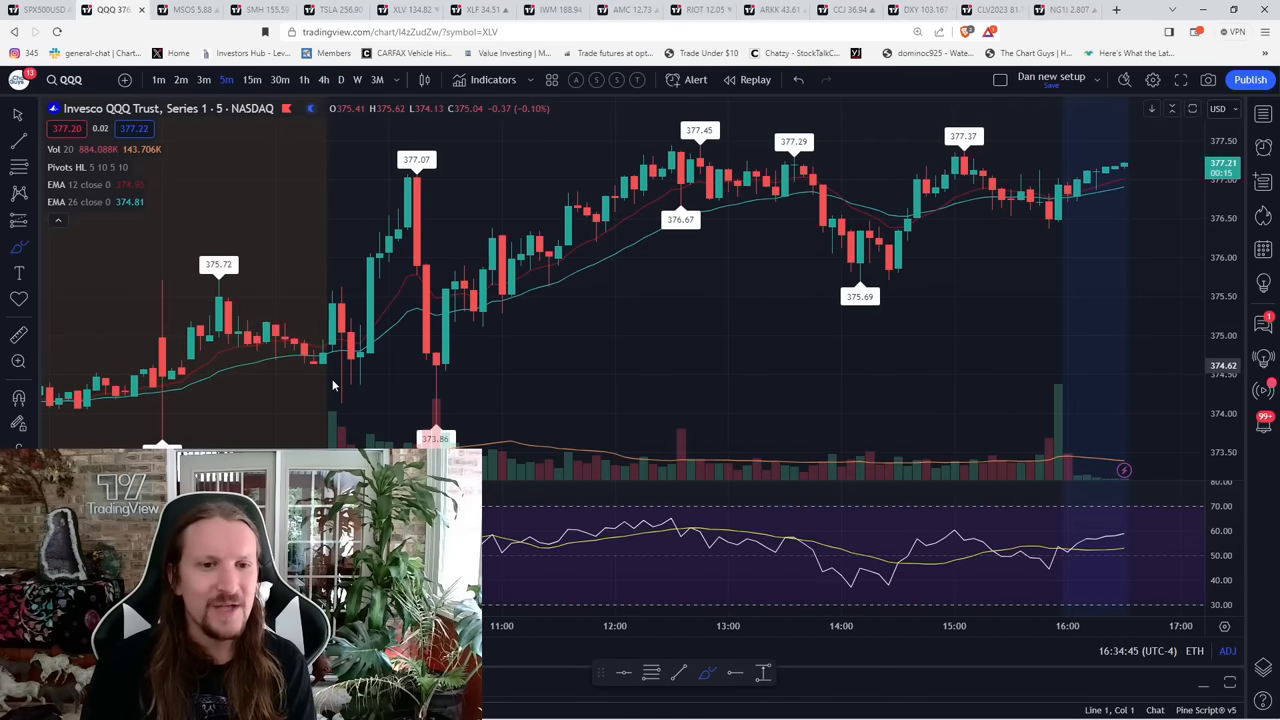
{"action": "mouse_move", "coordinate": [330, 408]}
{"action": "left_mouse_down"}
{"action": "mouse_move", "coordinate": [358, 387]}
{"action": "mouse_move", "coordinate": [419, 181]}
{"action": "left_mouse_up"}
{"action": "key", "text": "ctrl+z"}
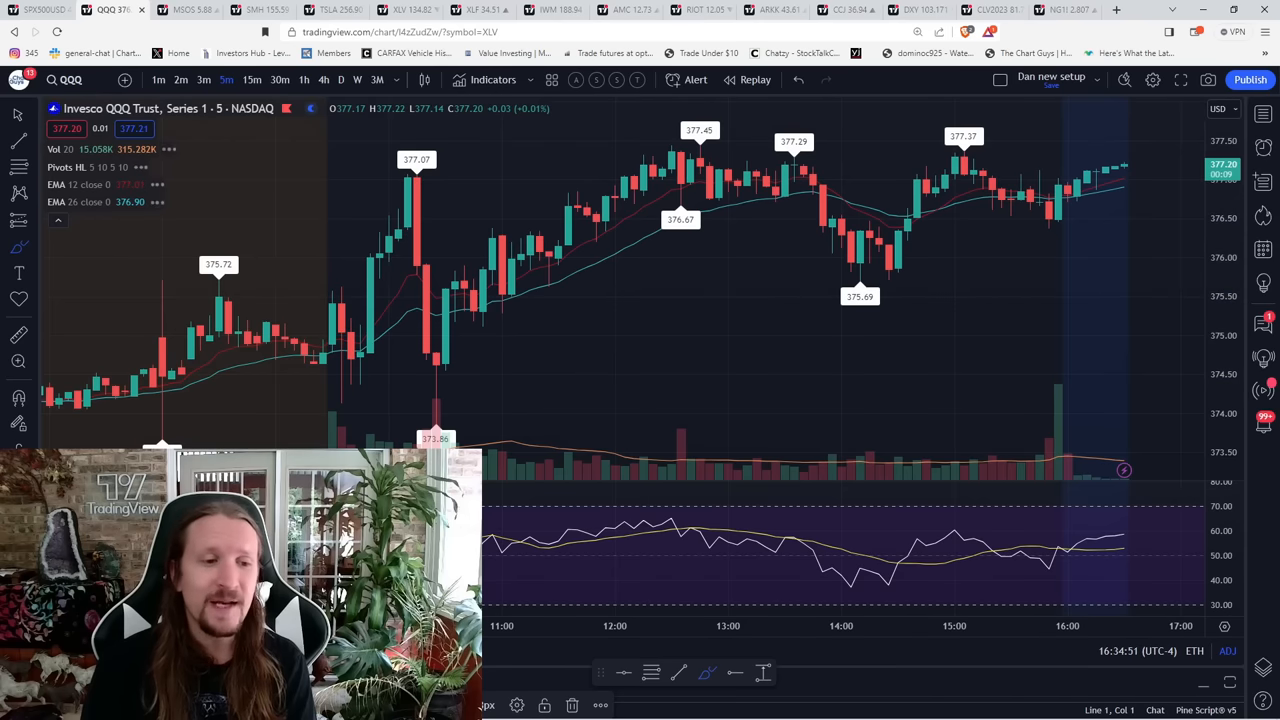
- Trace the rally to 377.07, the drop and recovery toward 377.45, then view hourly candles
{"action": "mouse_move", "coordinate": [342, 404]}
{"action": "left_mouse_down"}
{"action": "mouse_move", "coordinate": [414, 176]}
{"action": "mouse_move", "coordinate": [434, 434]}
{"action": "left_mouse_up"}
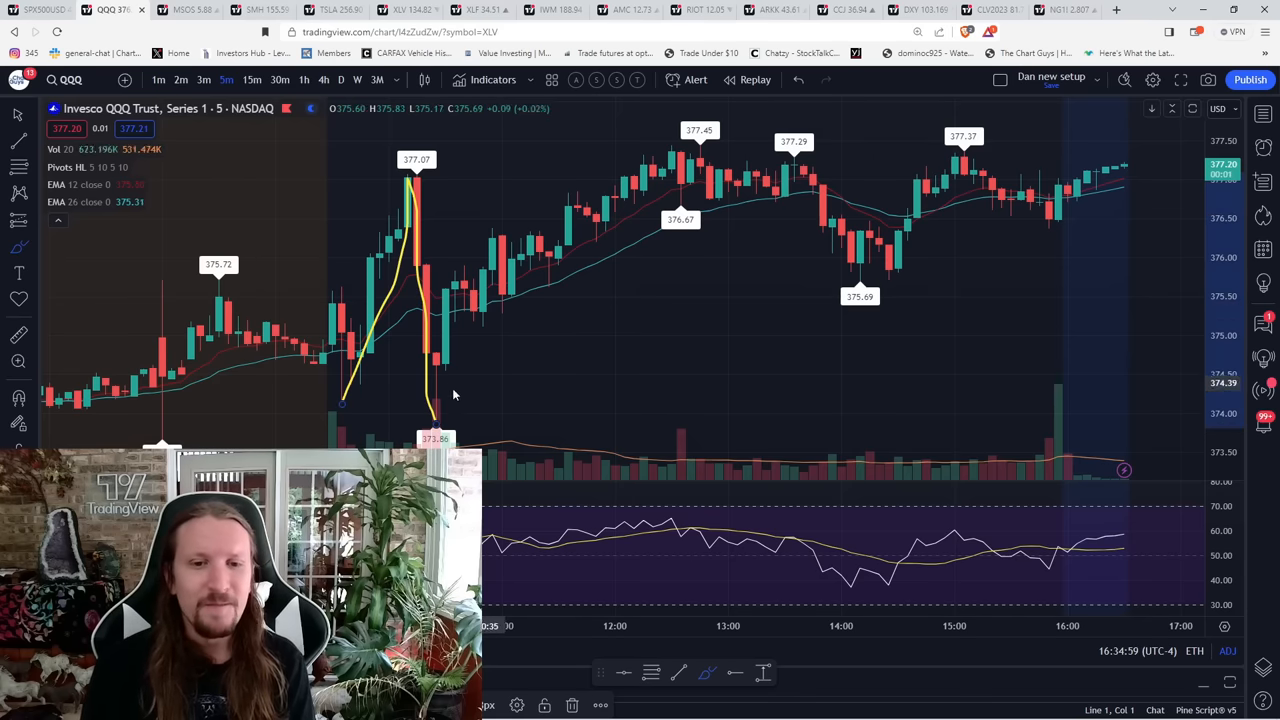
{"action": "mouse_move", "coordinate": [438, 368]}
{"action": "left_mouse_down"}
{"action": "mouse_move", "coordinate": [485, 337]}
{"action": "mouse_move", "coordinate": [492, 290]}
{"action": "left_mouse_up"}
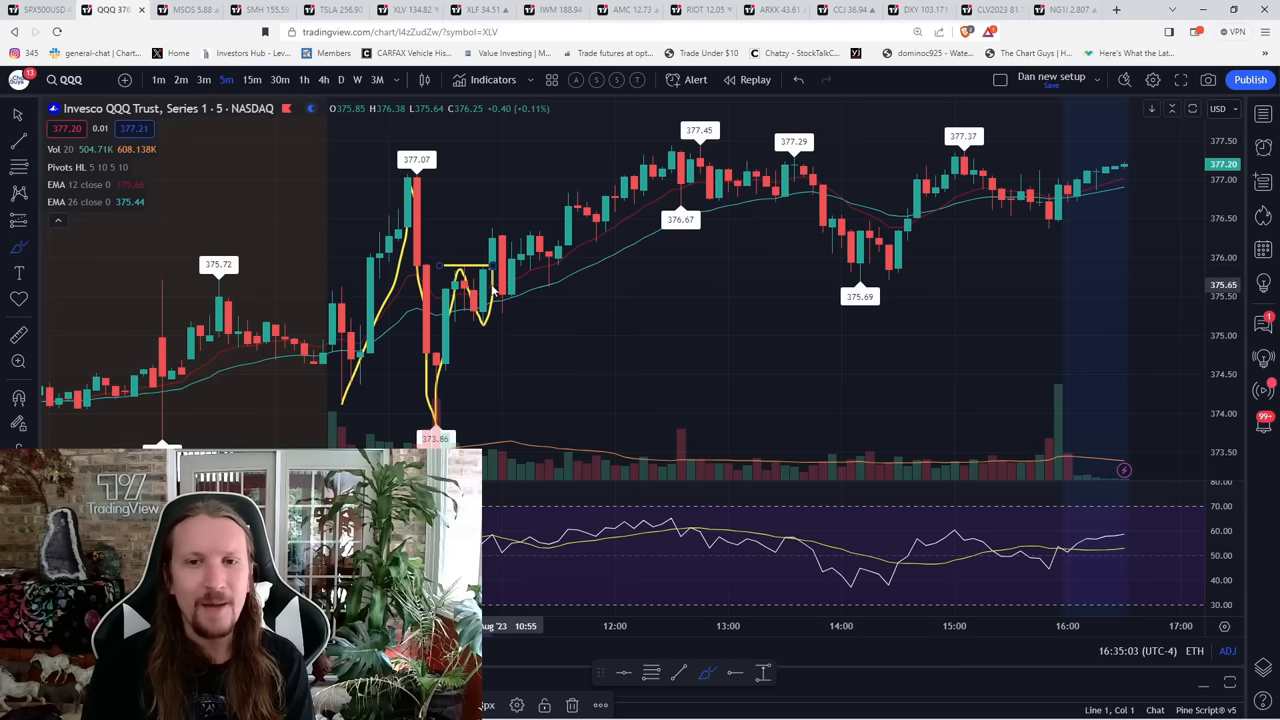
{"action": "left_click_drag", "start_coordinate": [492, 290], "coordinate": [681, 148]}
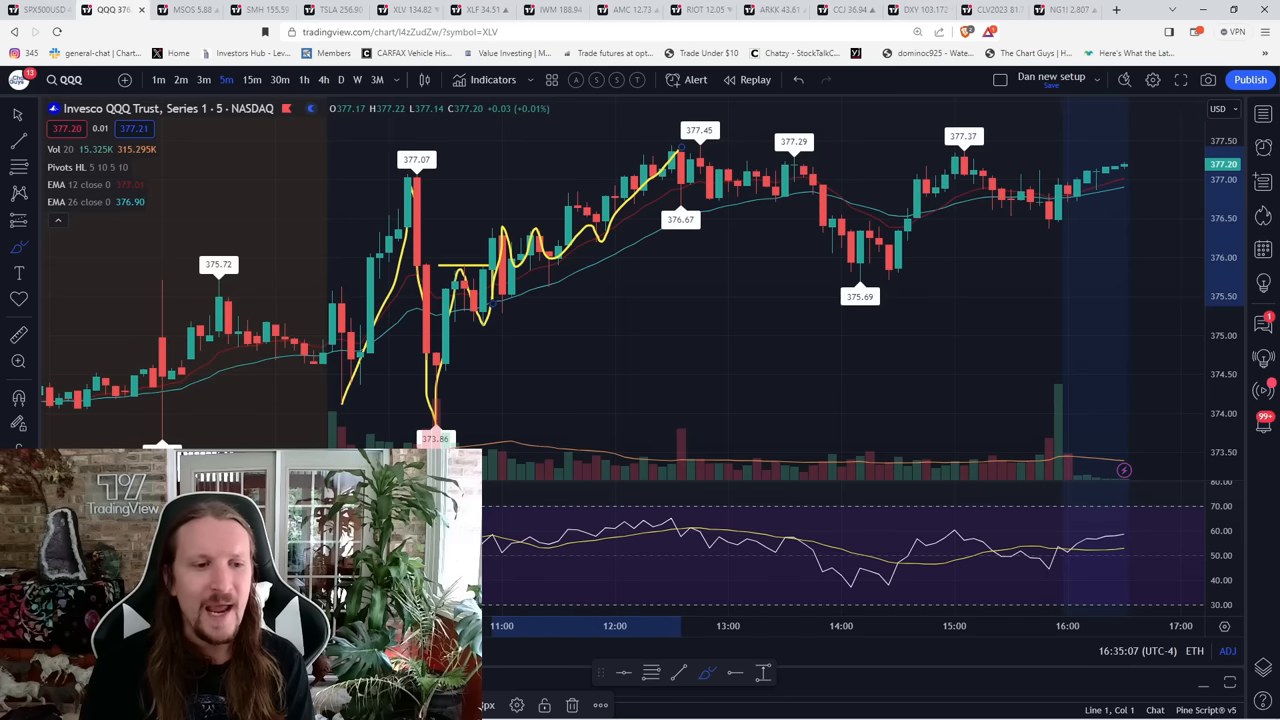
{"action": "left_click", "coordinate": [304, 79]}
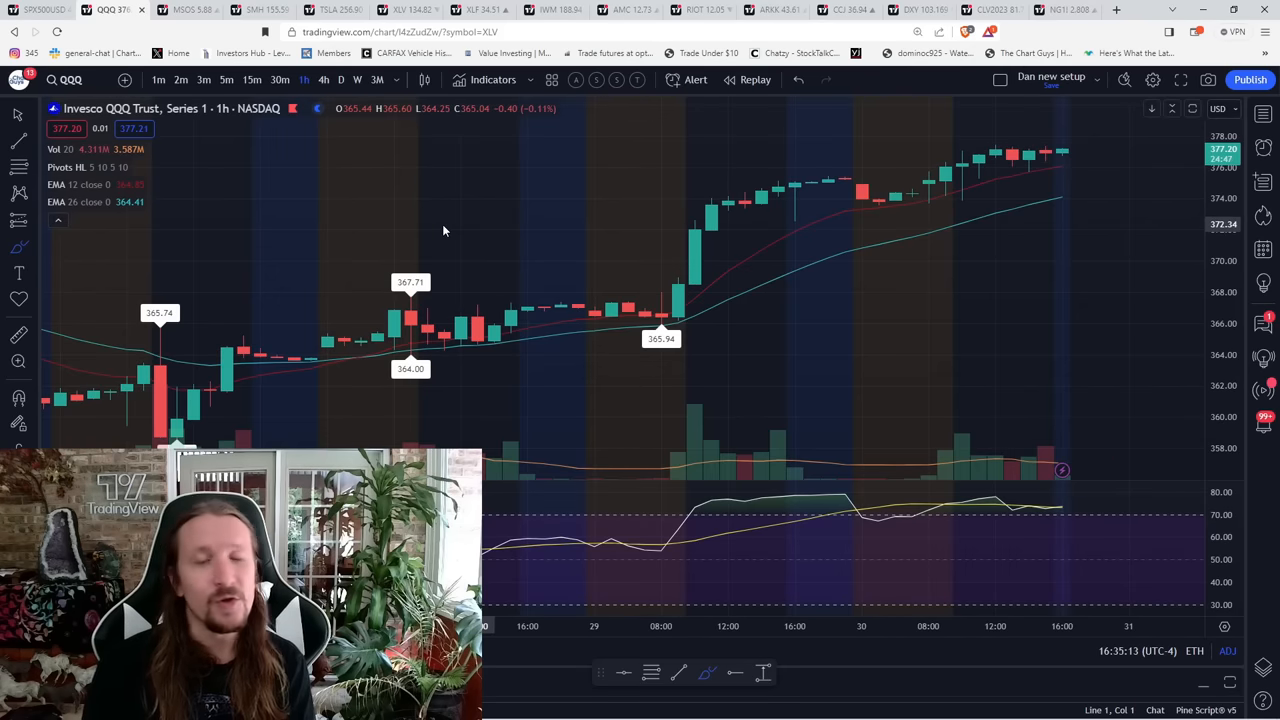
- Show QQQ on daily candles and sketch then remove a pullback after the last candle
{"action": "left_click", "coordinate": [341, 79]}
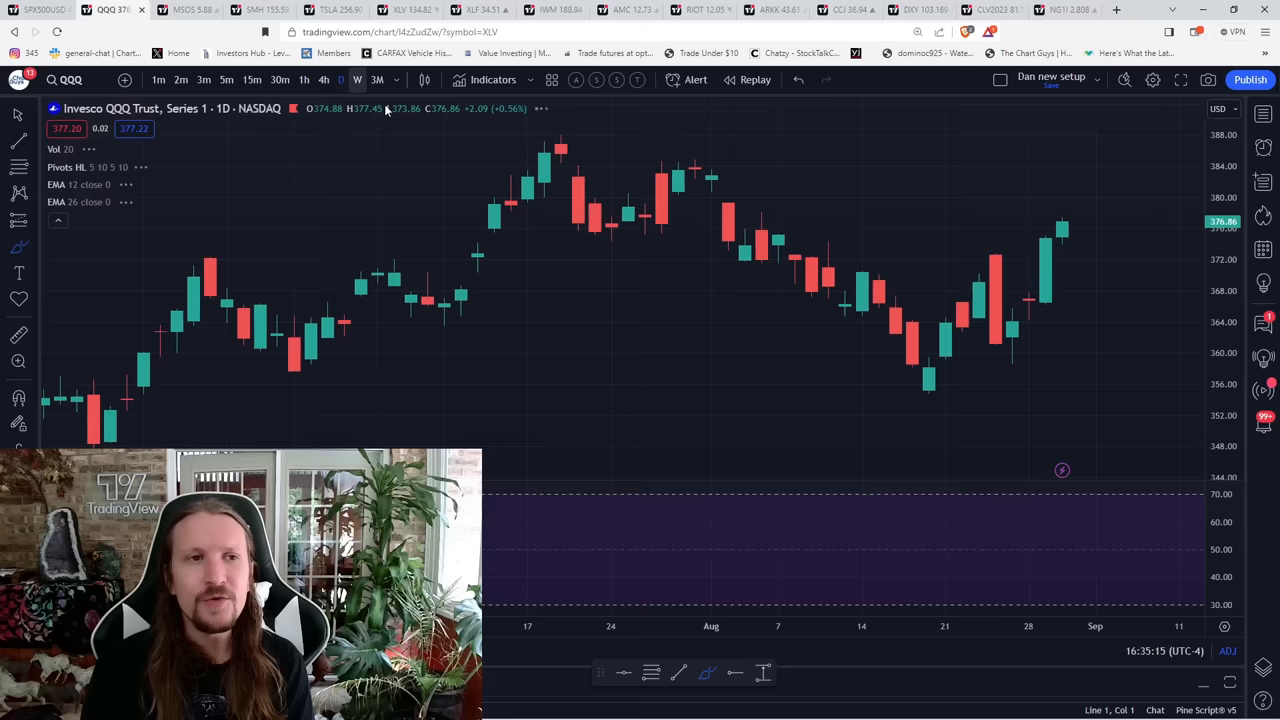
{"action": "scroll", "coordinate": [696, 282], "scroll_direction": "up", "scroll_amount": 2}
{"action": "scroll", "coordinate": [598, 337], "scroll_direction": "up", "scroll_amount": 2}
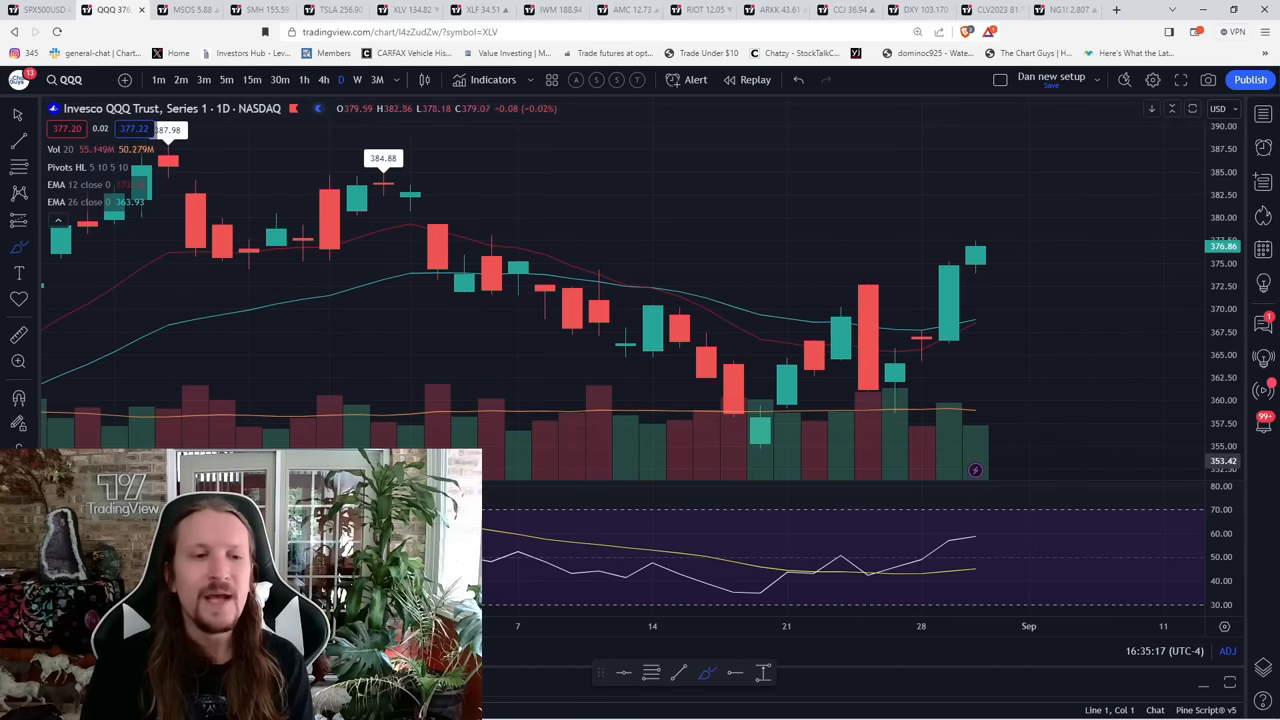
{"action": "left_click_drag", "start_coordinate": [983, 250], "coordinate": [1028, 290]}
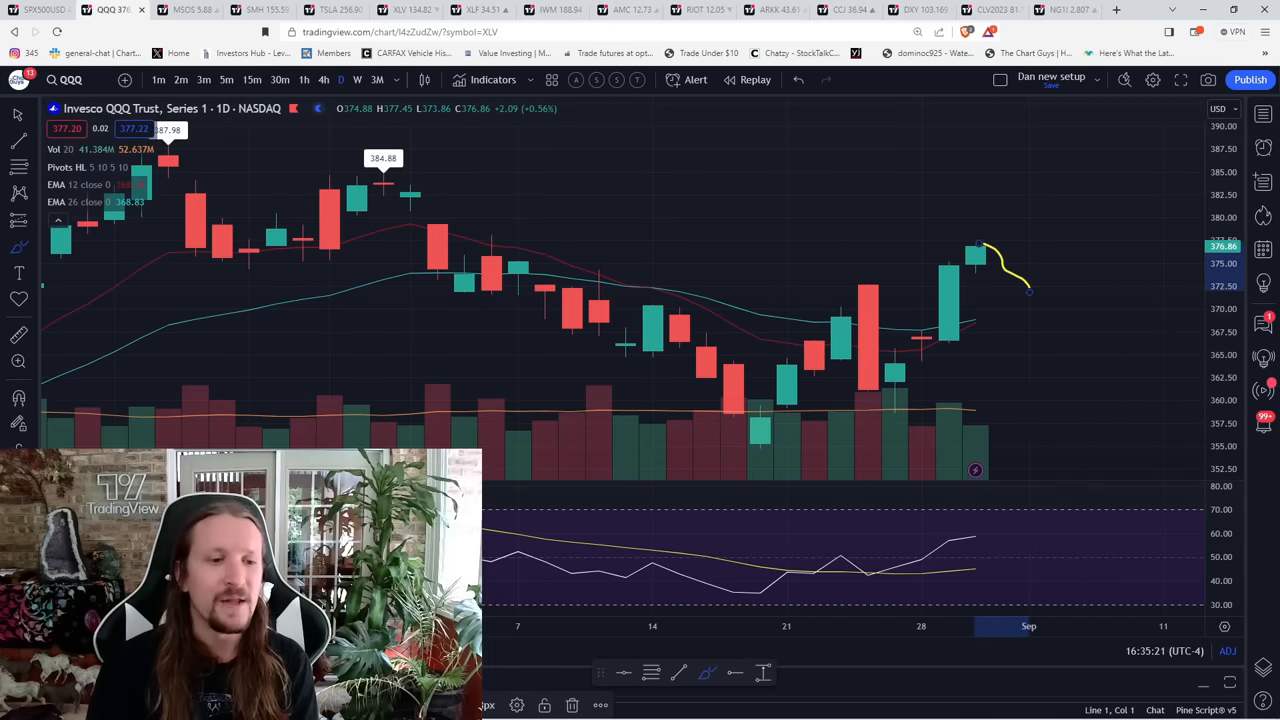
{"action": "key", "text": "Delete"}
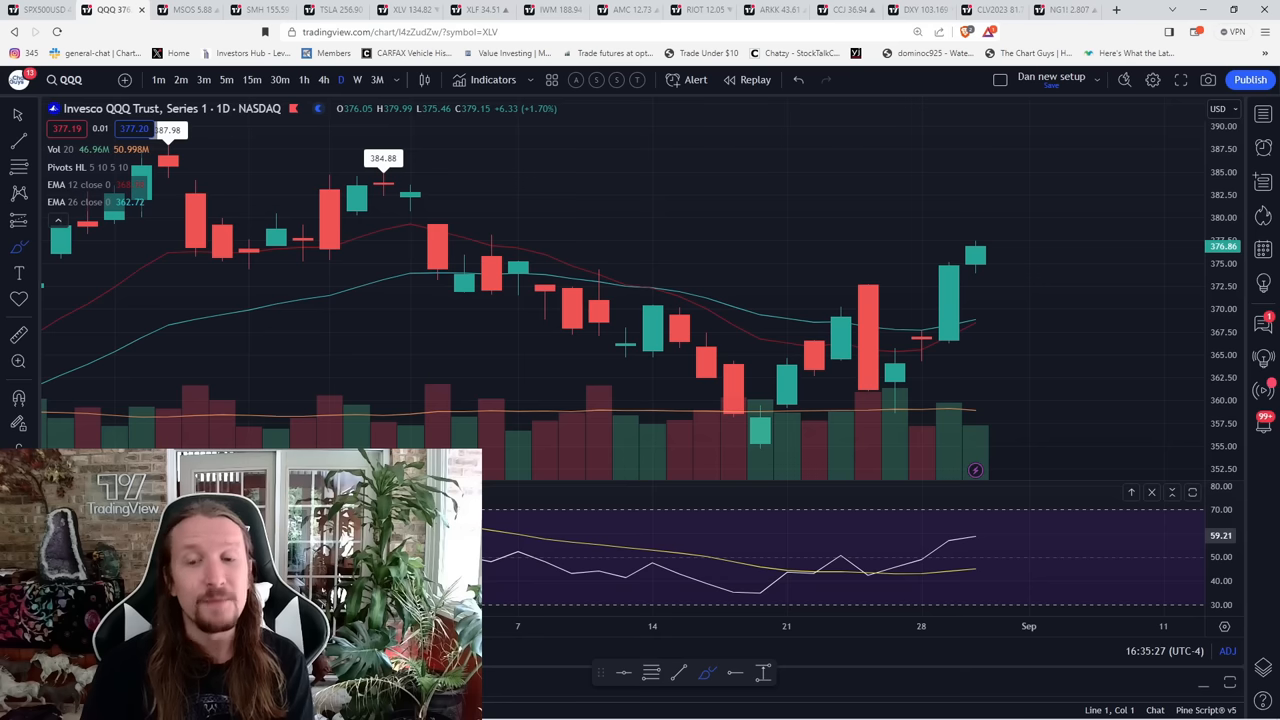
{"action": "scroll", "coordinate": [600, 350], "scroll_direction": "up", "scroll_amount": 2}
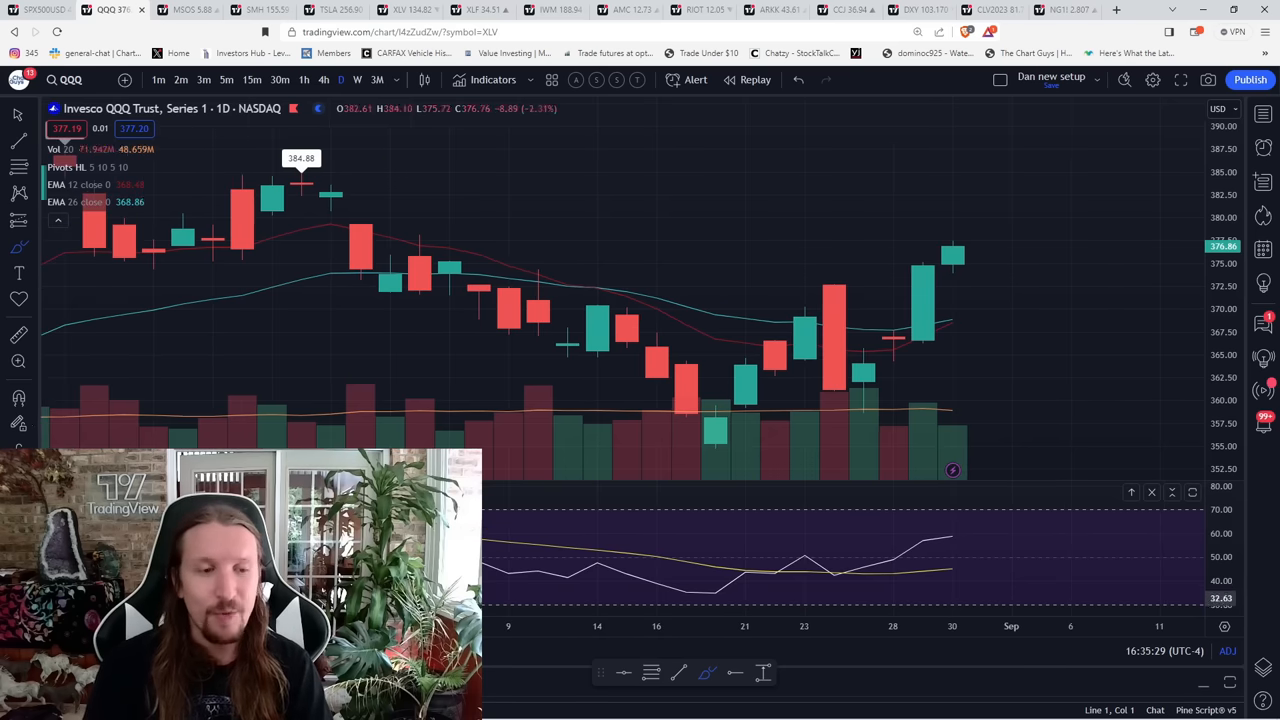
- Draw a Fib retracement from the Aug 25 low to the 377.45 high and sketch a move to 377
{"action": "key", "text": "alt+f"}
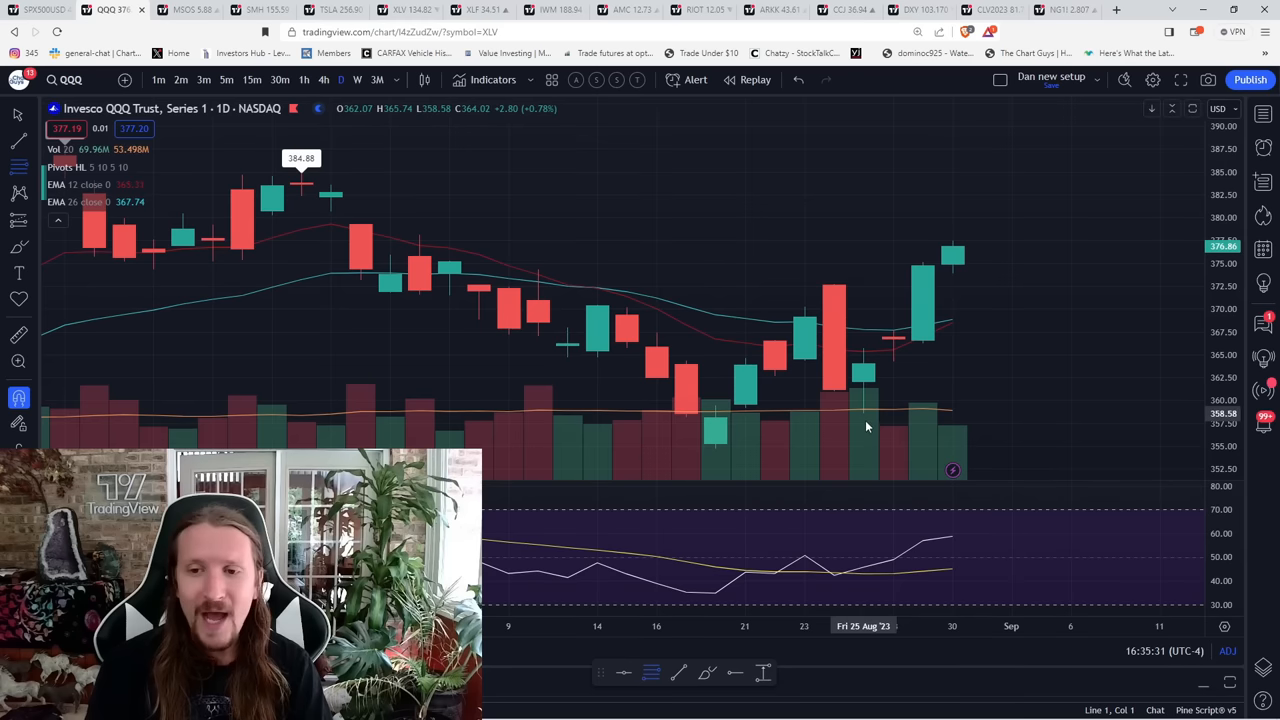
{"action": "left_click", "coordinate": [864, 413]}
{"action": "left_click", "coordinate": [954, 249]}
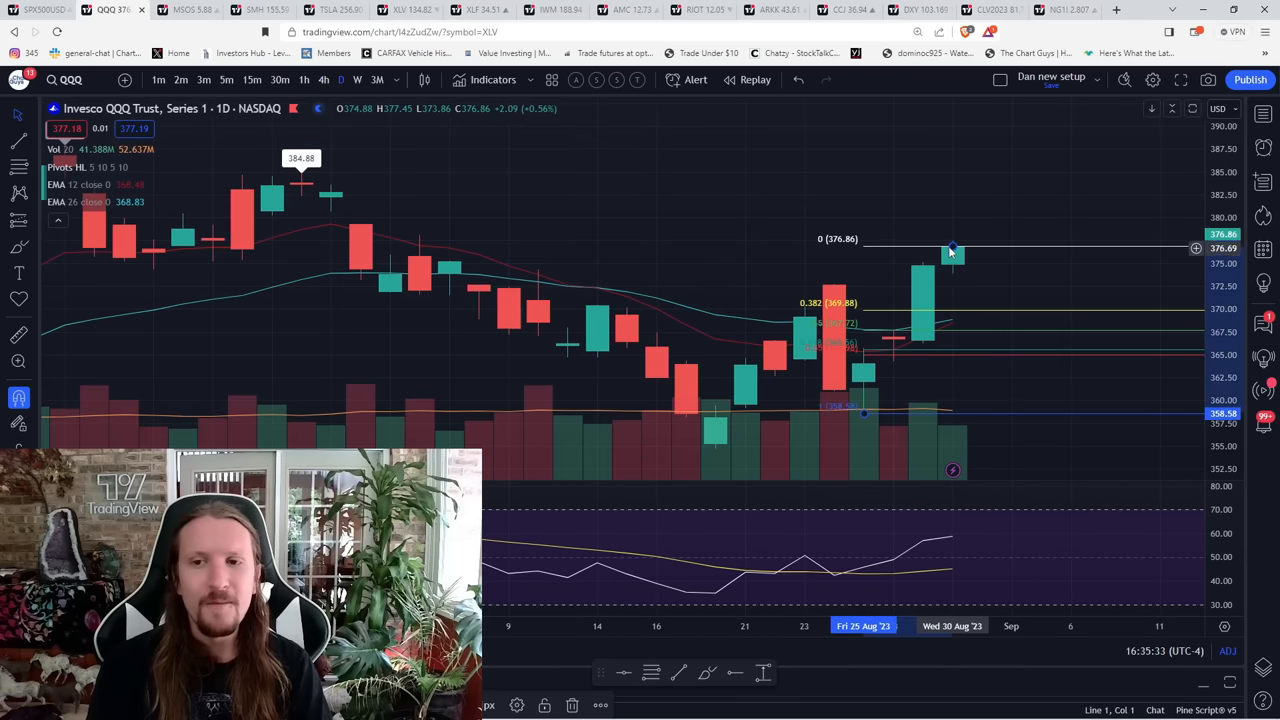
{"action": "left_click", "coordinate": [953, 240]}
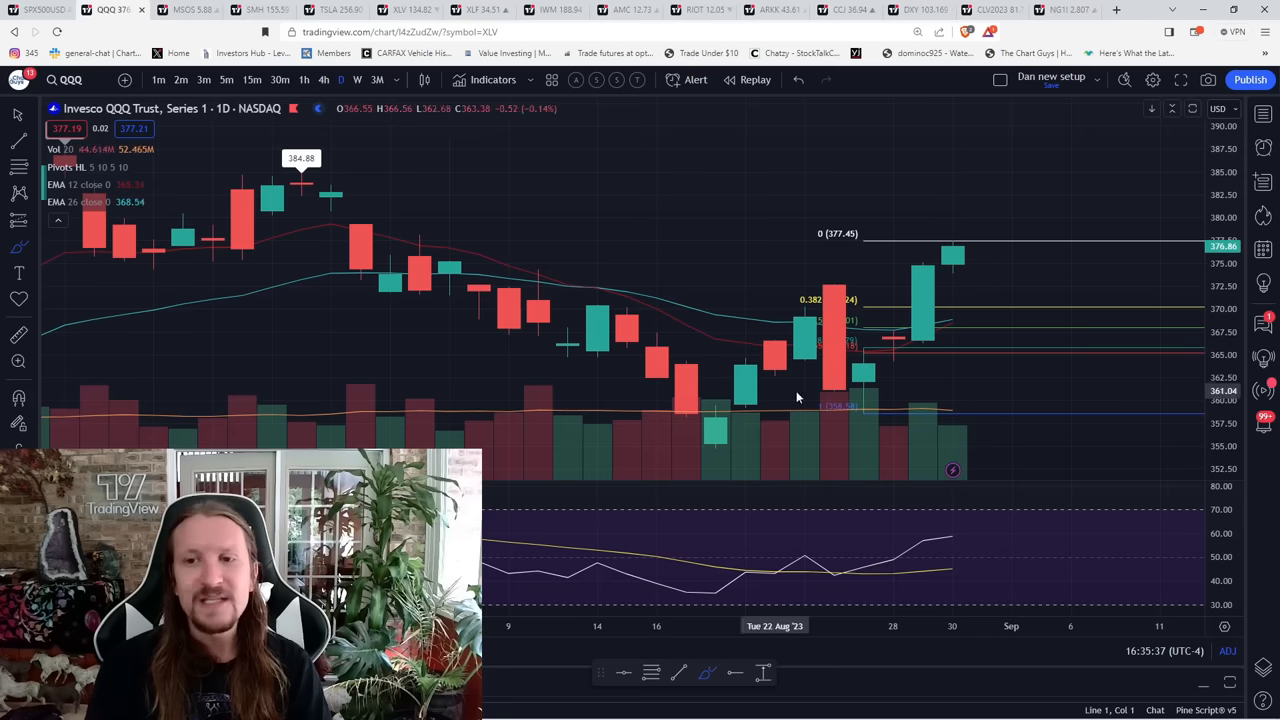
{"action": "mouse_move", "coordinate": [865, 412]}
{"action": "left_mouse_down"}
{"action": "mouse_move", "coordinate": [920, 271]}
{"action": "mouse_move", "coordinate": [951, 251]}
{"action": "mouse_move", "coordinate": [1010, 298]}
{"action": "left_mouse_up"}
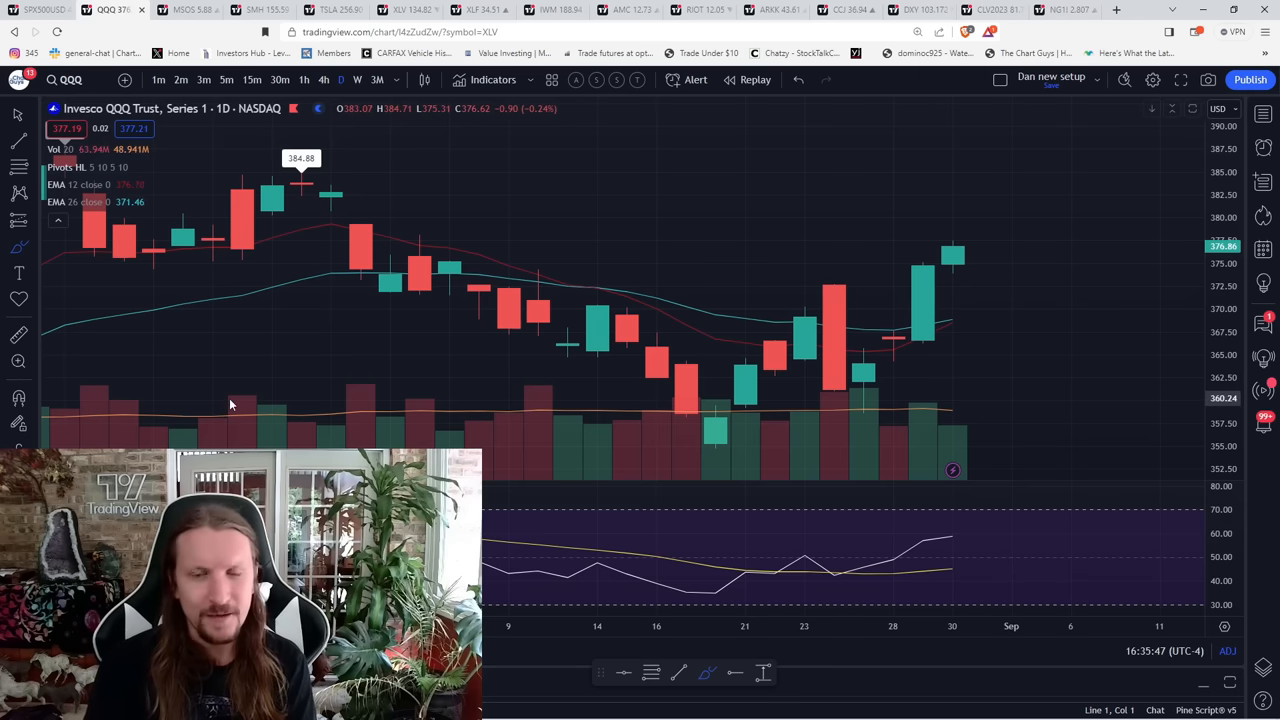
- Bring up the MSOS cannabis ETF chart, briefly showing the crosshair style choices
{"action": "left_click", "coordinate": [190, 10]}
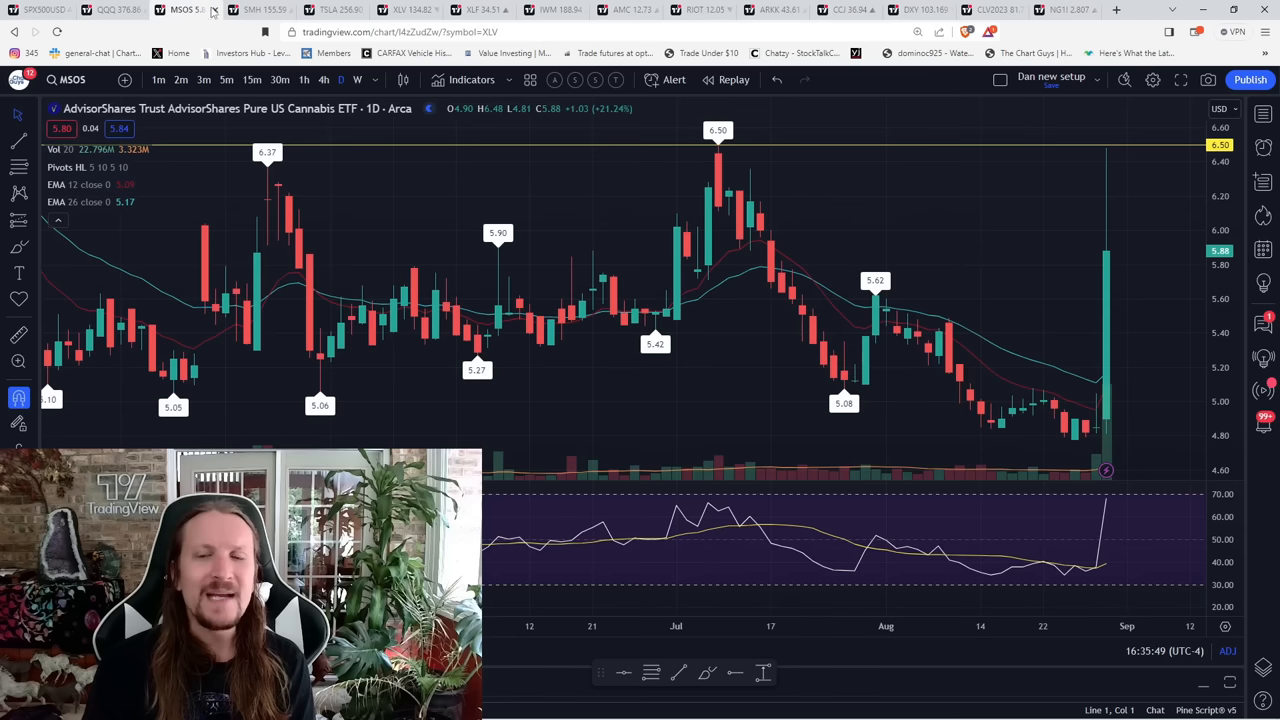
{"action": "left_click", "coordinate": [22, 125]}
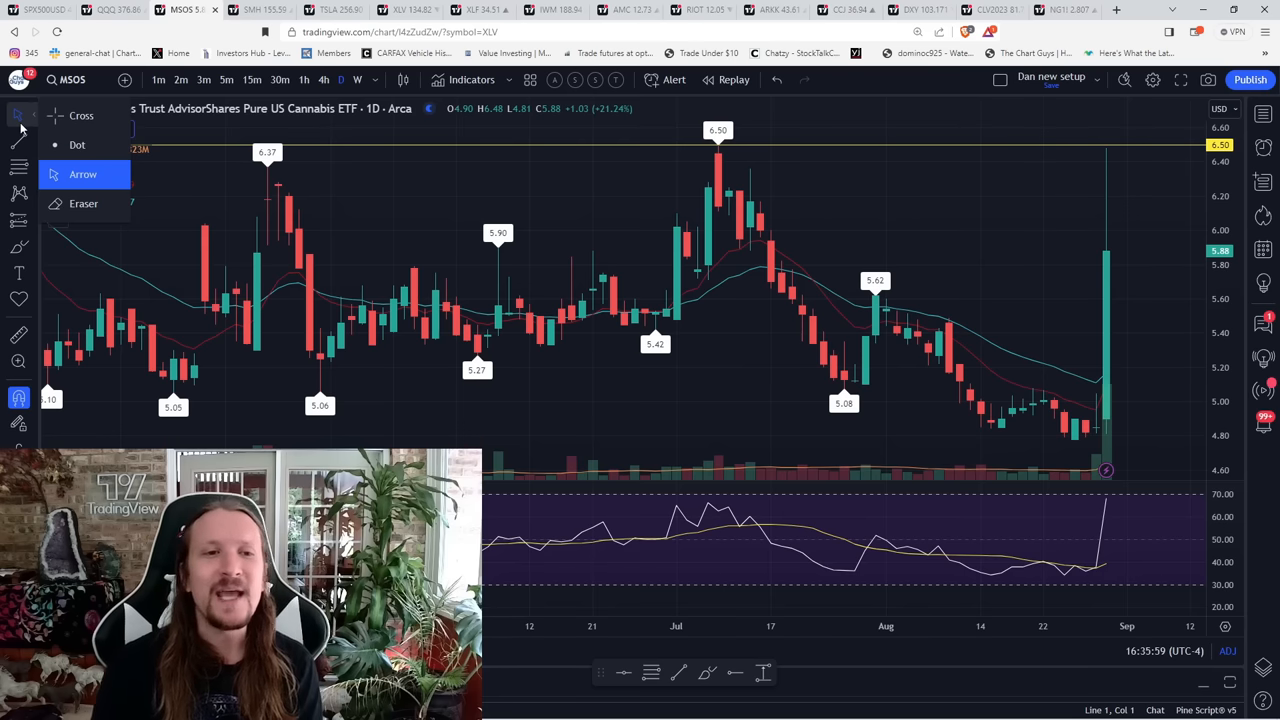
{"action": "left_click", "coordinate": [441, 191]}
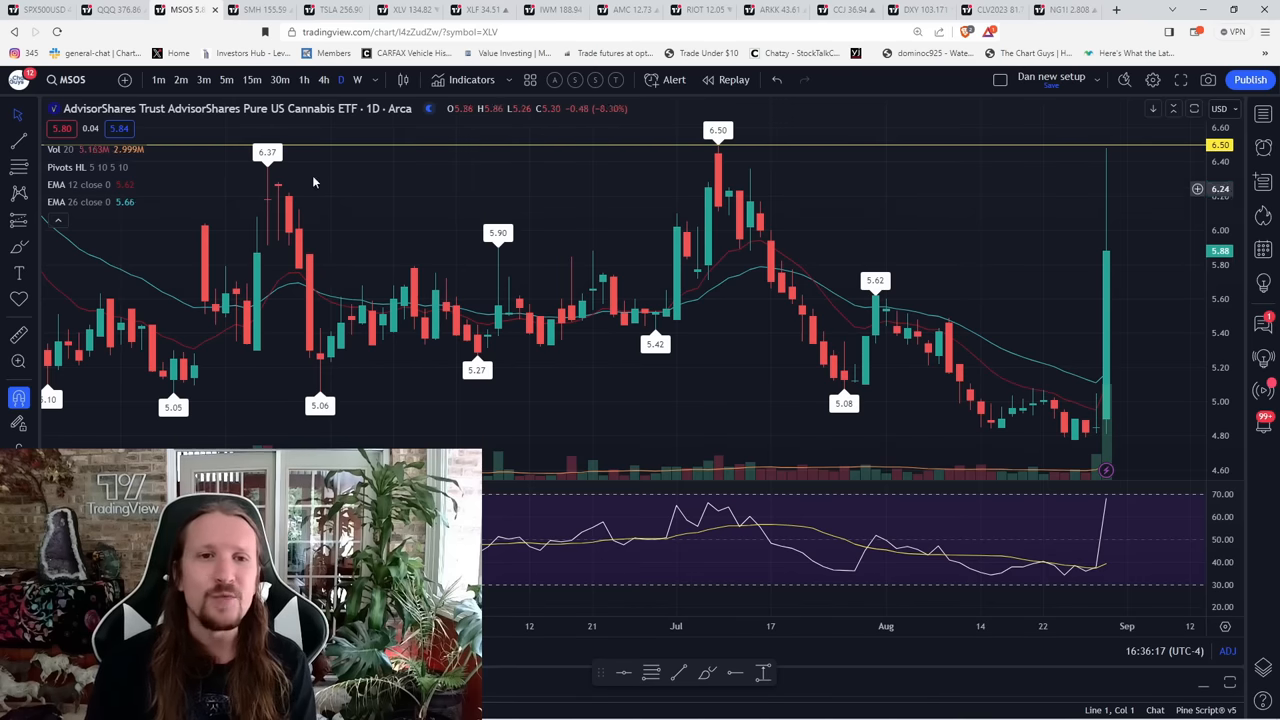
- View MSOS on weekly candles, then on 5-minute intraday candles of today's surge
{"action": "left_click", "coordinate": [357, 79]}
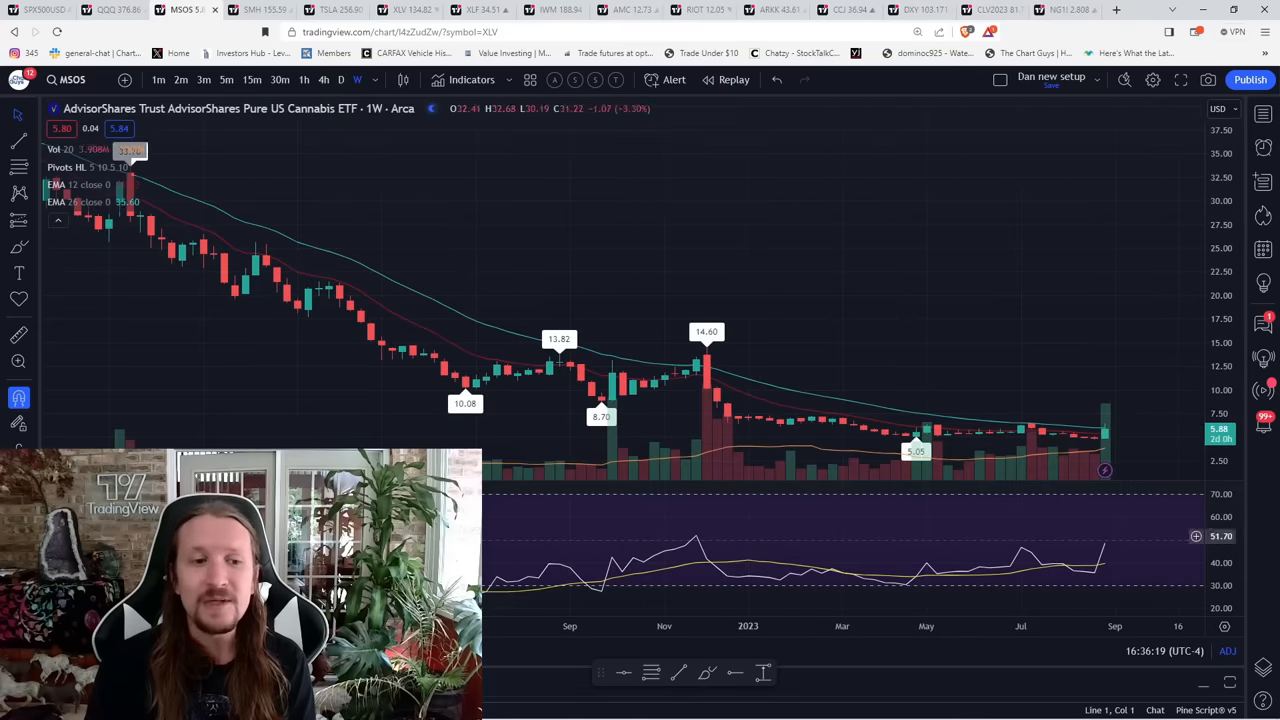
{"action": "scroll", "coordinate": [275, 350], "scroll_direction": "down", "scroll_amount": 2}
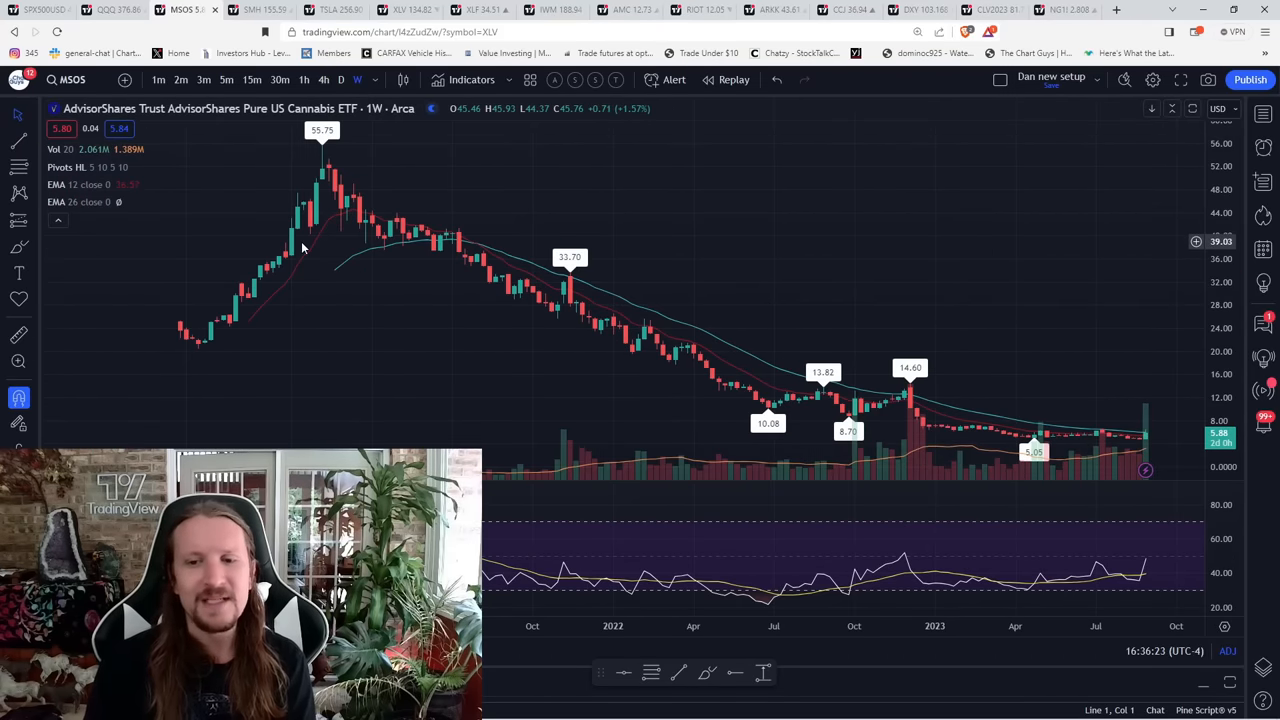
{"action": "scroll", "coordinate": [312, 247], "scroll_direction": "up", "scroll_amount": 3}
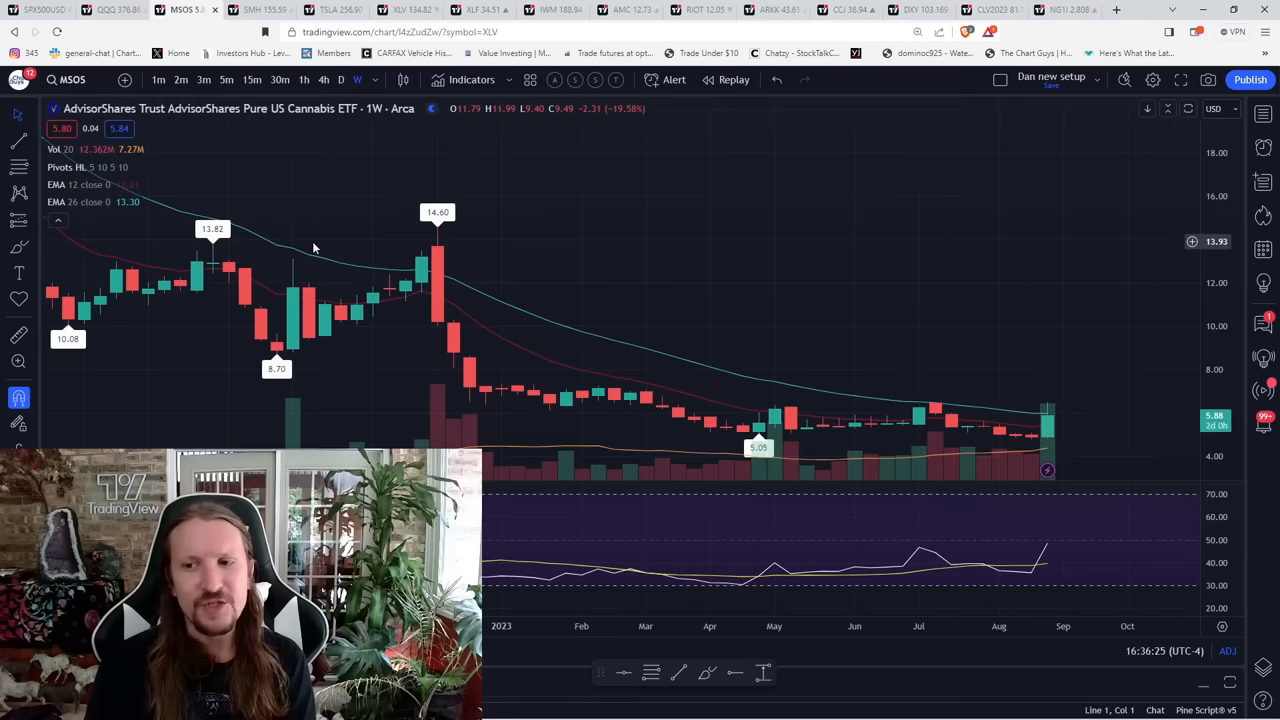
{"action": "scroll", "coordinate": [312, 247], "scroll_direction": "up", "scroll_amount": 2}
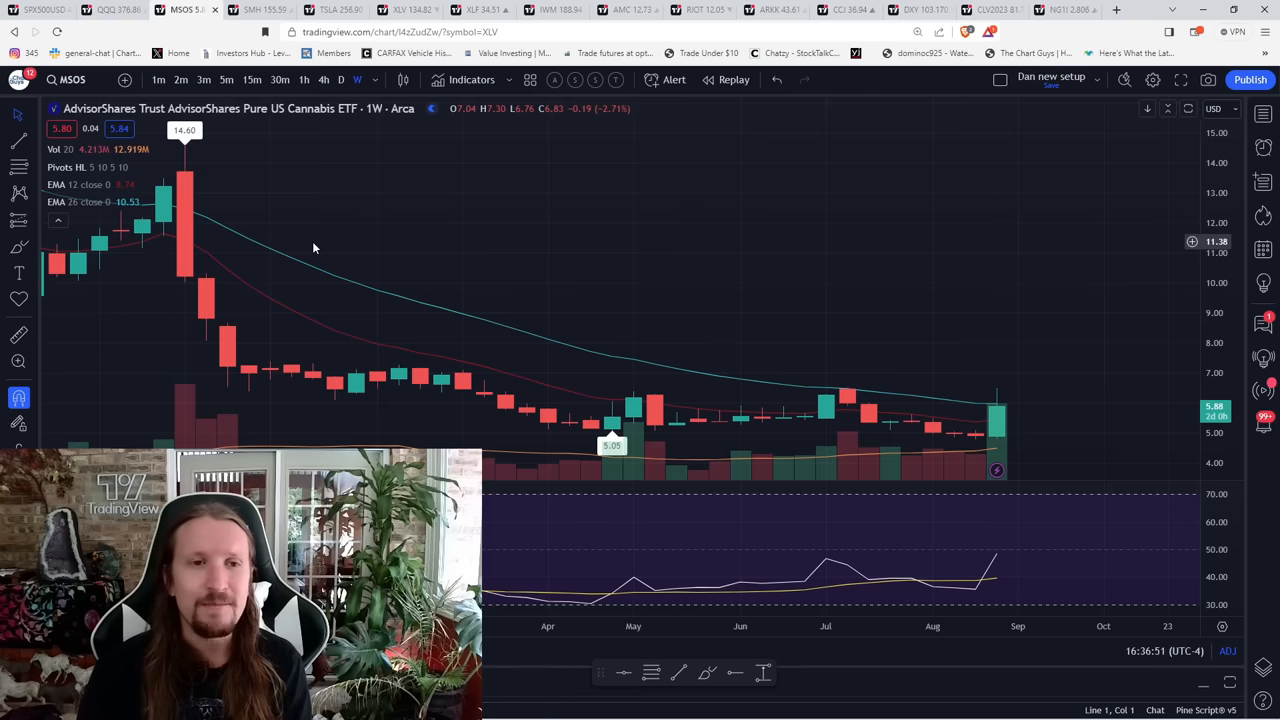
{"action": "left_click", "coordinate": [228, 80]}
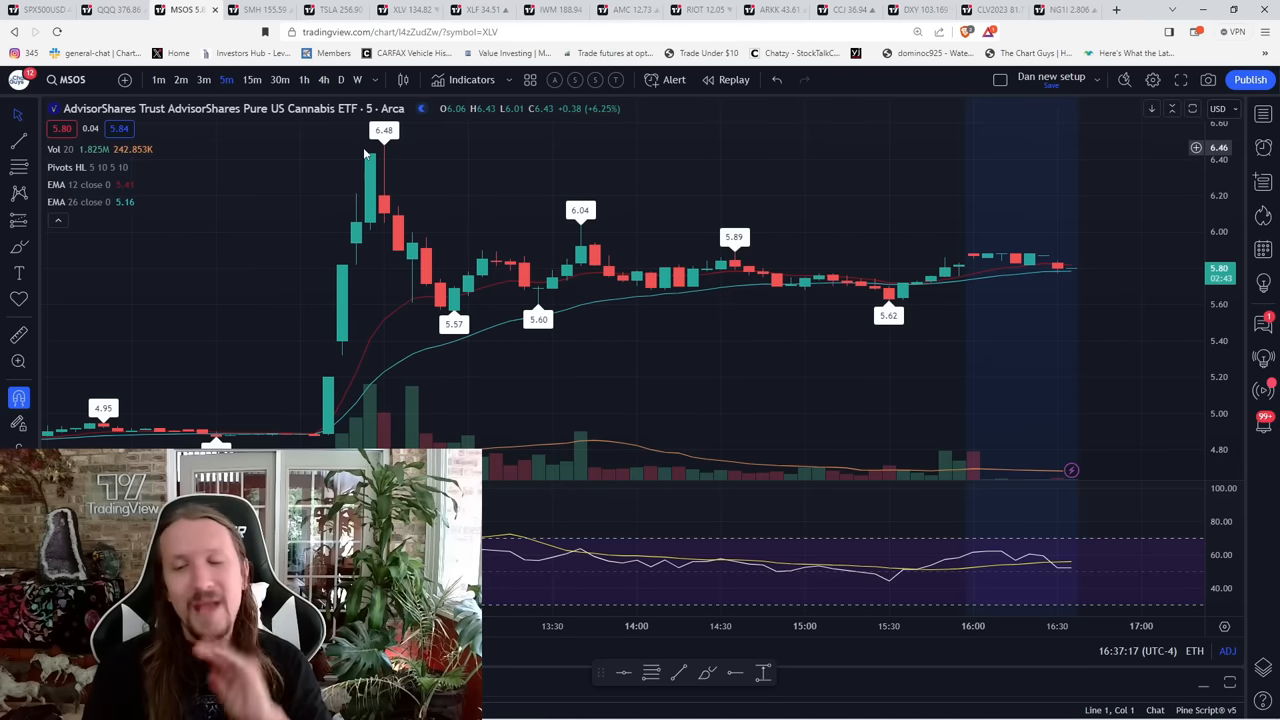
- Return MSOS to daily candles and paste the saved message screenshot from clipboard history
{"action": "left_click", "coordinate": [341, 80]}
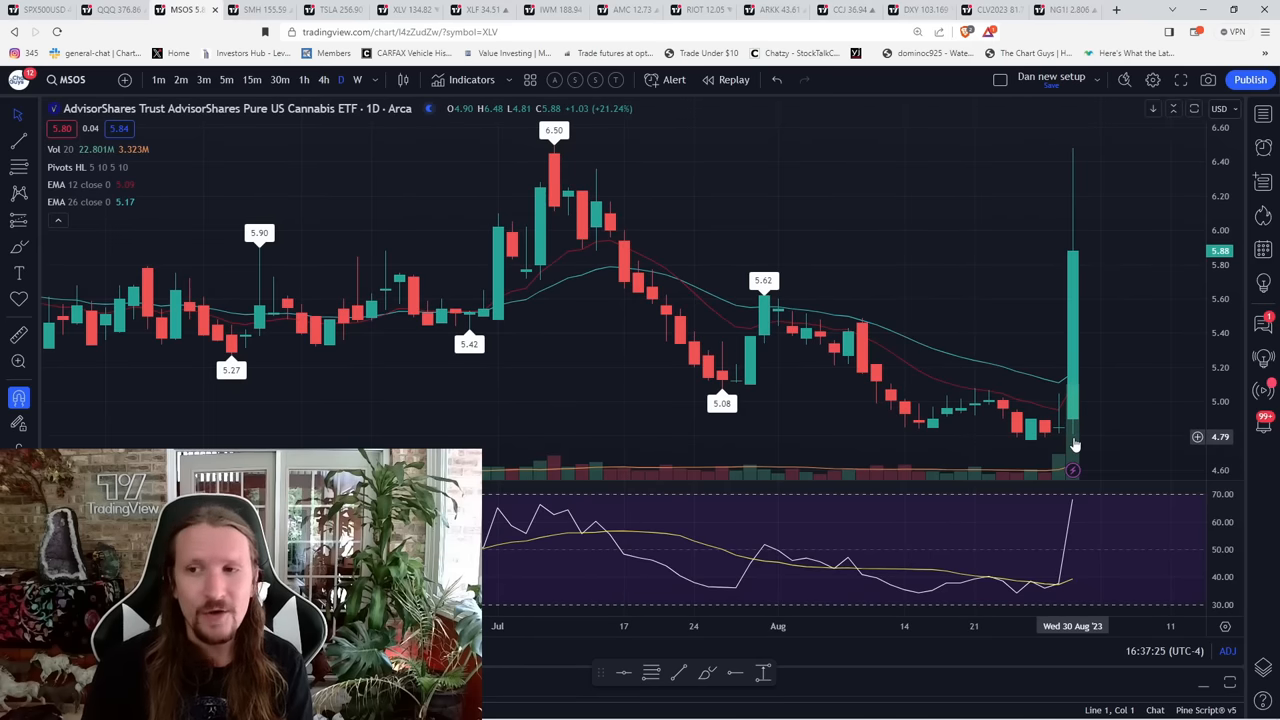
{"action": "scroll", "coordinate": [1075, 443], "scroll_direction": "down", "scroll_amount": 2}
{"action": "scroll", "coordinate": [1075, 443], "scroll_direction": "down", "scroll_amount": 2}
{"action": "scroll", "coordinate": [1075, 443], "scroll_direction": "down", "scroll_amount": 2}
{"action": "scroll", "coordinate": [1075, 443], "scroll_direction": "down", "scroll_amount": 2}
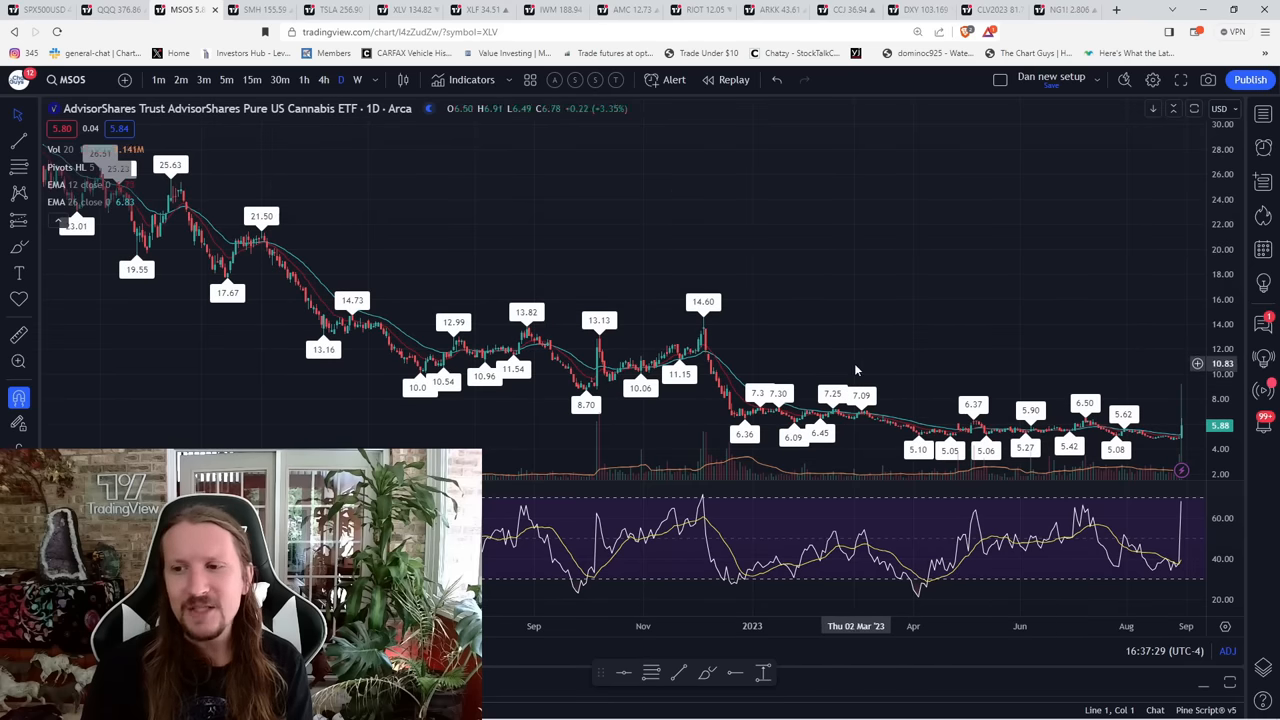
{"action": "scroll", "coordinate": [850, 370], "scroll_direction": "down", "scroll_amount": 2}
{"action": "scroll", "coordinate": [850, 370], "scroll_direction": "down", "scroll_amount": 2}
{"action": "scroll", "coordinate": [848, 368], "scroll_direction": "down", "scroll_amount": 2}
{"action": "scroll", "coordinate": [848, 367], "scroll_direction": "down", "scroll_amount": 2}
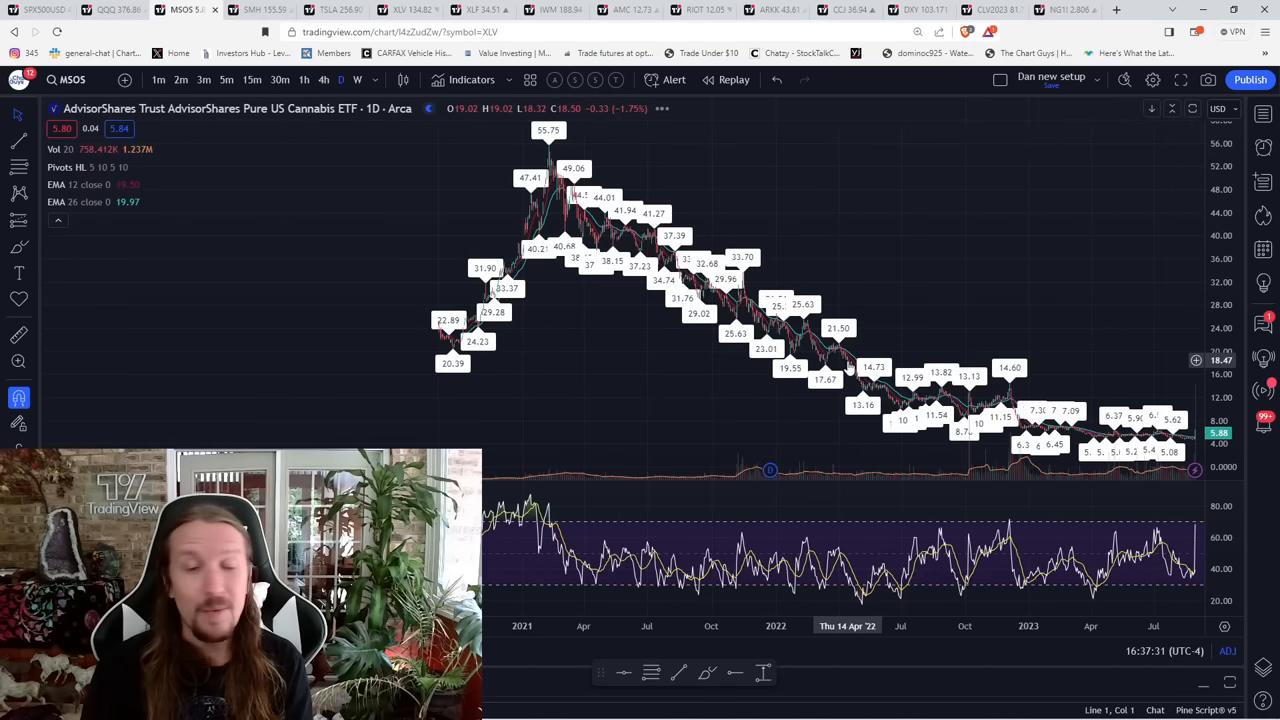
{"action": "scroll", "coordinate": [848, 367], "scroll_direction": "up", "scroll_amount": 5}
{"action": "scroll", "coordinate": [847, 366], "scroll_direction": "up", "scroll_amount": 2}
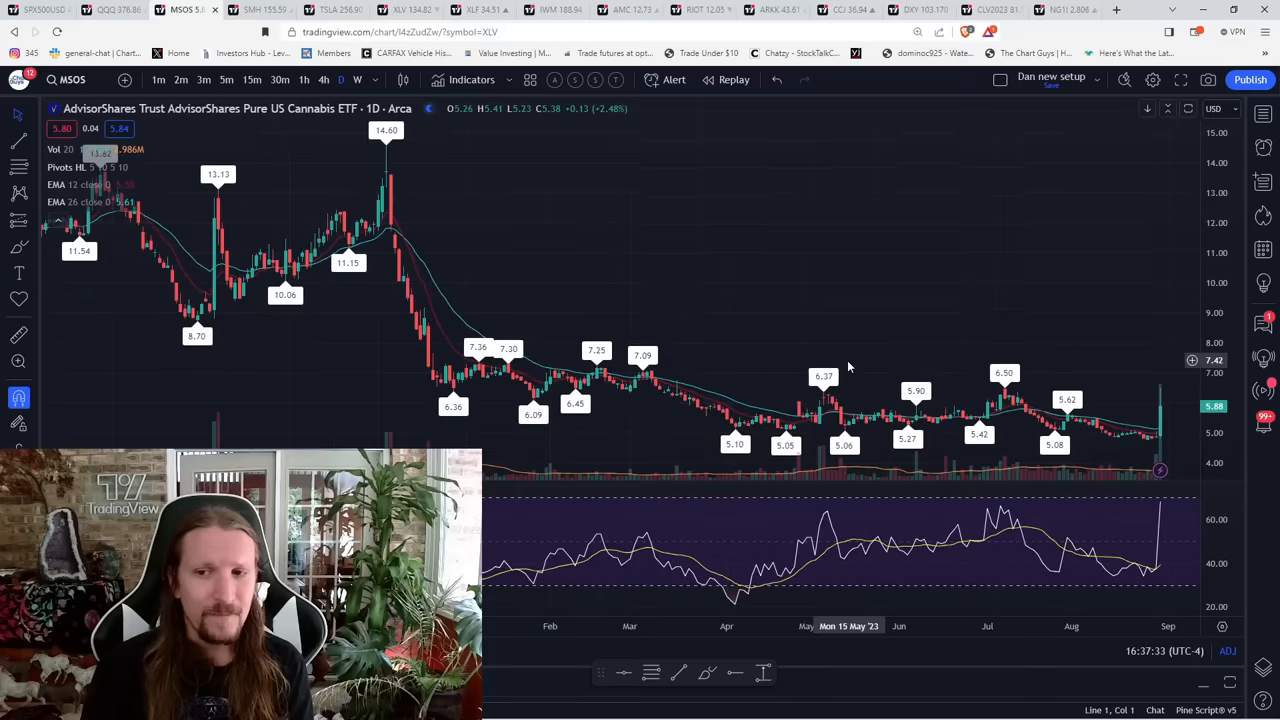
{"action": "scroll", "coordinate": [847, 366], "scroll_direction": "up", "scroll_amount": 2}
{"action": "scroll", "coordinate": [848, 369], "scroll_direction": "up", "scroll_amount": 2}
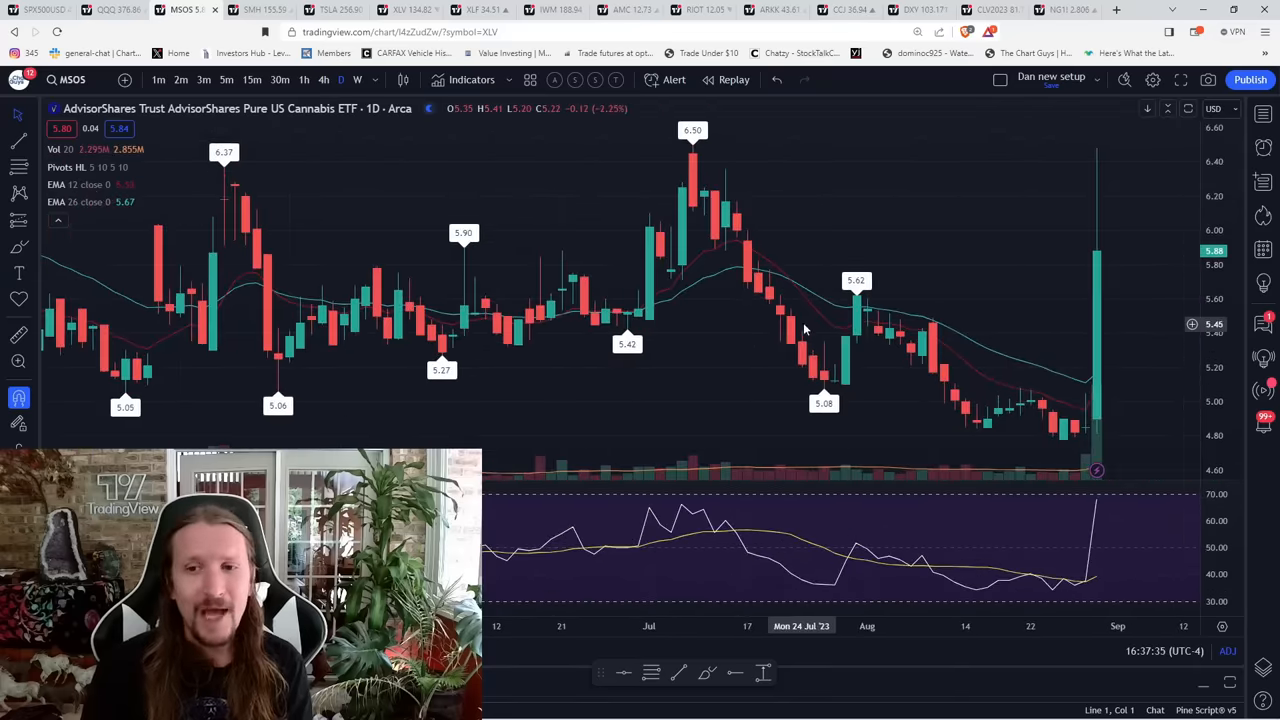
{"action": "key", "text": "super+v"}
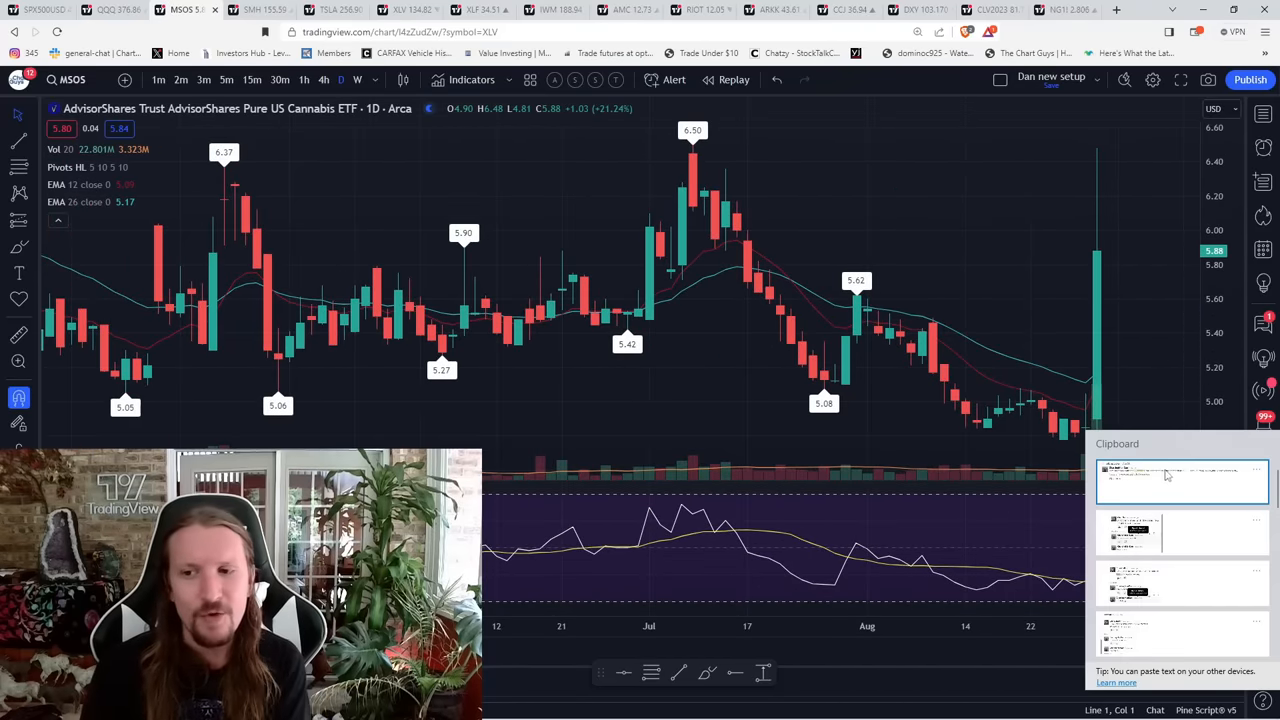
{"action": "left_click", "coordinate": [1168, 480]}
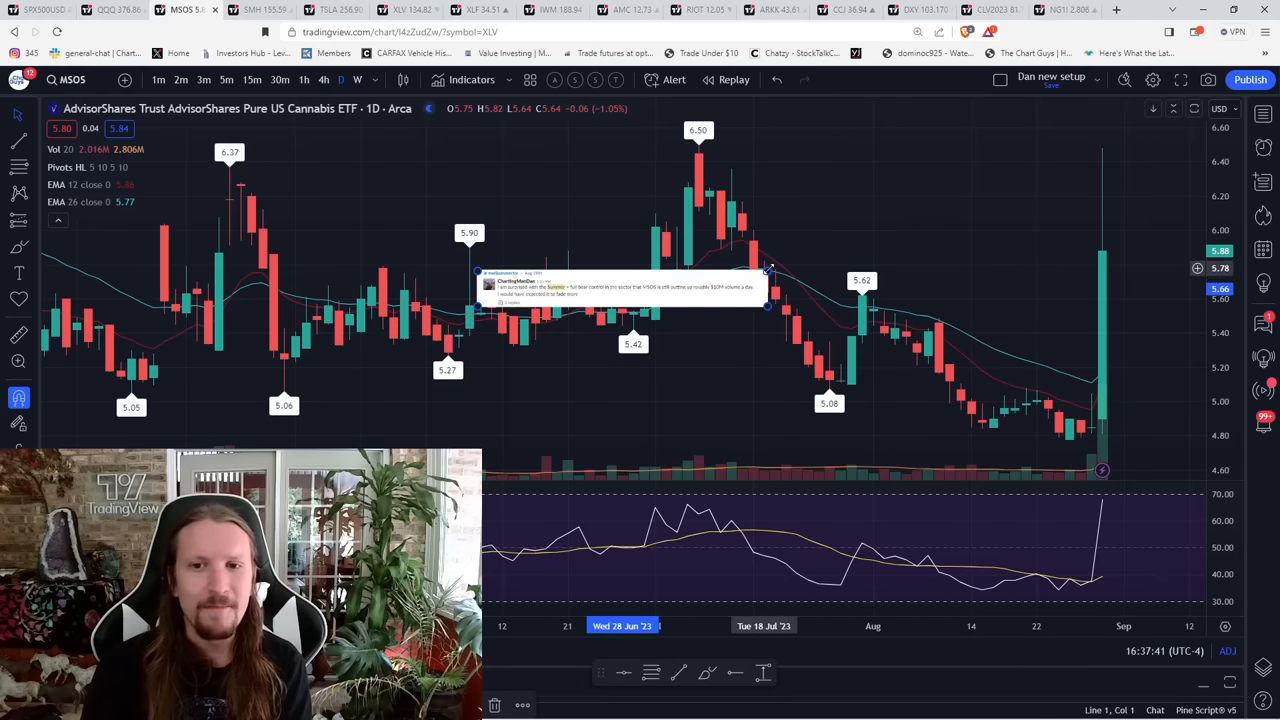
- Enlarge and reposition the pasted message over the chart, then remove it
{"action": "left_click_drag", "start_coordinate": [766, 272], "coordinate": [941, 179]}
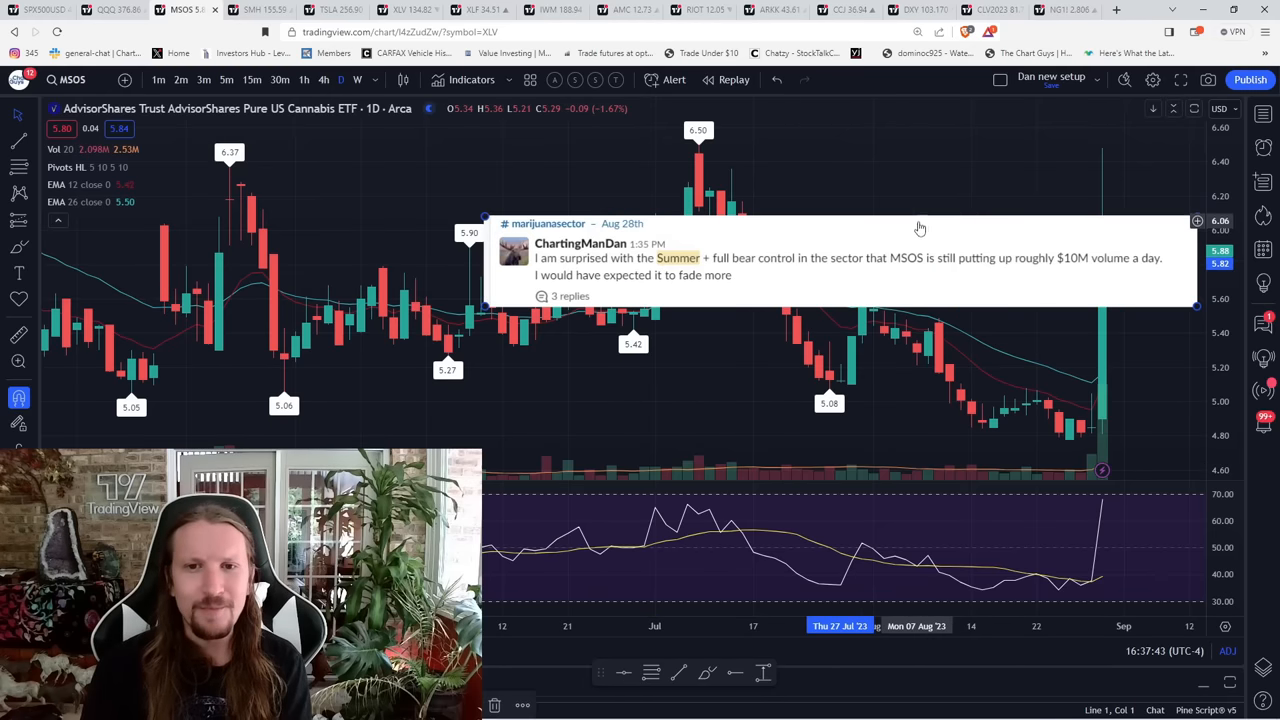
{"action": "left_click_drag", "start_coordinate": [898, 215], "coordinate": [755, 188]}
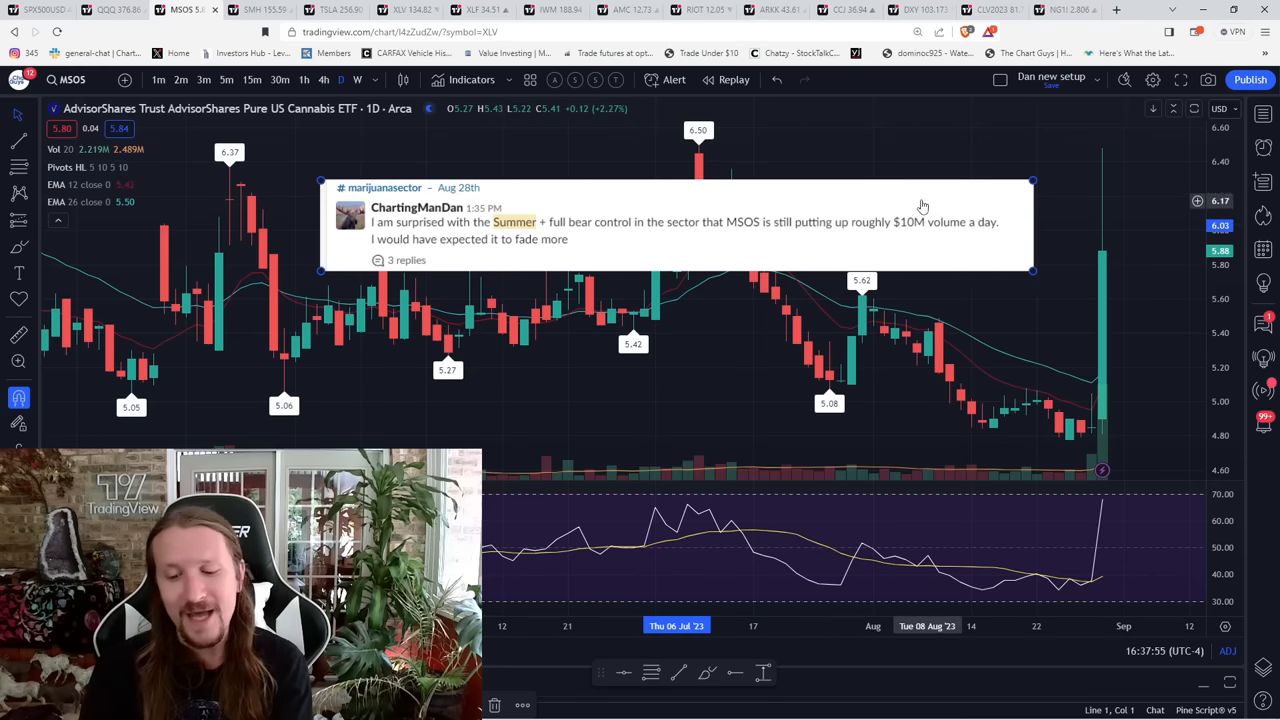
{"action": "key", "text": "Delete"}
{"action": "scroll", "coordinate": [978, 460], "scroll_direction": "up", "scroll_amount": 2}
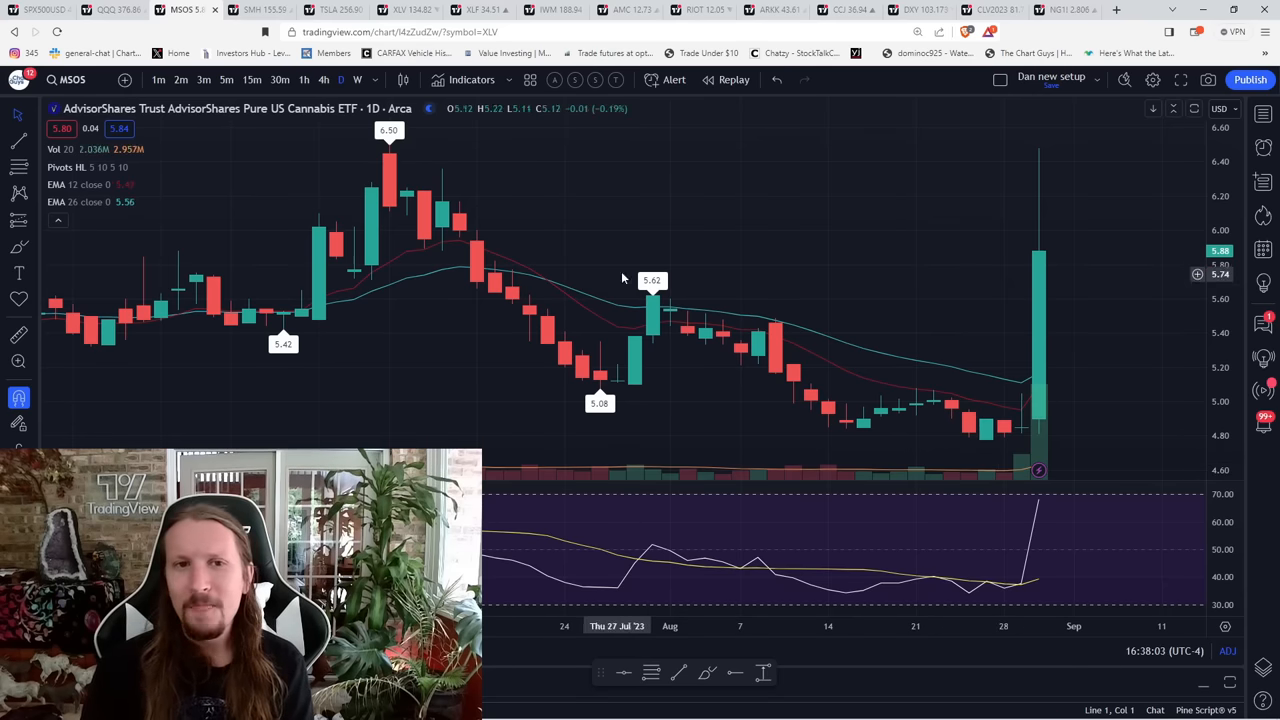
{"action": "scroll", "coordinate": [444, 182], "scroll_direction": "down", "scroll_amount": 1}
{"action": "scroll", "coordinate": [444, 182], "scroll_direction": "down", "scroll_amount": 1}
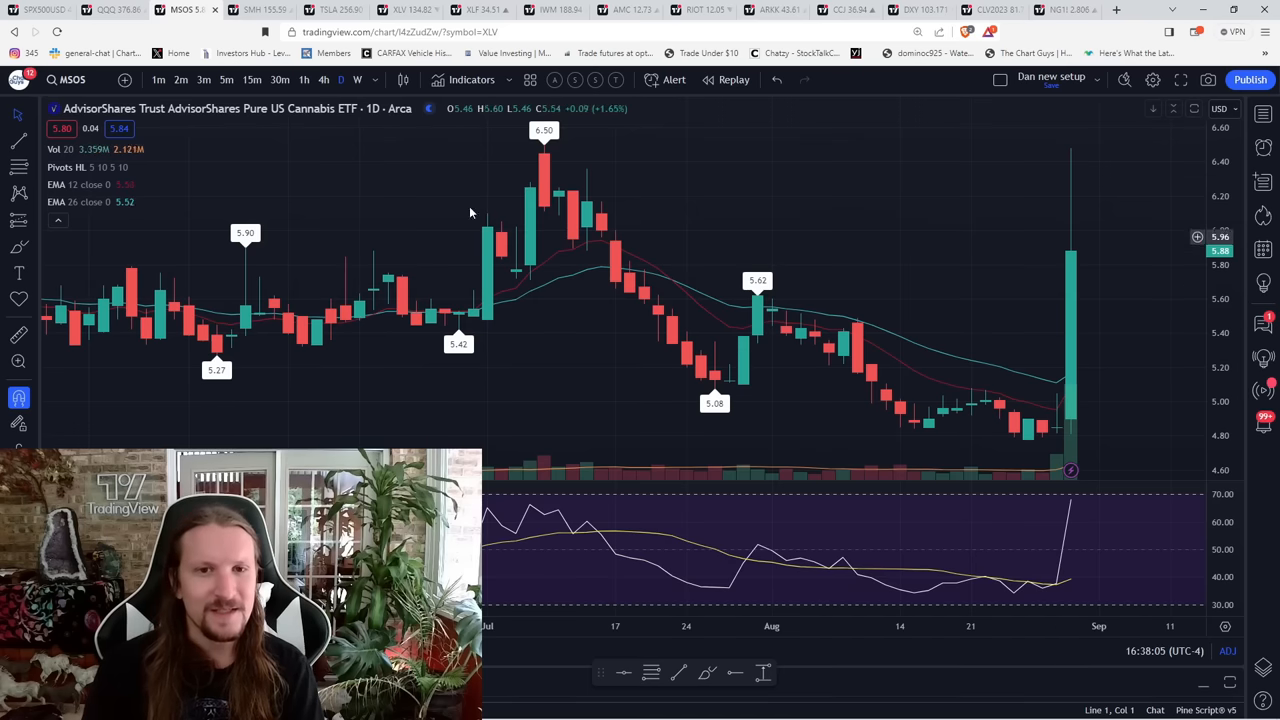
- Mark the 6.50 high with a horizontal line and check the 5-minute intraday chart
{"action": "key", "text": "alt+h"}
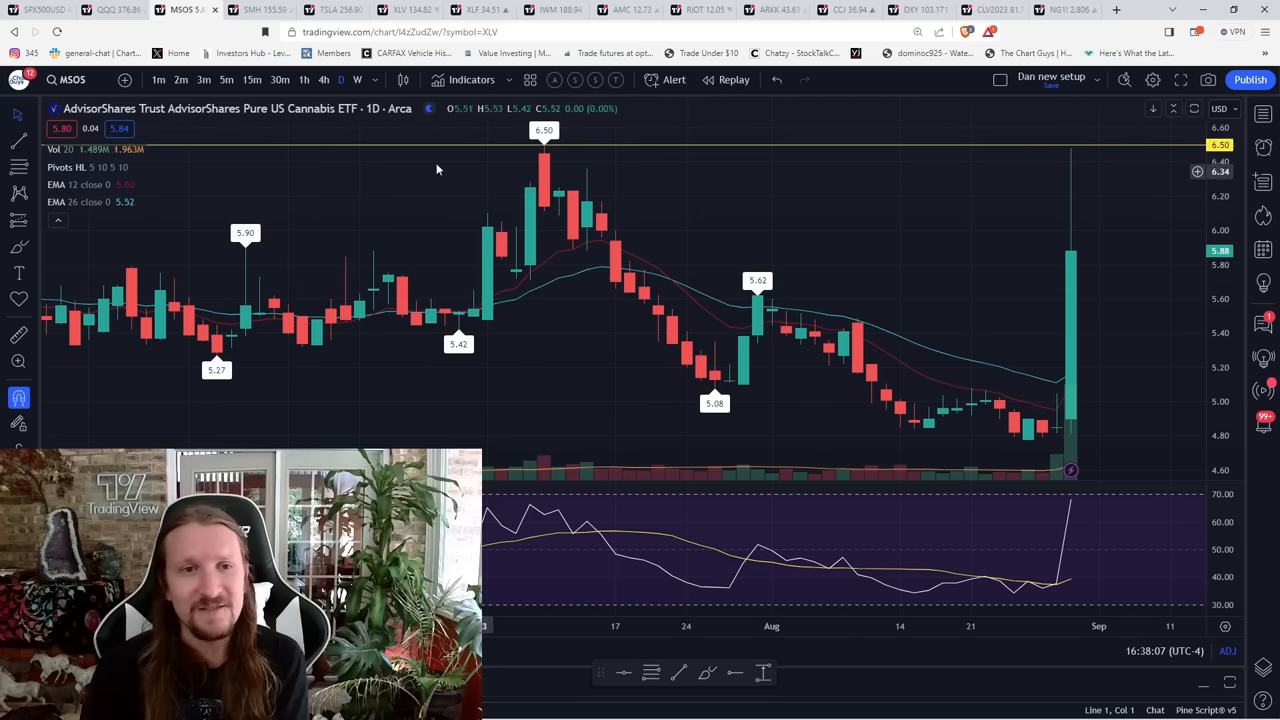
{"action": "left_click", "coordinate": [226, 79]}
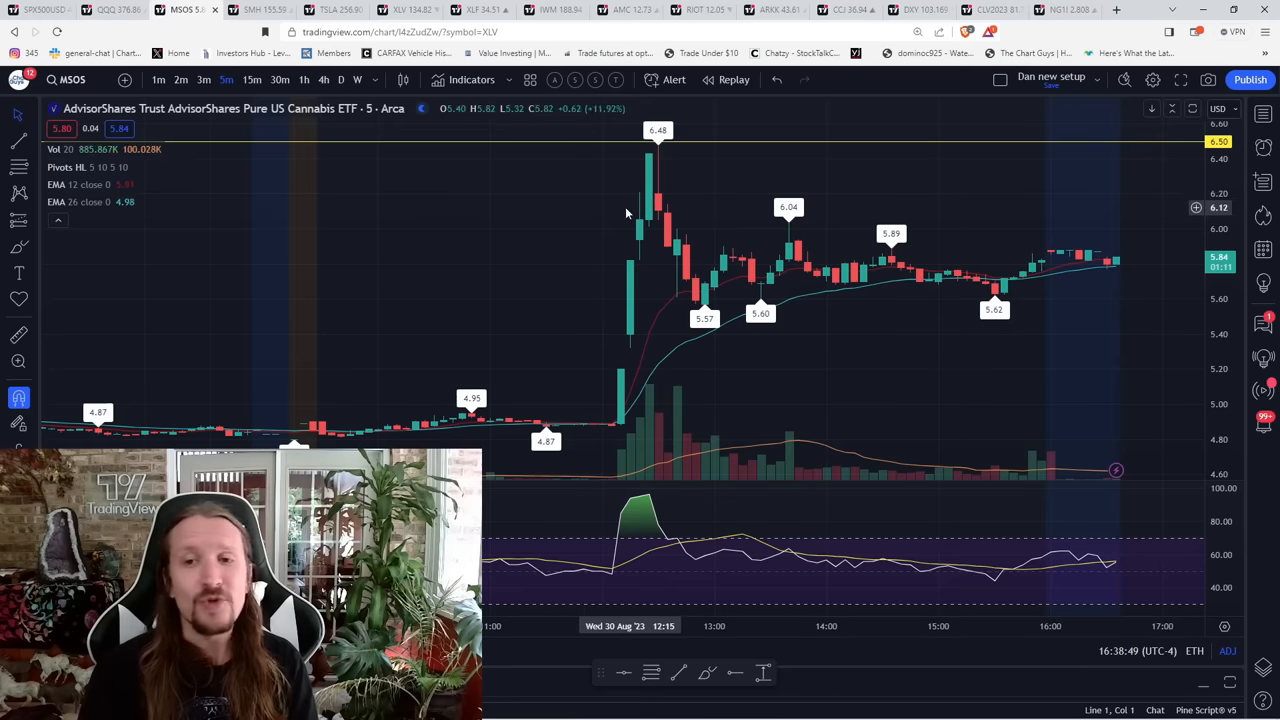
- Return to daily candles, undo an accidental move of the 6.50 line, then view hourly candles
{"action": "left_click", "coordinate": [341, 80]}
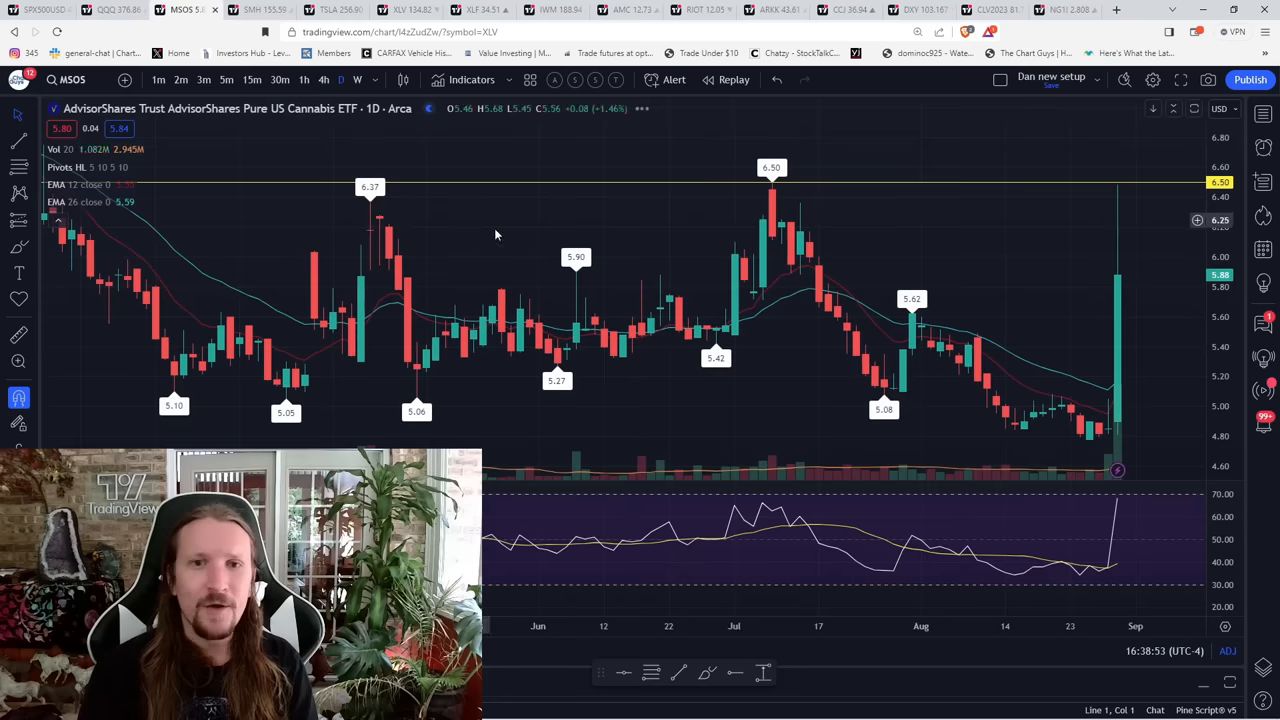
{"action": "scroll", "coordinate": [694, 226], "scroll_direction": "down", "scroll_amount": 3}
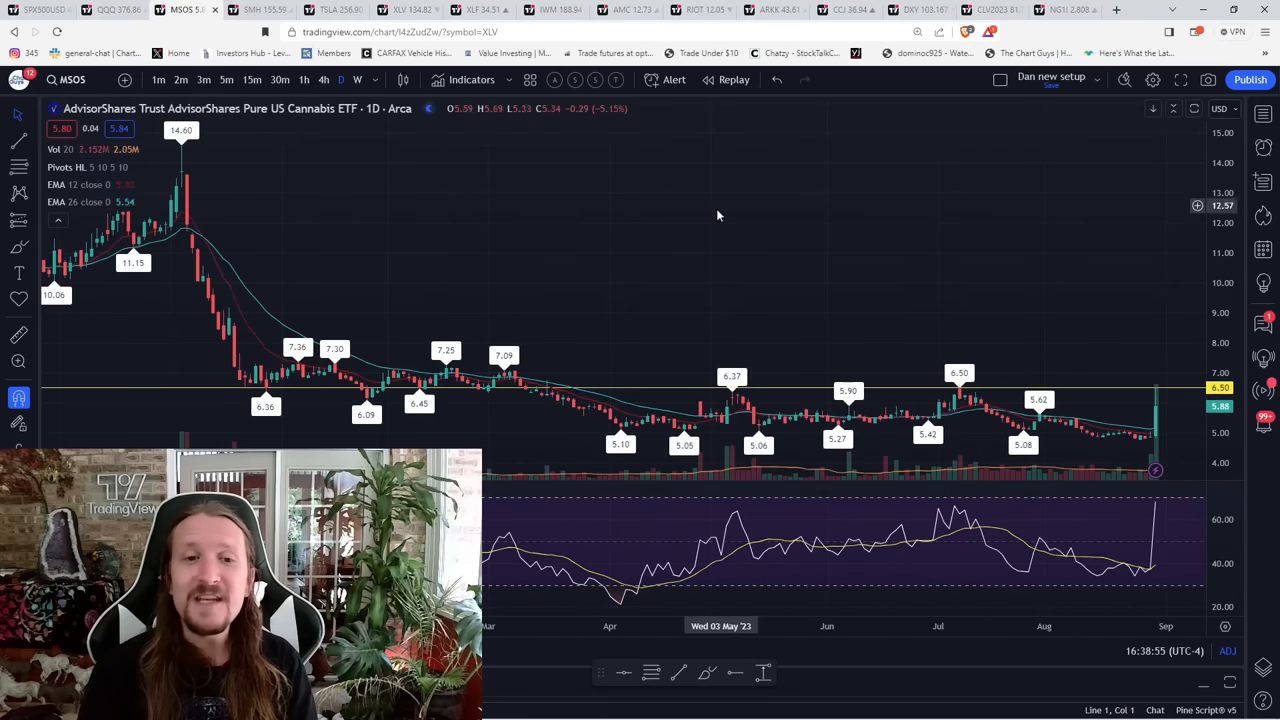
{"action": "scroll", "coordinate": [586, 391], "scroll_direction": "up", "scroll_amount": 2}
{"action": "left_click_drag", "start_coordinate": [342, 273], "coordinate": [342, 271]}
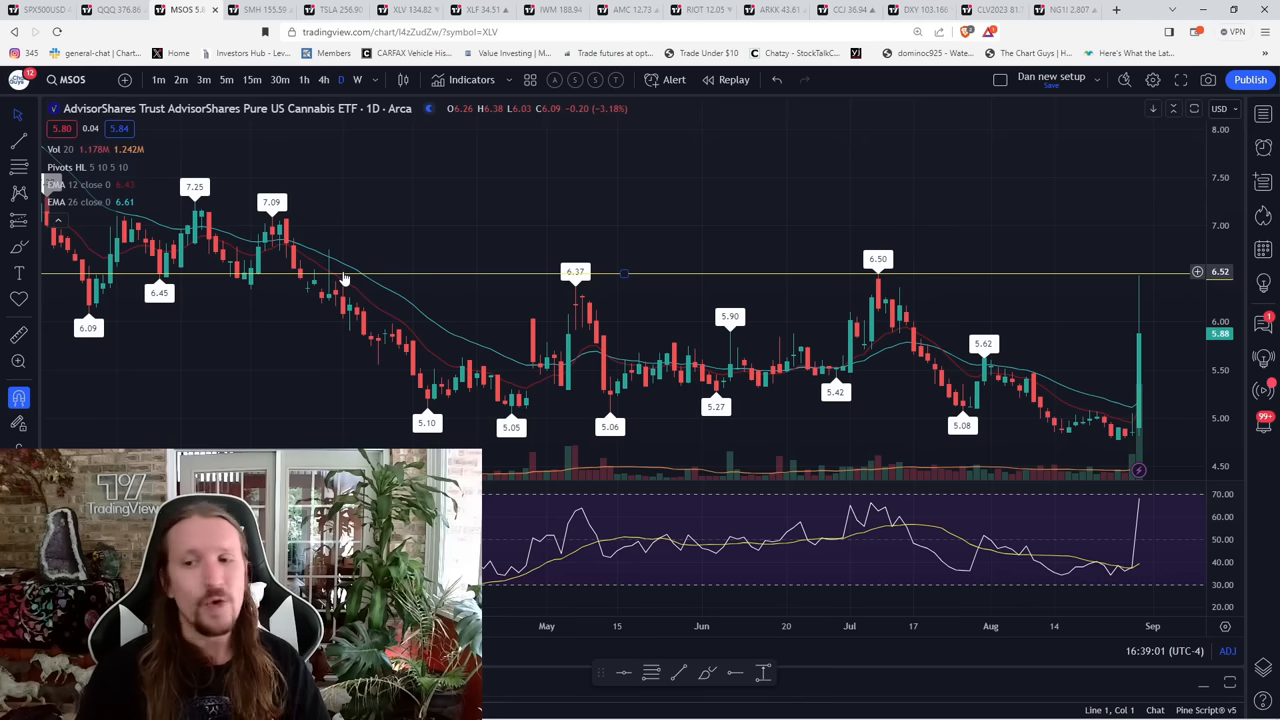
{"action": "key", "text": "ctrl+z"}
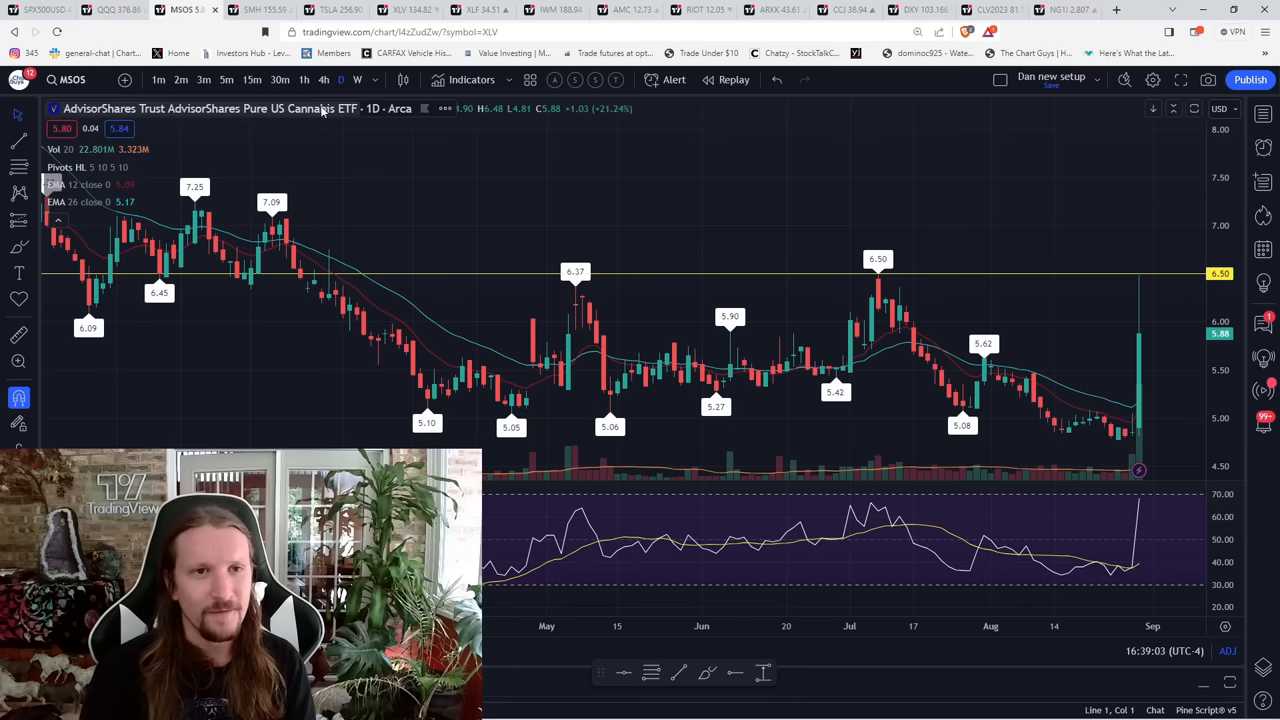
{"action": "left_click", "coordinate": [304, 79]}
{"action": "scroll", "coordinate": [840, 330], "scroll_direction": "up", "scroll_amount": 3}
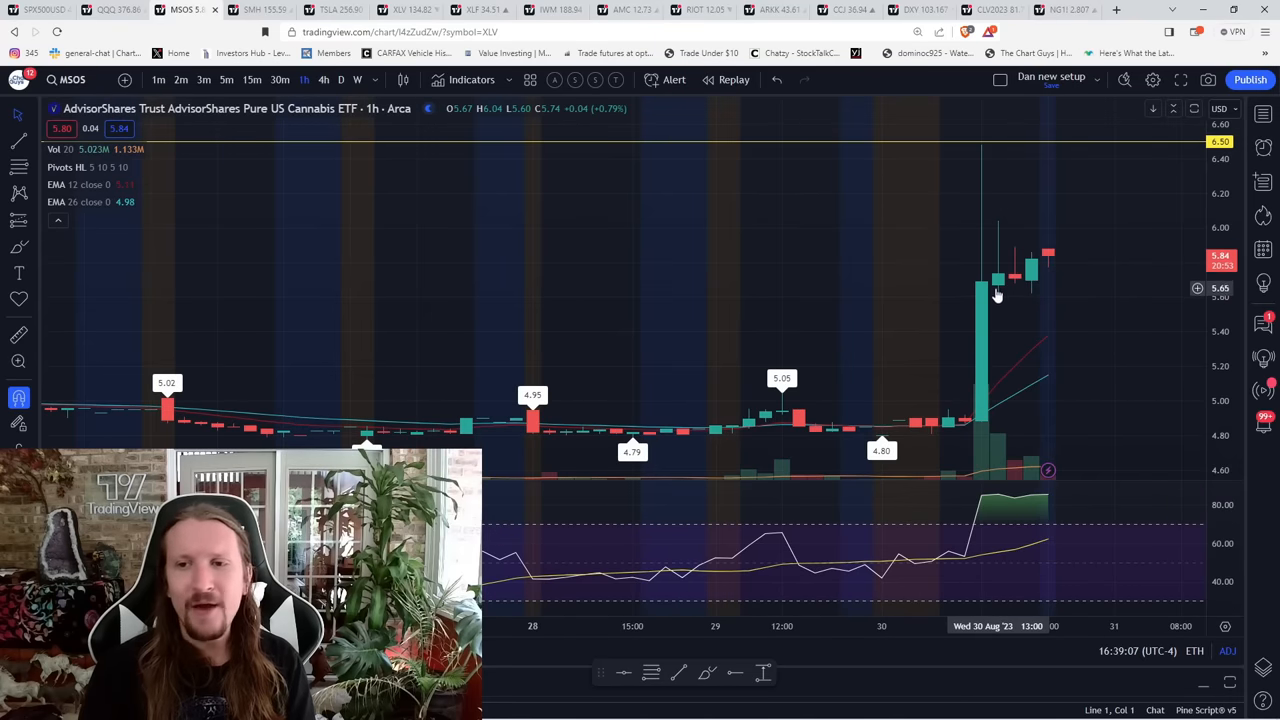
- Add a horizontal line at 5.57 on the 5-minute chart, return to daily and remove both lines
{"action": "left_click", "coordinate": [227, 80]}
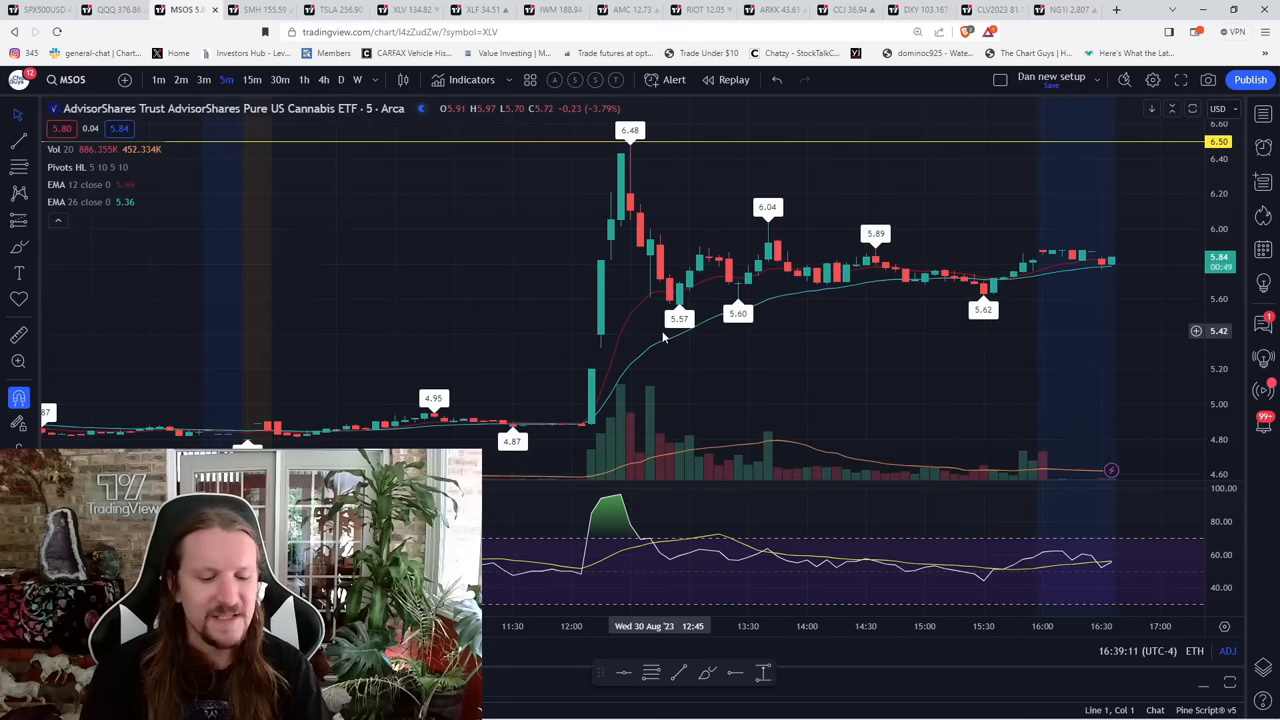
{"action": "key", "text": "alt+h"}
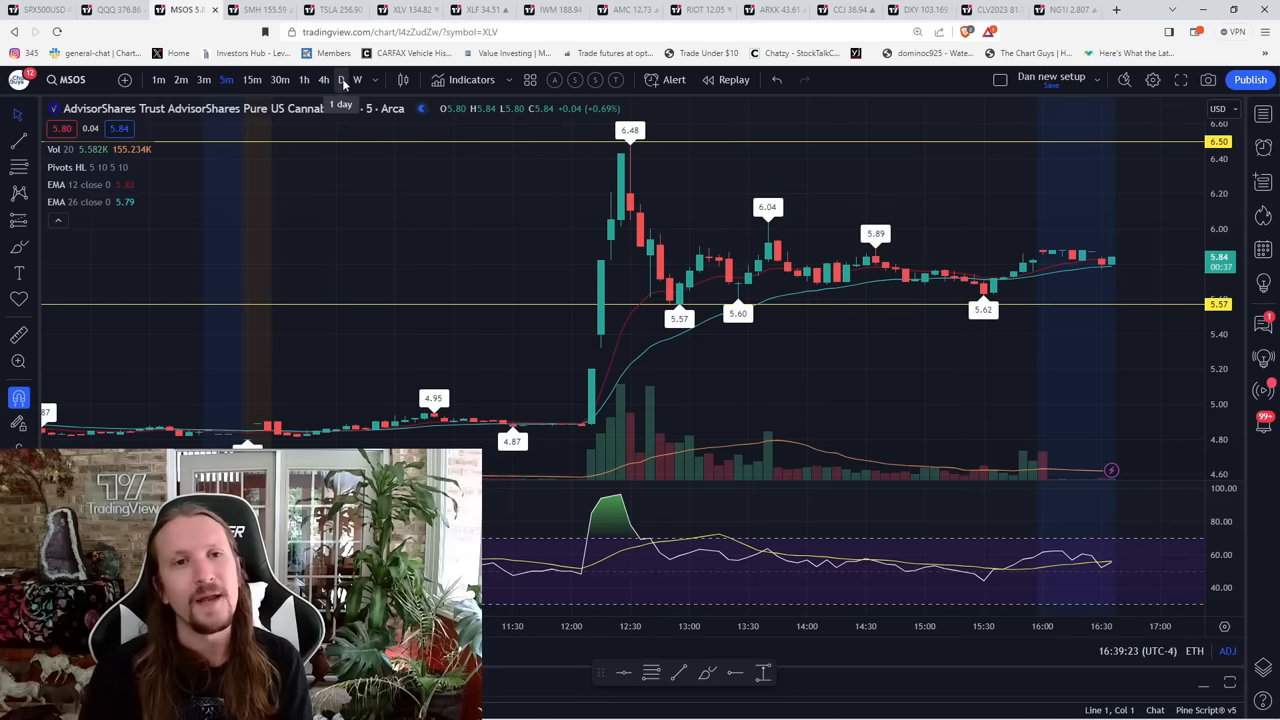
{"action": "left_click", "coordinate": [343, 80]}
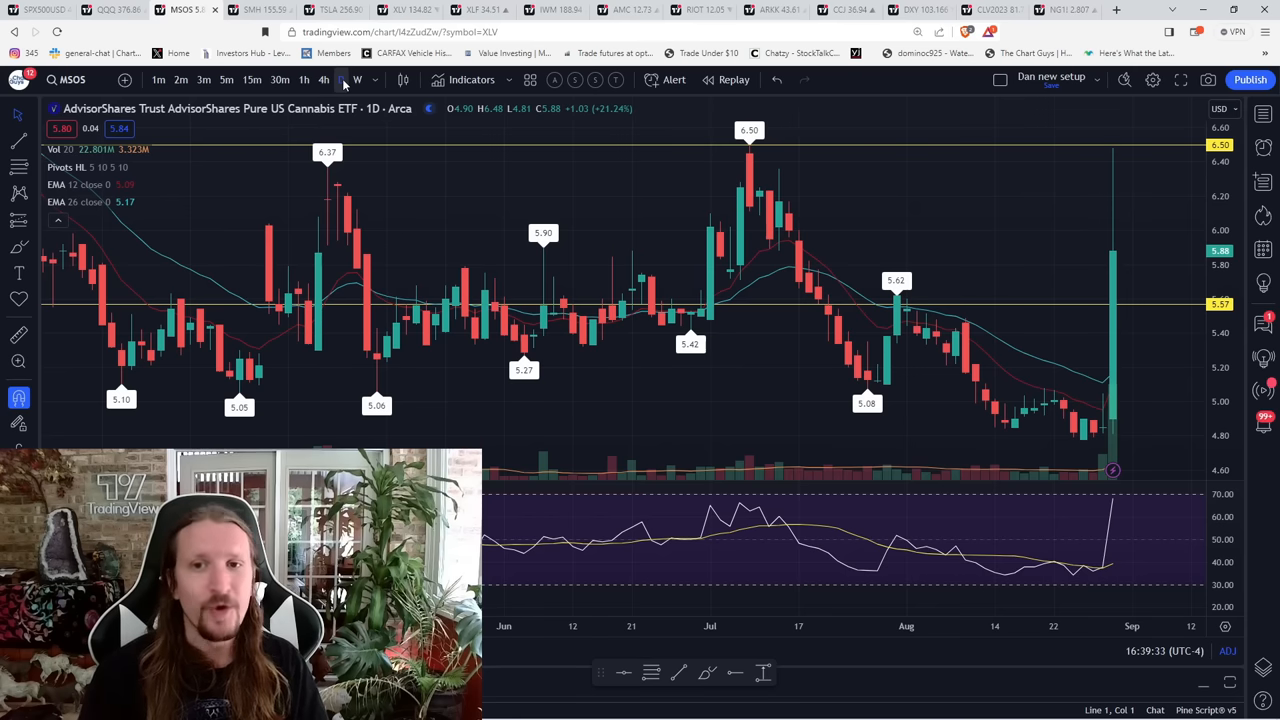
{"action": "scroll", "coordinate": [503, 330], "scroll_direction": "down", "scroll_amount": 3}
{"action": "scroll", "coordinate": [505, 360], "scroll_direction": "down", "scroll_amount": 3}
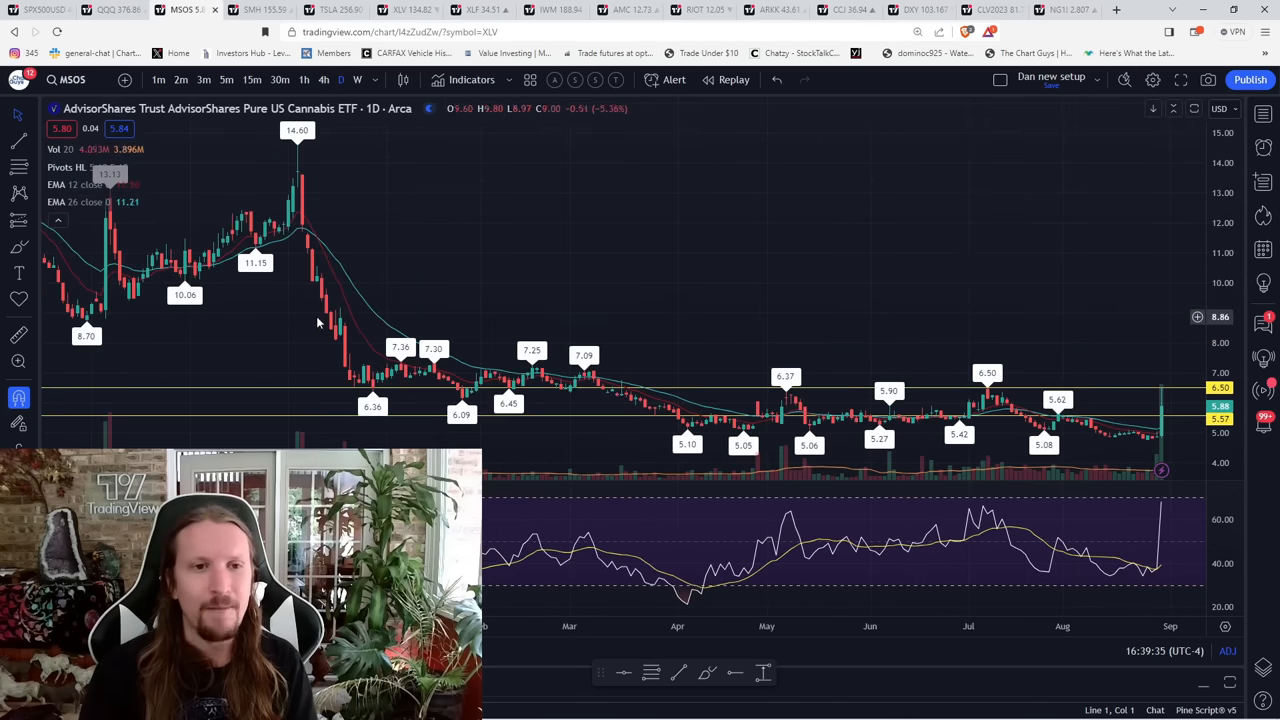
{"action": "scroll", "coordinate": [360, 280], "scroll_direction": "down", "scroll_amount": 2}
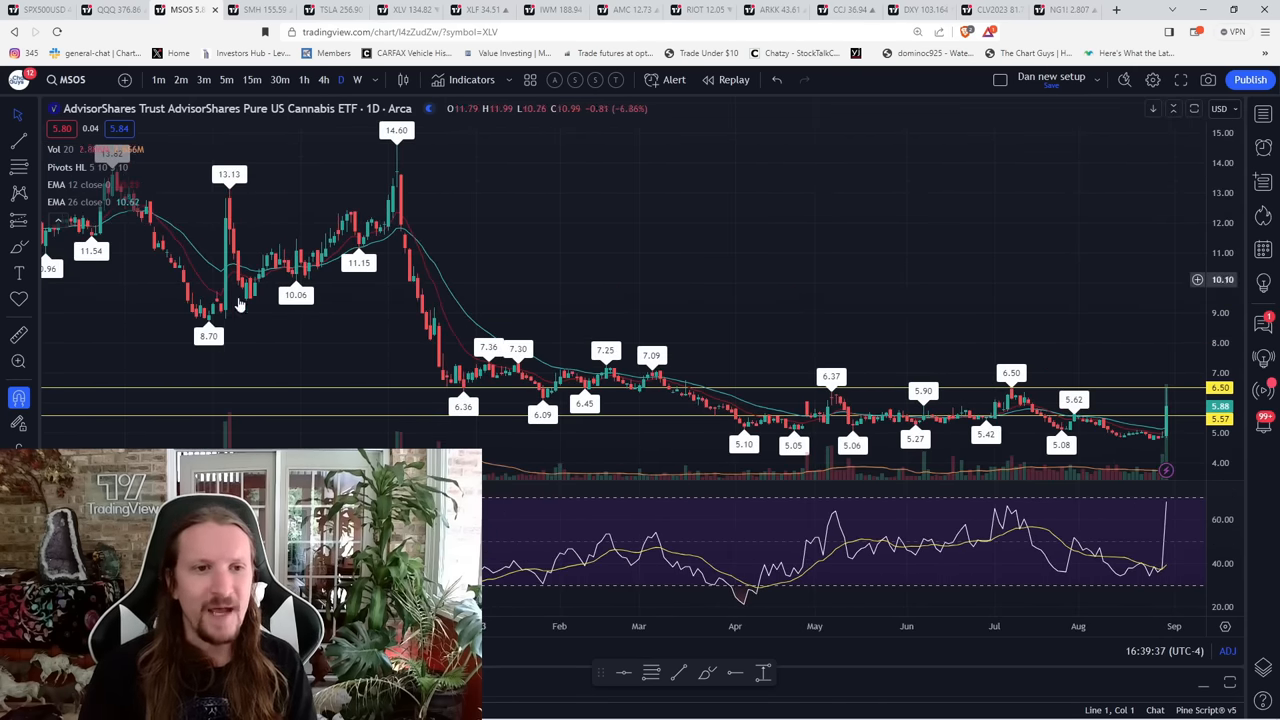
{"action": "scroll", "coordinate": [644, 411], "scroll_direction": "up", "scroll_amount": 3}
{"action": "scroll", "coordinate": [685, 414], "scroll_direction": "up", "scroll_amount": 2}
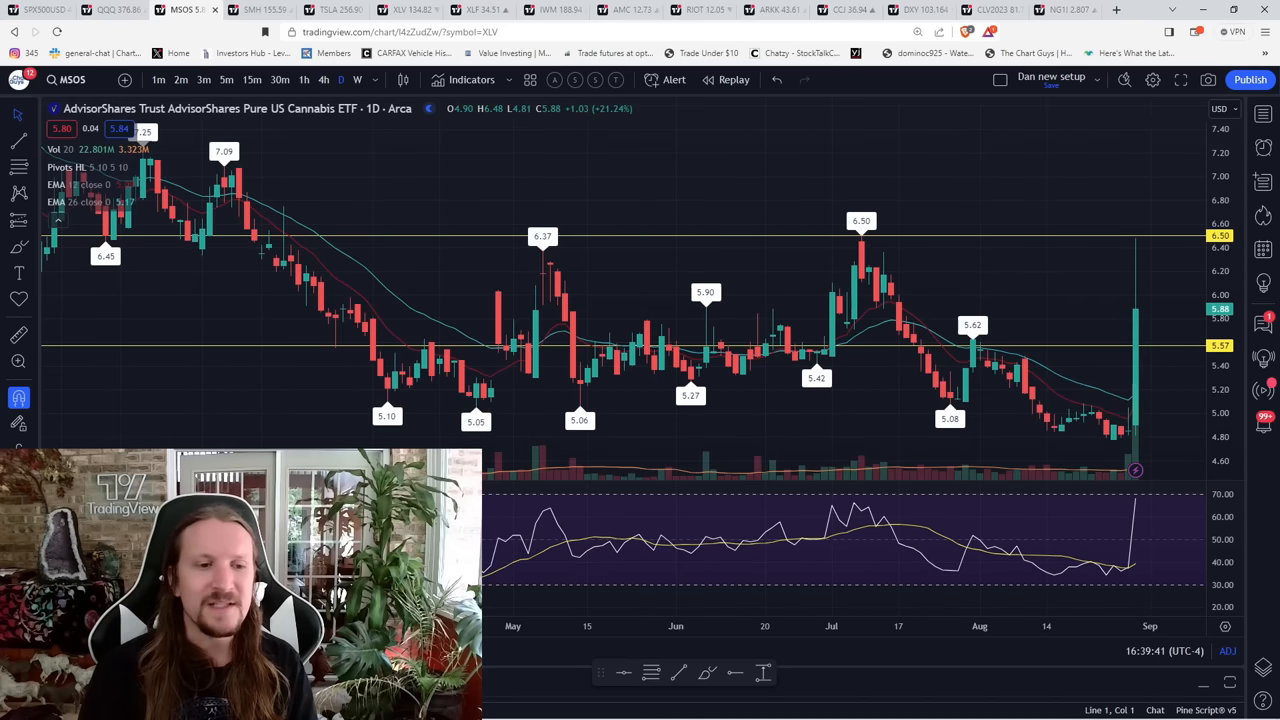
{"action": "key", "text": "ctrl+alt+h"}
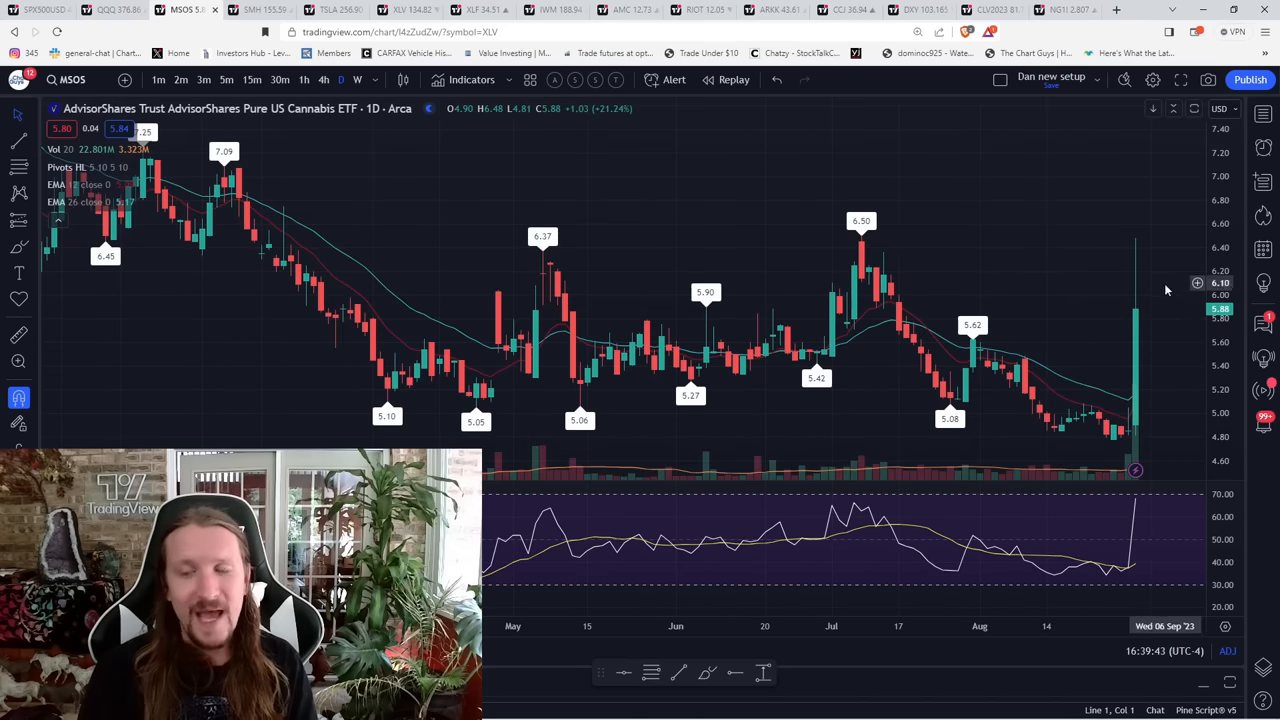
{"action": "scroll", "coordinate": [503, 241], "scroll_direction": "up", "scroll_amount": 2}
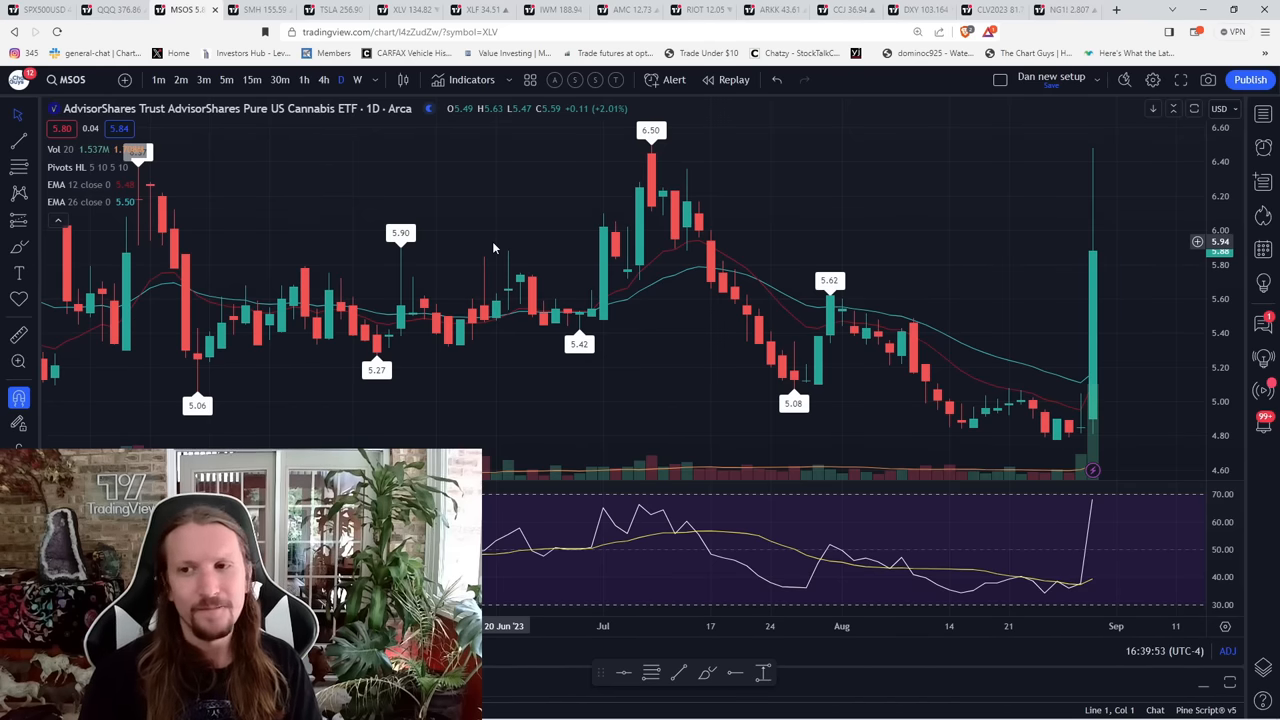
{"action": "type", "text": "C"}
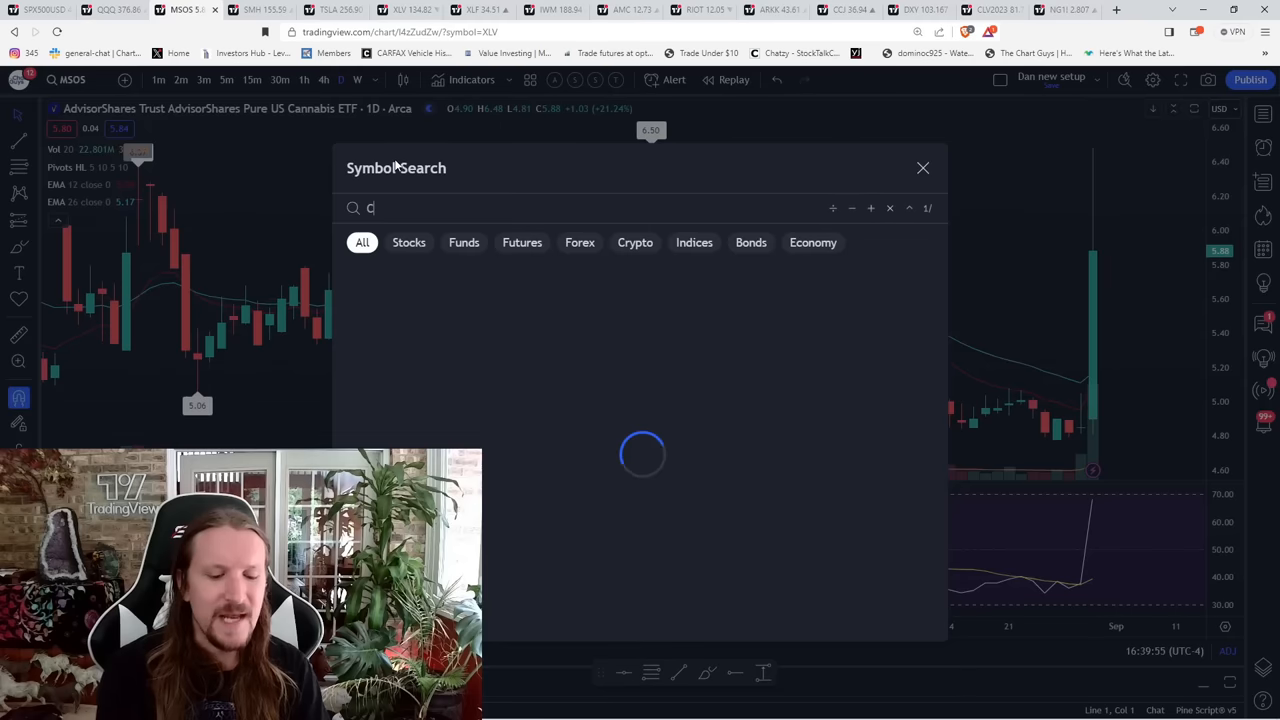
{"action": "type", "text": "GC"}
- Load Canopy Growth (CGC), then Tilray (TLRY) on weekly candles
{"action": "key", "text": "Return"}
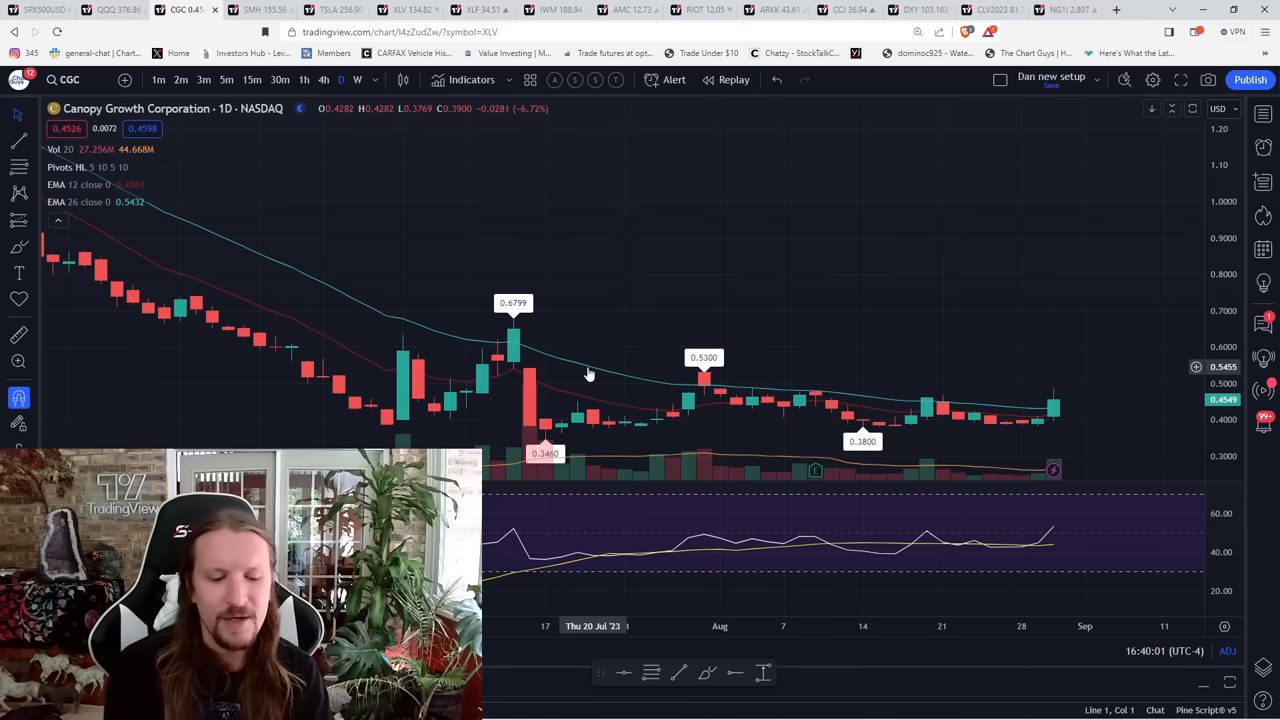
{"action": "type", "text": "TLRY"}
{"action": "key", "text": "Return"}
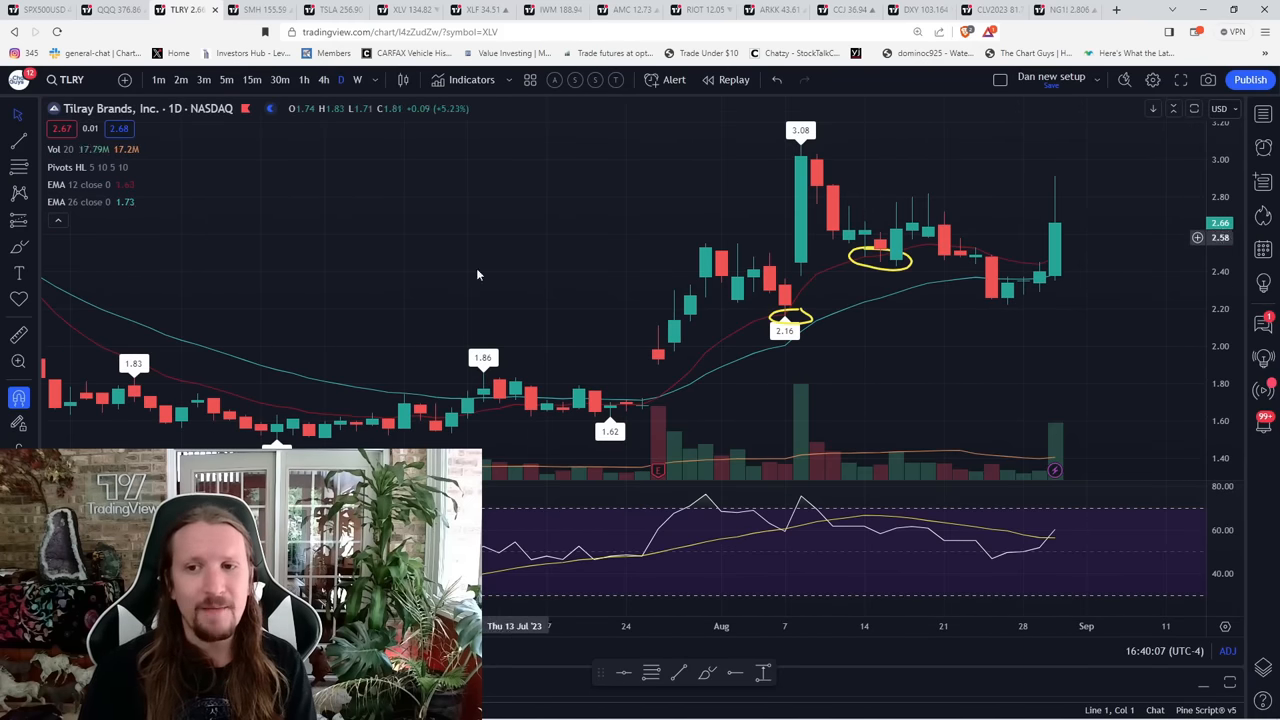
{"action": "left_click", "coordinate": [357, 79]}
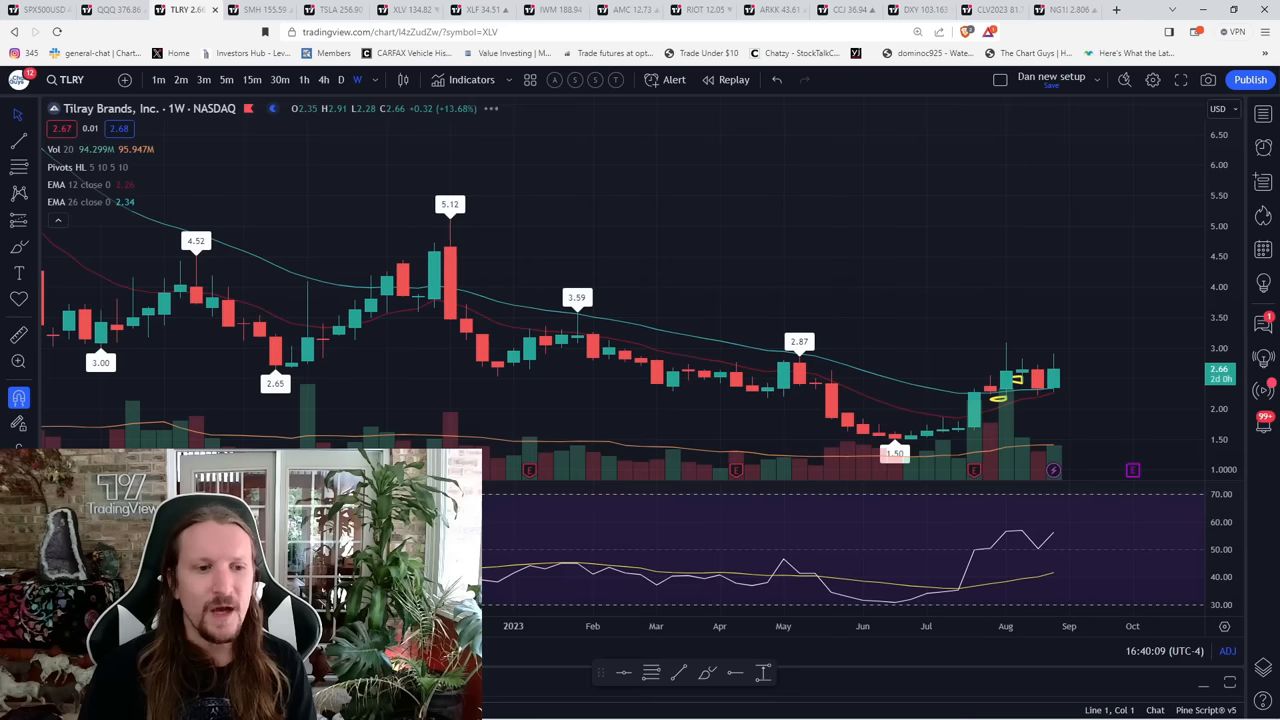
{"action": "scroll", "coordinate": [636, 503], "scroll_direction": "up", "scroll_amount": 5}
{"action": "scroll", "coordinate": [660, 477], "scroll_direction": "up", "scroll_amount": 3}
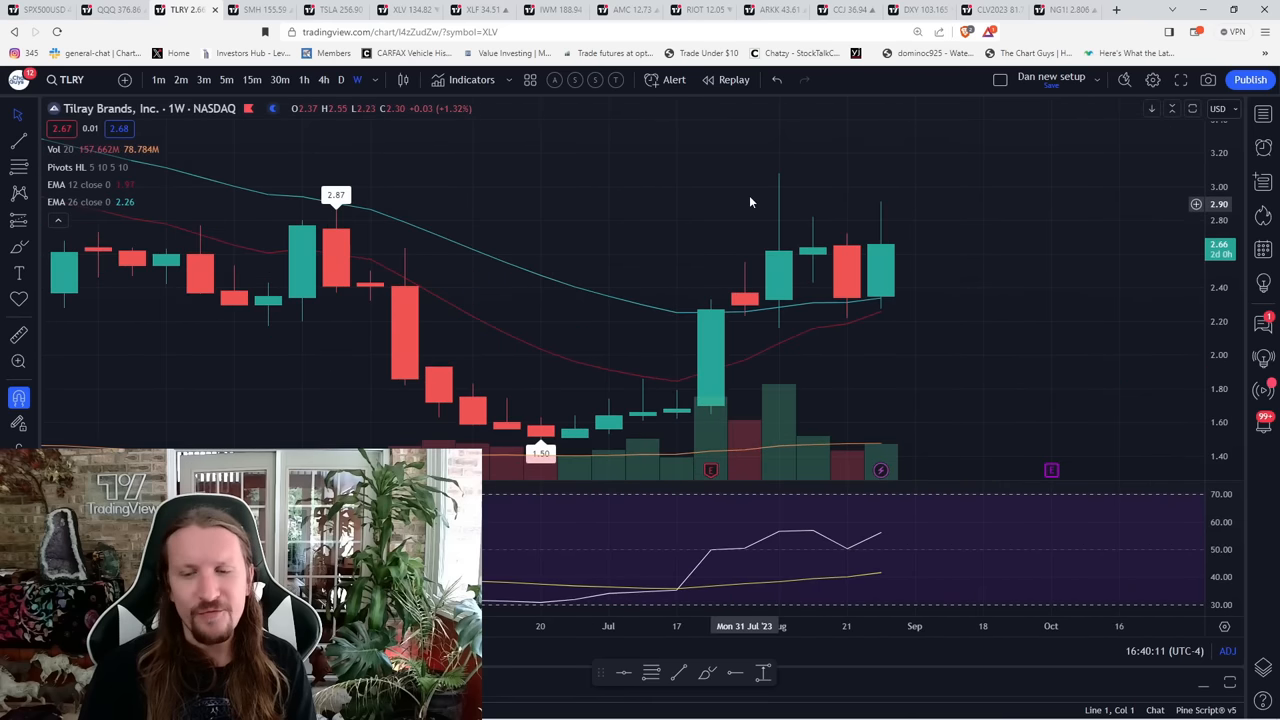
{"action": "scroll", "coordinate": [700, 200], "scroll_direction": "down", "scroll_amount": 2}
{"action": "scroll", "coordinate": [500, 230], "scroll_direction": "down", "scroll_amount": 1}
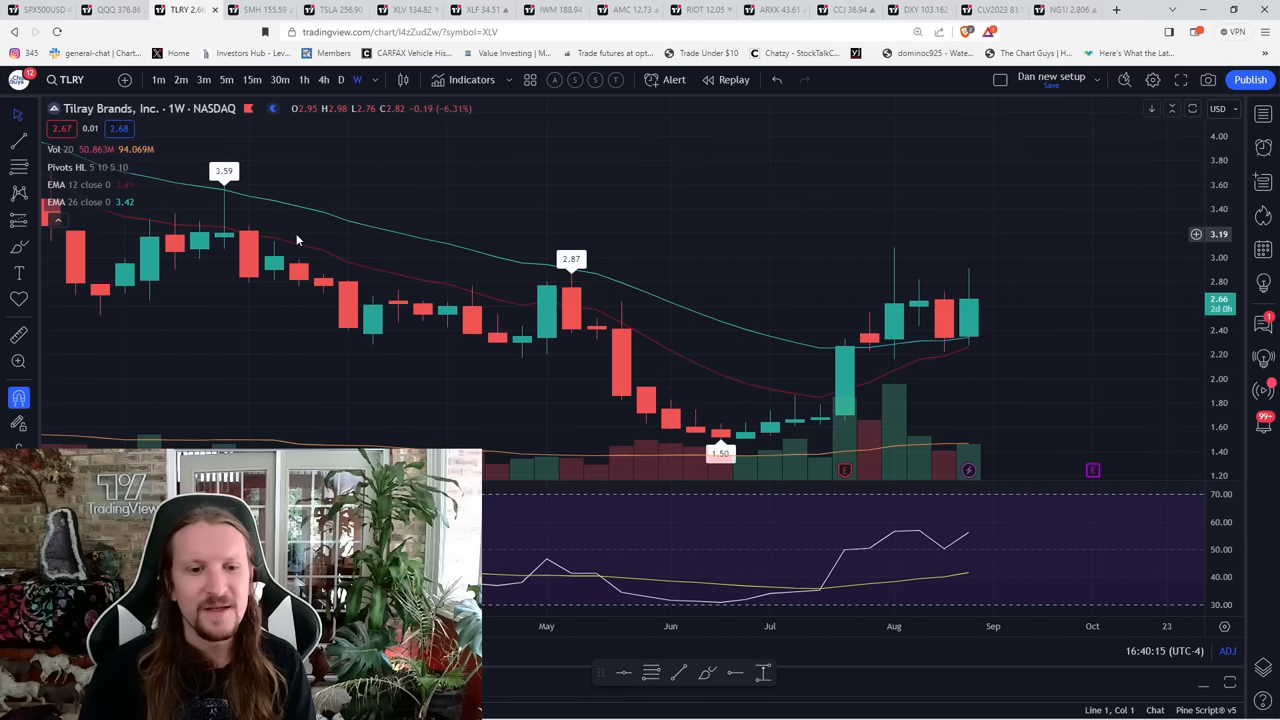
{"action": "scroll", "coordinate": [318, 258], "scroll_direction": "up", "scroll_amount": 1}
{"action": "scroll", "coordinate": [328, 264], "scroll_direction": "up", "scroll_amount": 1}
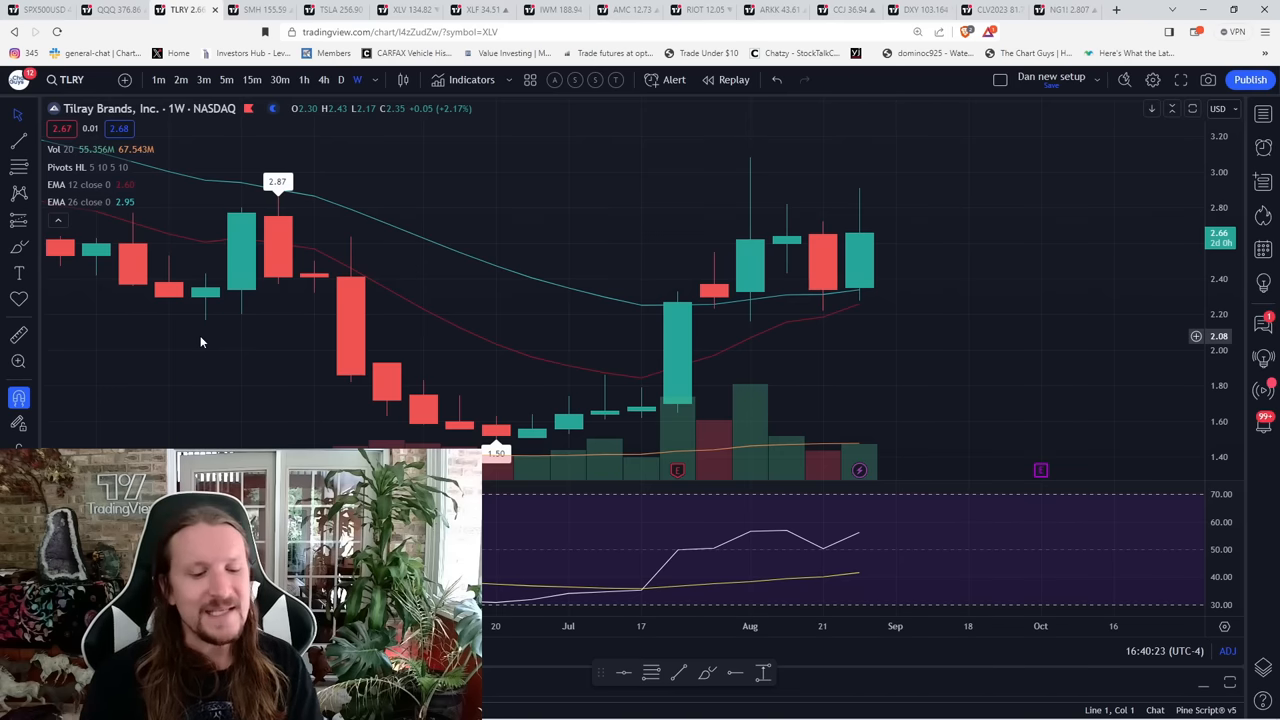
{"action": "type", "text": "TSND"}
- Load TerrAscend (TSNDF), check daily candles, then return to weekly
{"action": "key", "text": "Return"}
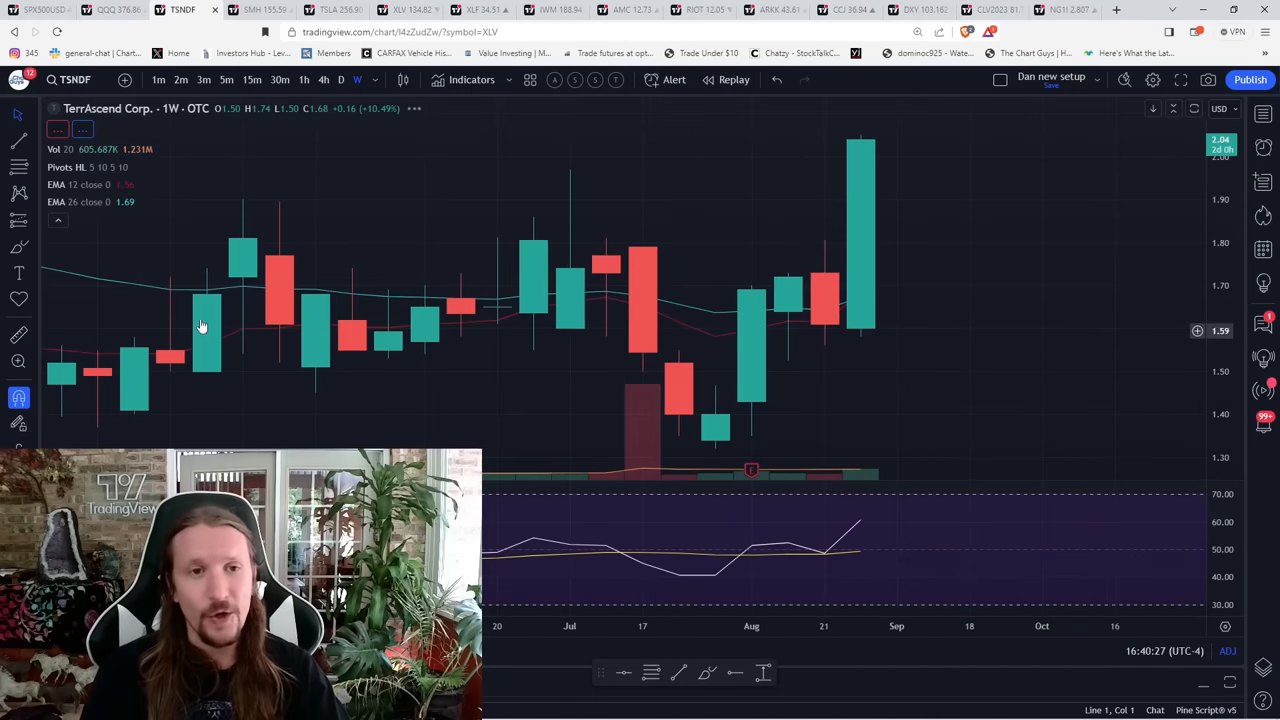
{"action": "left_click", "coordinate": [340, 79]}
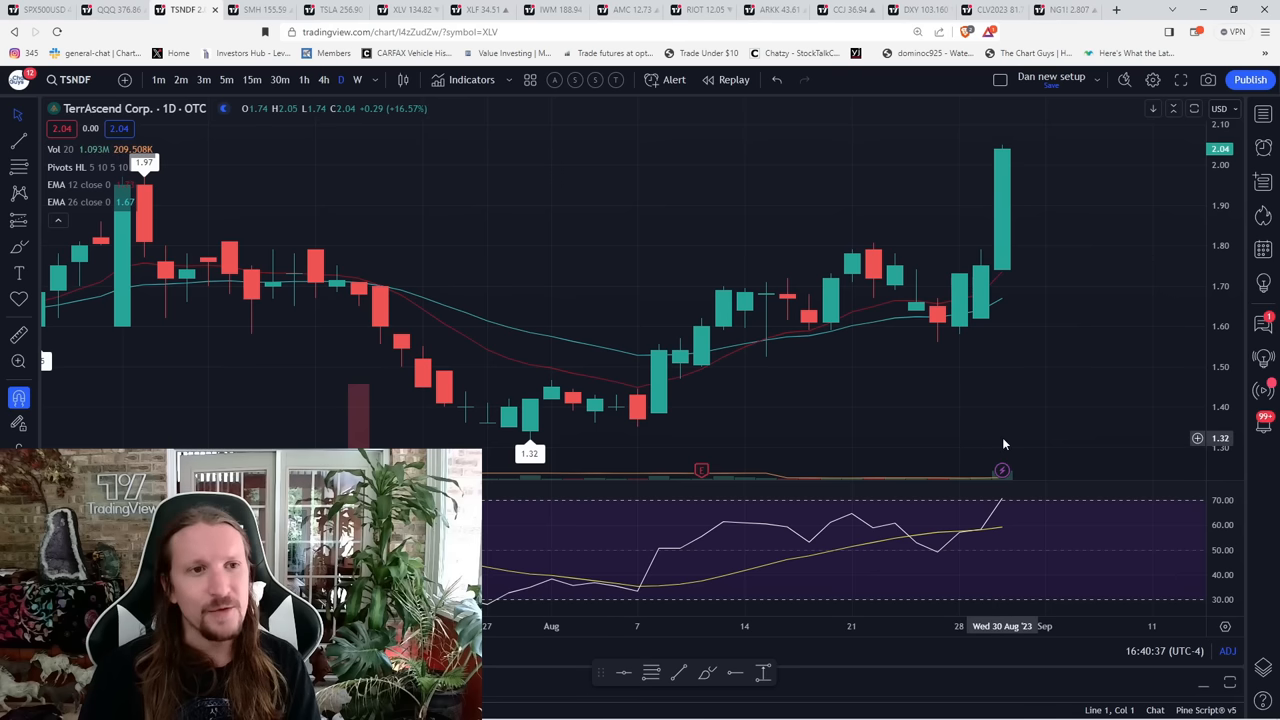
{"action": "scroll", "coordinate": [885, 412], "scroll_direction": "up", "scroll_amount": 2}
{"action": "scroll", "coordinate": [651, 309], "scroll_direction": "down", "scroll_amount": 3}
{"action": "left_click", "coordinate": [357, 82]}
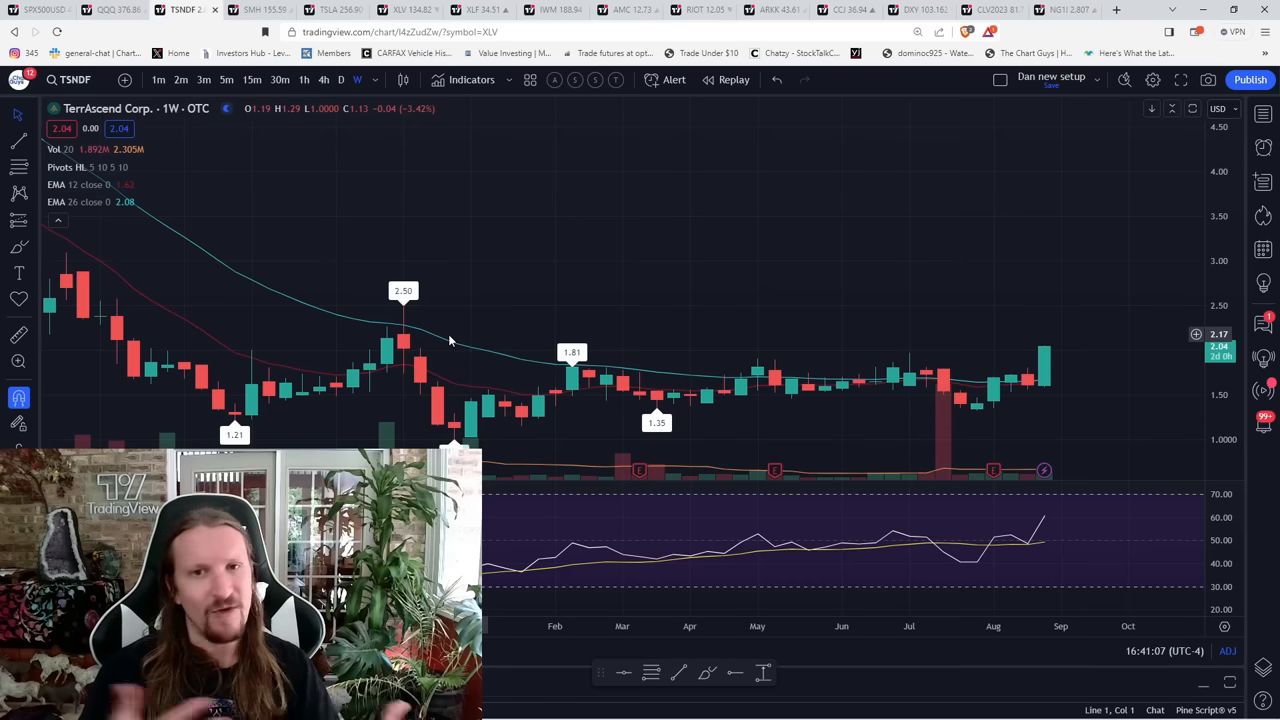
{"action": "type", "text": "MSOS"}
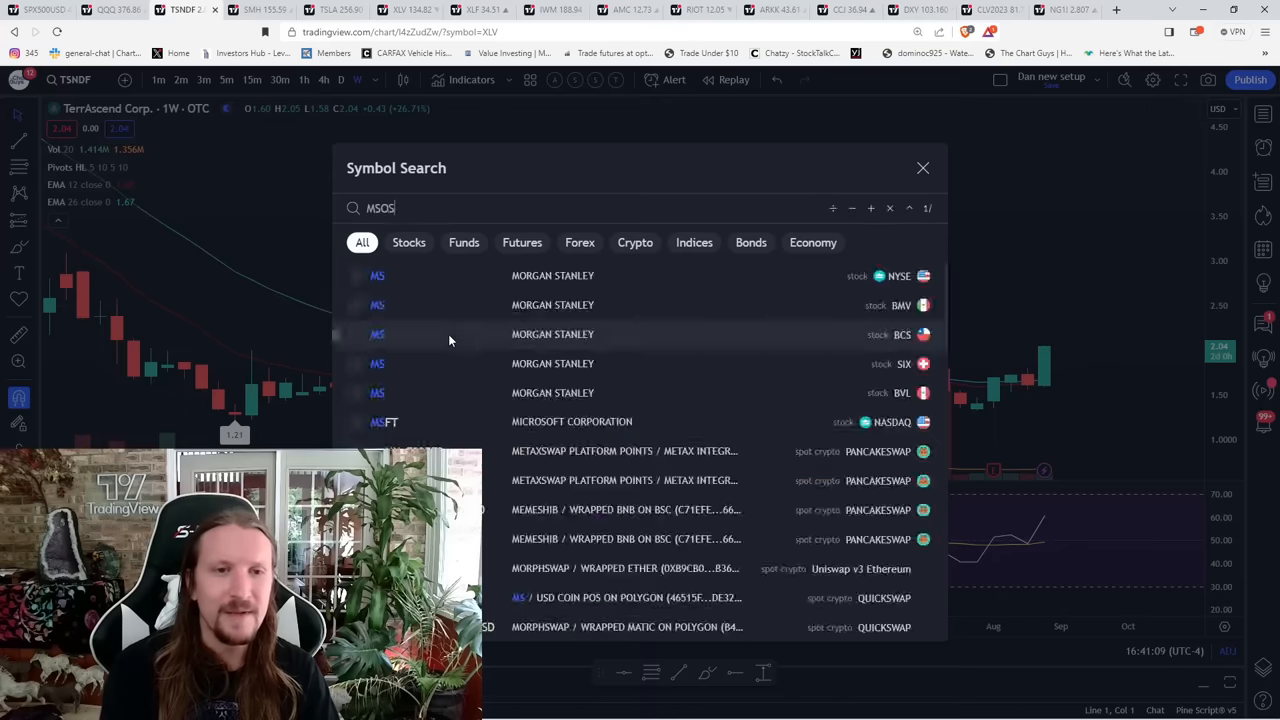
- Load the MSOS cannabis ETF and show it on daily candles
{"action": "key", "text": "Return"}
{"action": "left_click", "coordinate": [341, 80]}
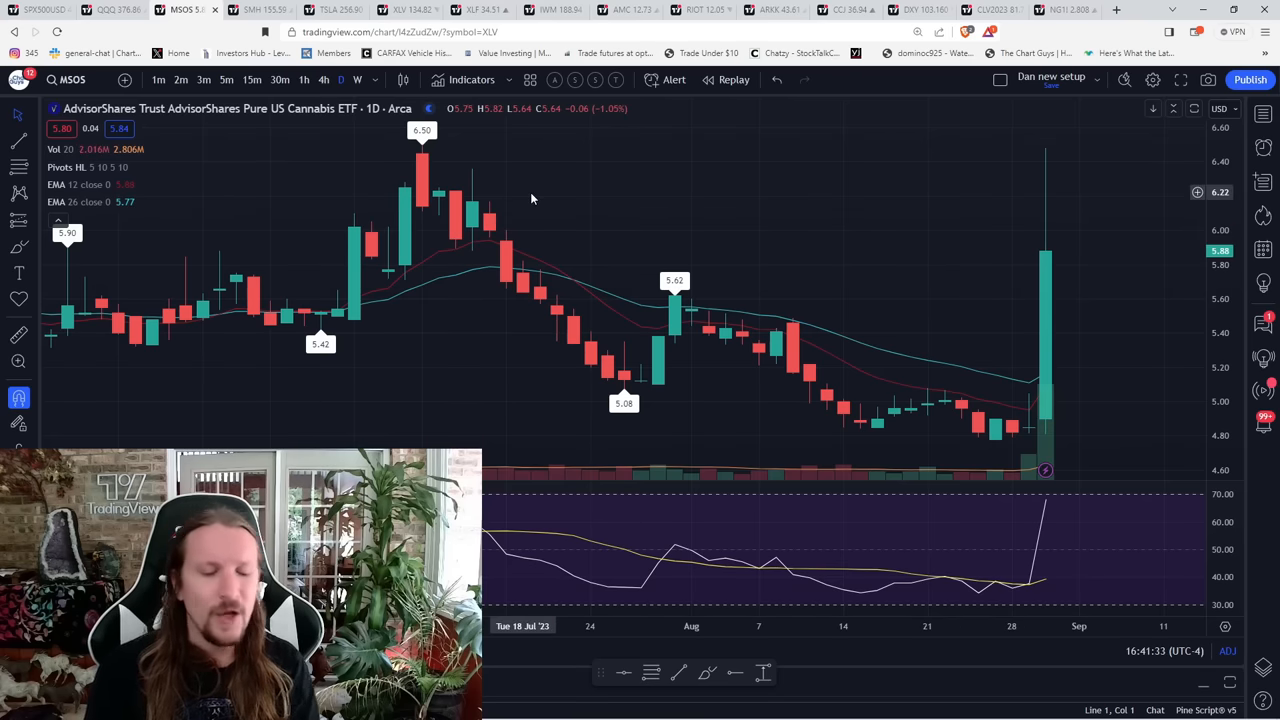
{"action": "type", "text": "CMPS"}
- Load CMPS on weekly candles, sketch the swing path from the 6.97 low, then undo it
{"action": "key", "text": "Return"}
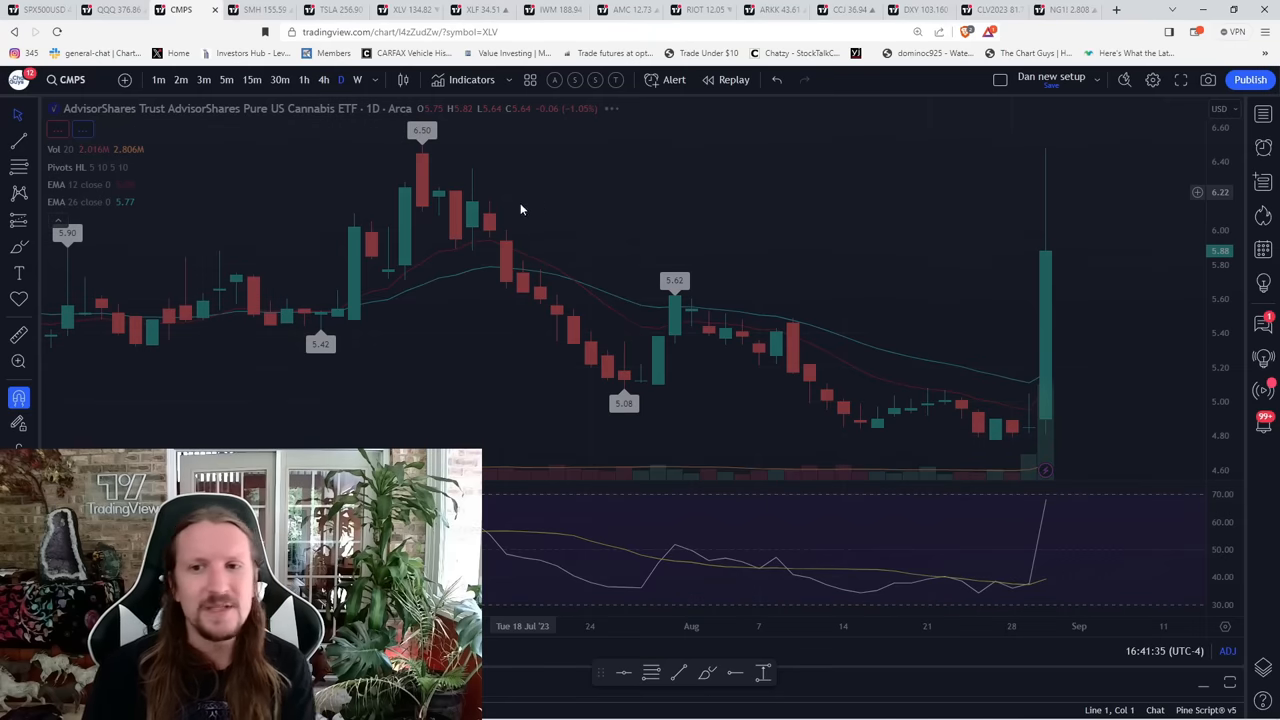
{"action": "scroll", "coordinate": [581, 305], "scroll_direction": "up", "scroll_amount": 3}
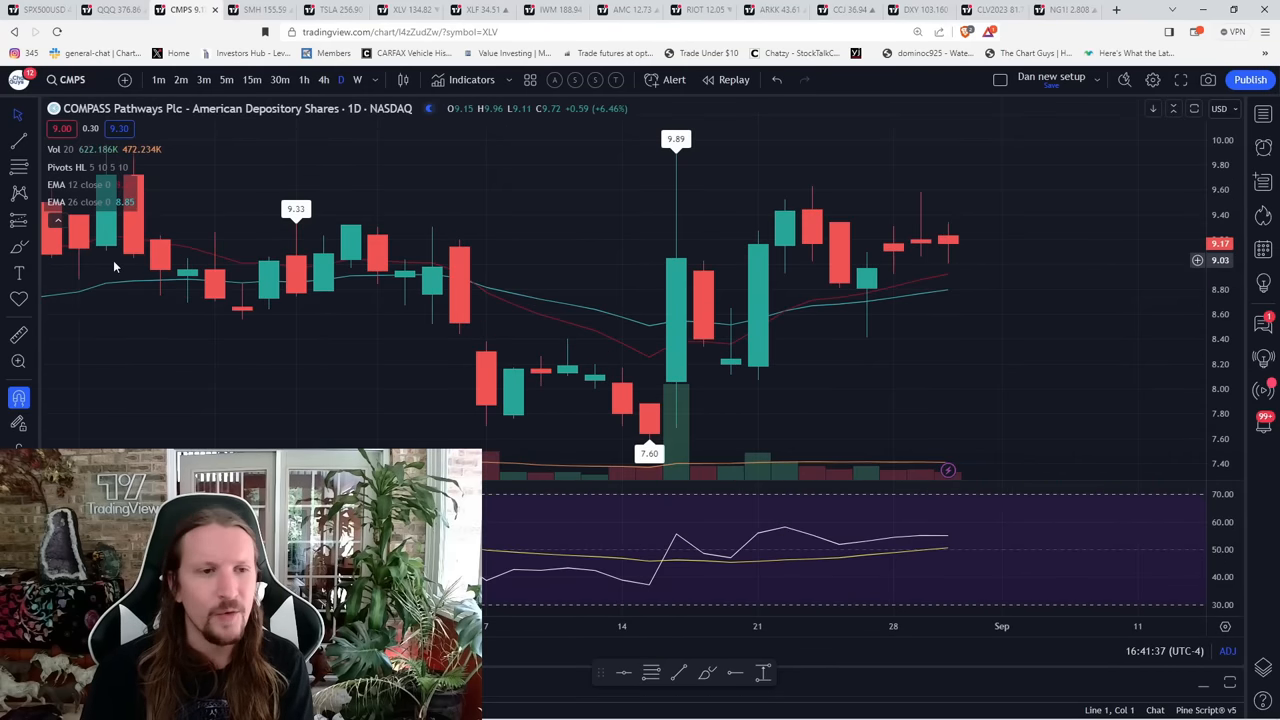
{"action": "left_click", "coordinate": [356, 80]}
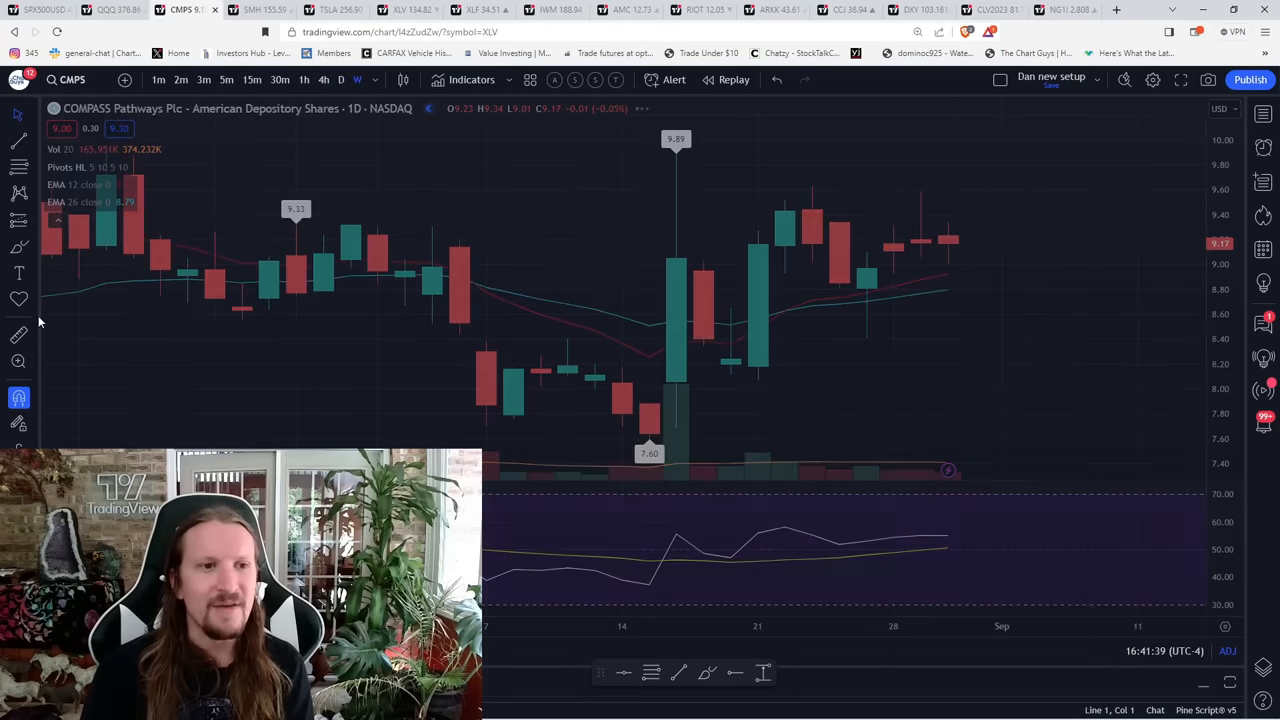
{"action": "scroll", "coordinate": [563, 289], "scroll_direction": "down", "scroll_amount": 2}
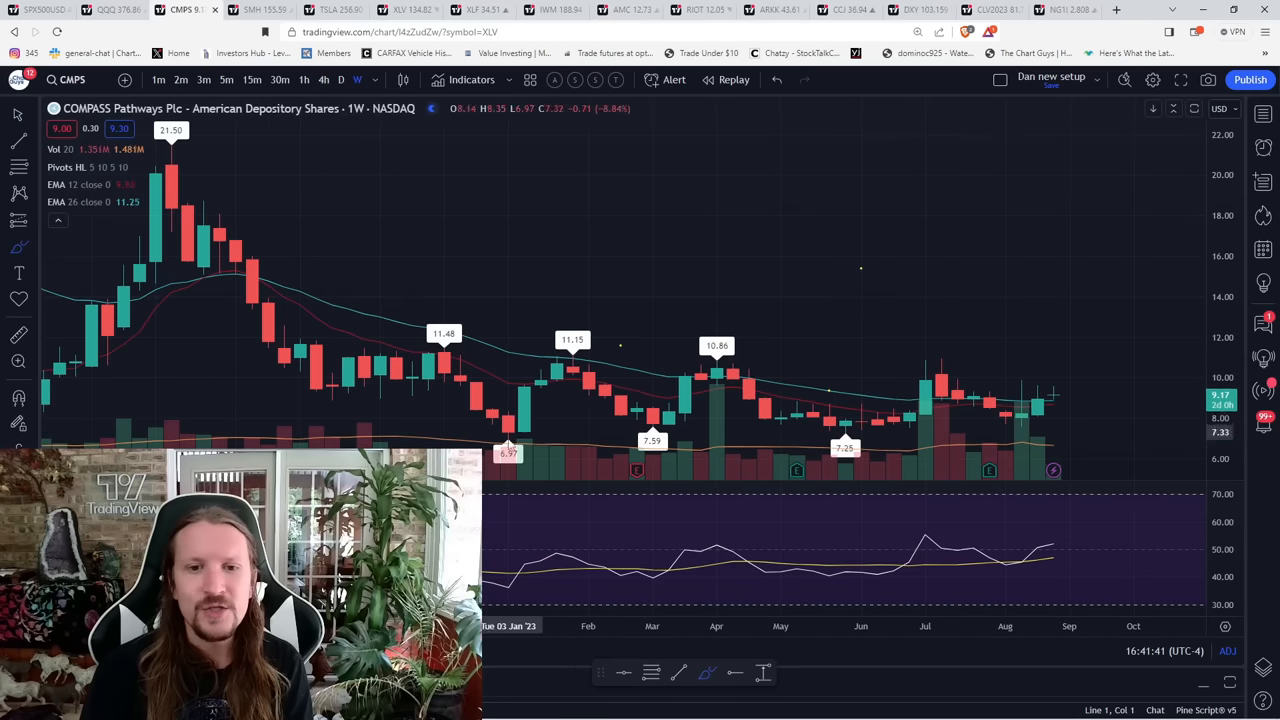
{"action": "left_click_drag", "start_coordinate": [508, 440], "coordinate": [929, 370]}
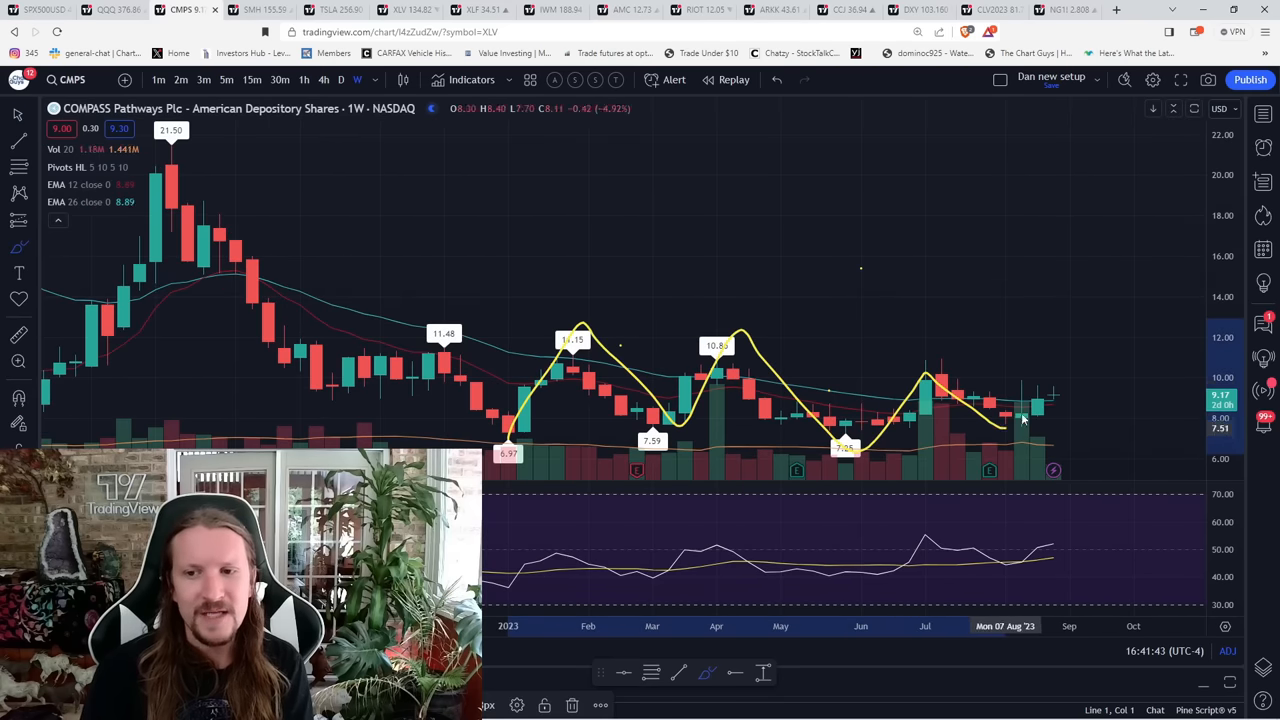
{"action": "key", "text": "ctrl+z"}
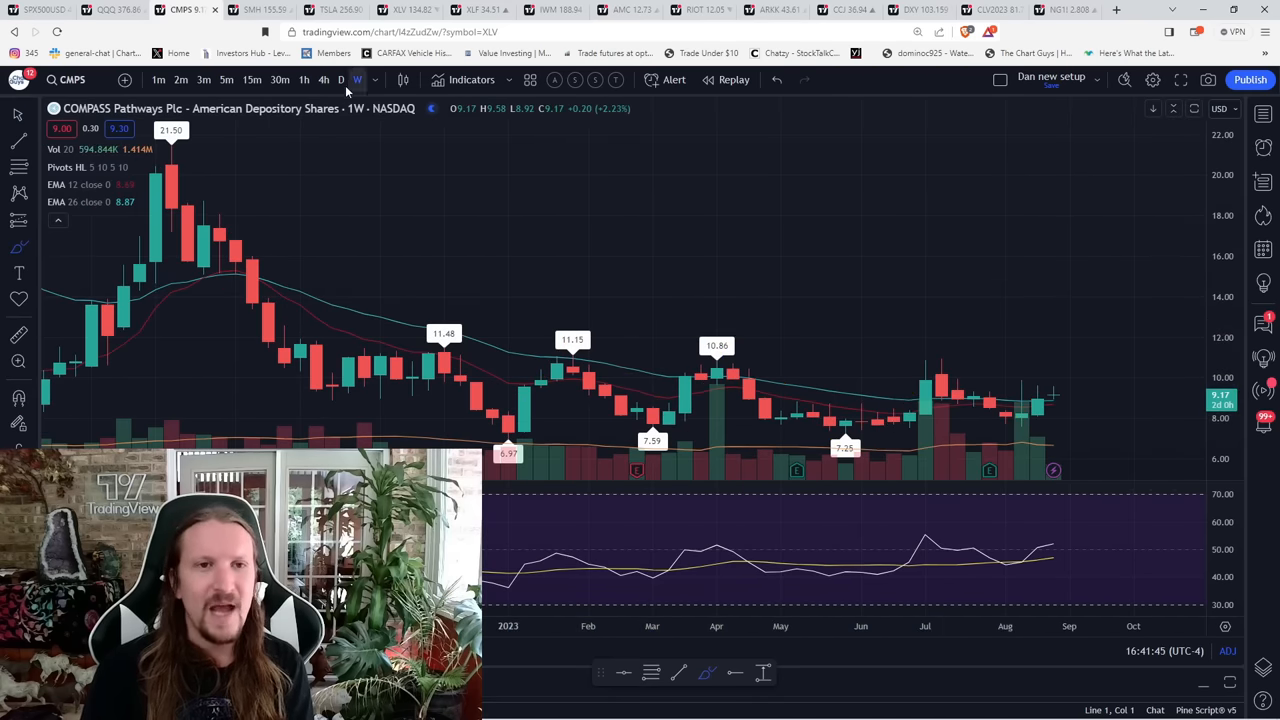
- On daily CMPS, sketch the move from the 7.60 low to 9.89 across the latest candles, then undo it
{"action": "left_click", "coordinate": [340, 80]}
{"action": "left_click", "coordinate": [32, 247]}
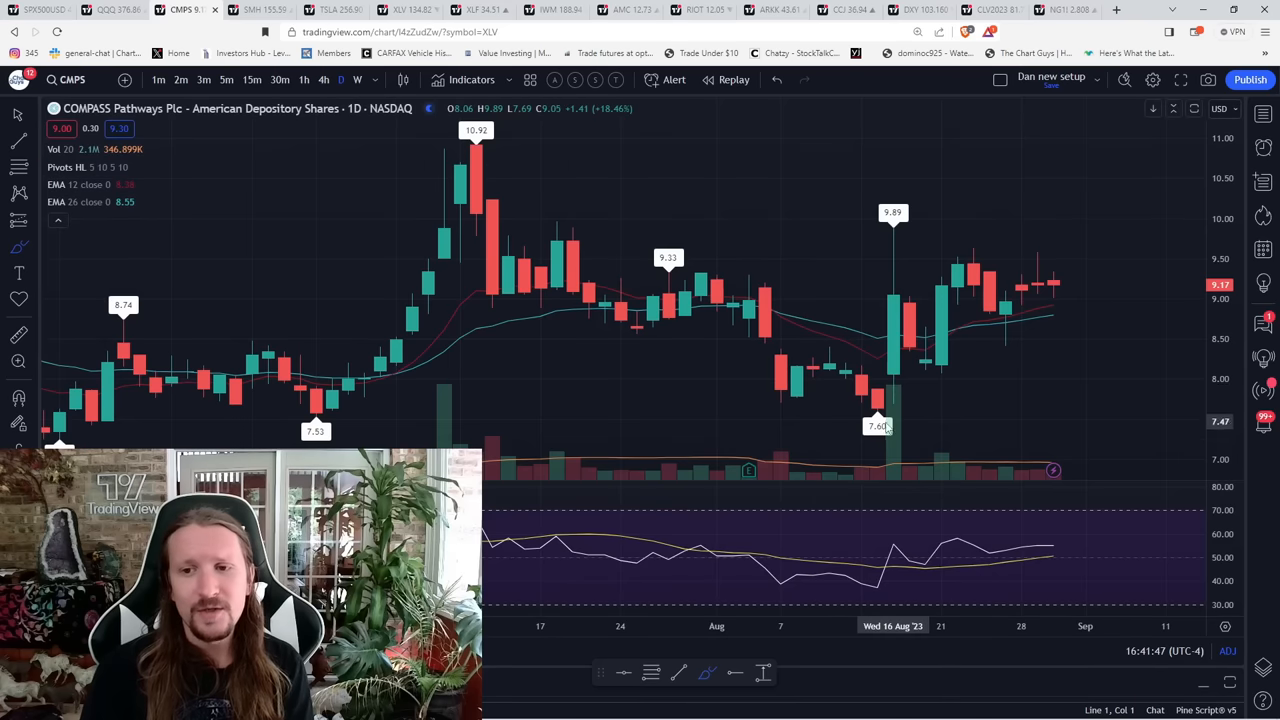
{"action": "left_click_drag", "start_coordinate": [877, 407], "coordinate": [960, 257]}
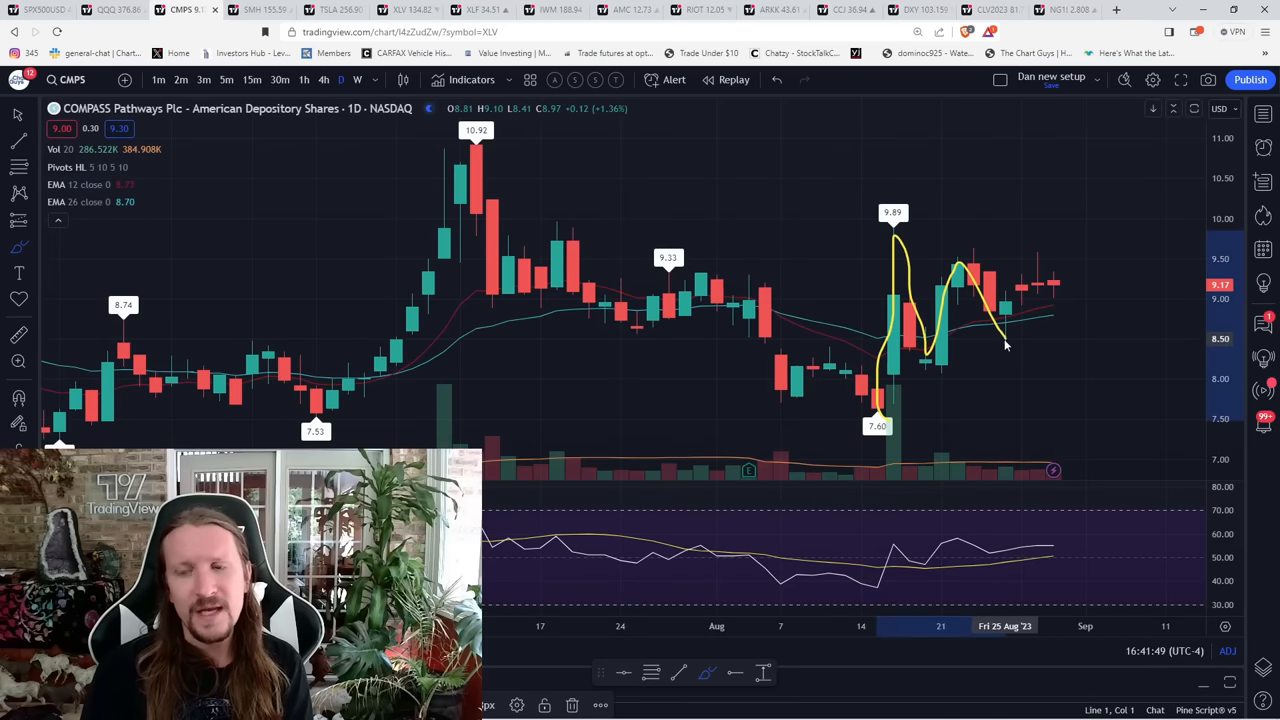
{"action": "left_click_drag", "start_coordinate": [960, 257], "coordinate": [1072, 311]}
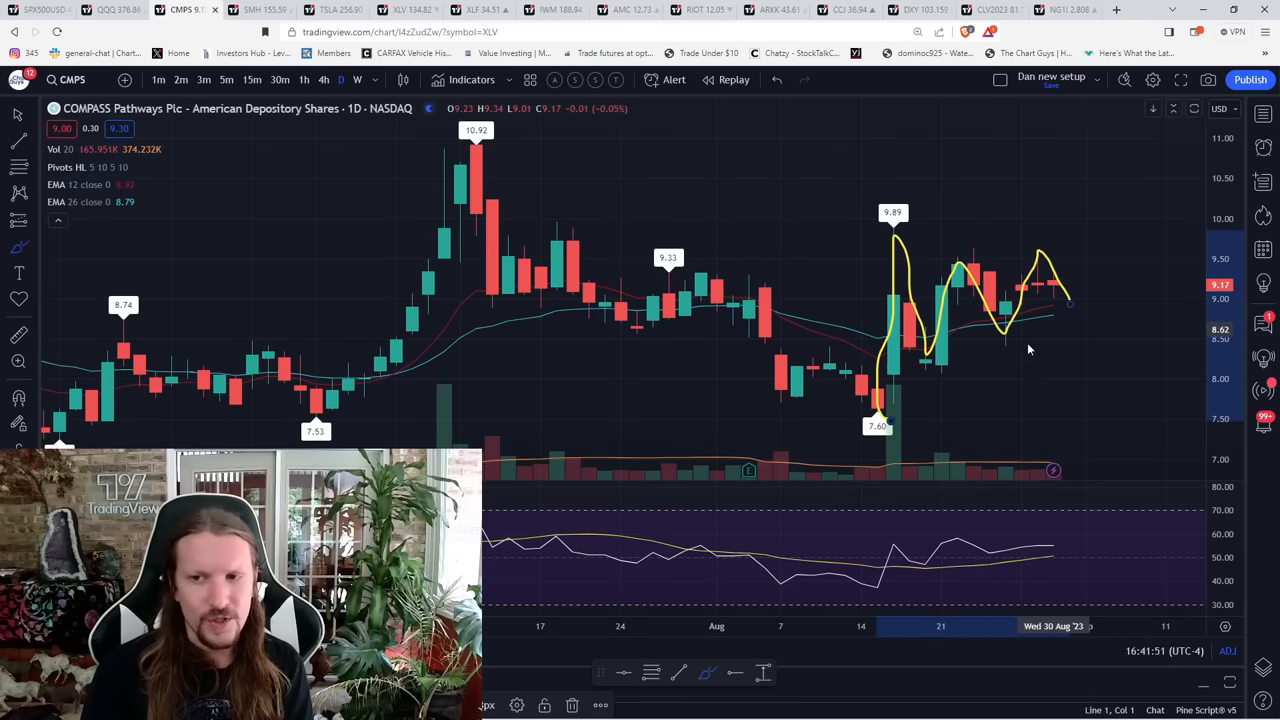
{"action": "scroll", "coordinate": [1002, 362], "scroll_direction": "up", "scroll_amount": 3}
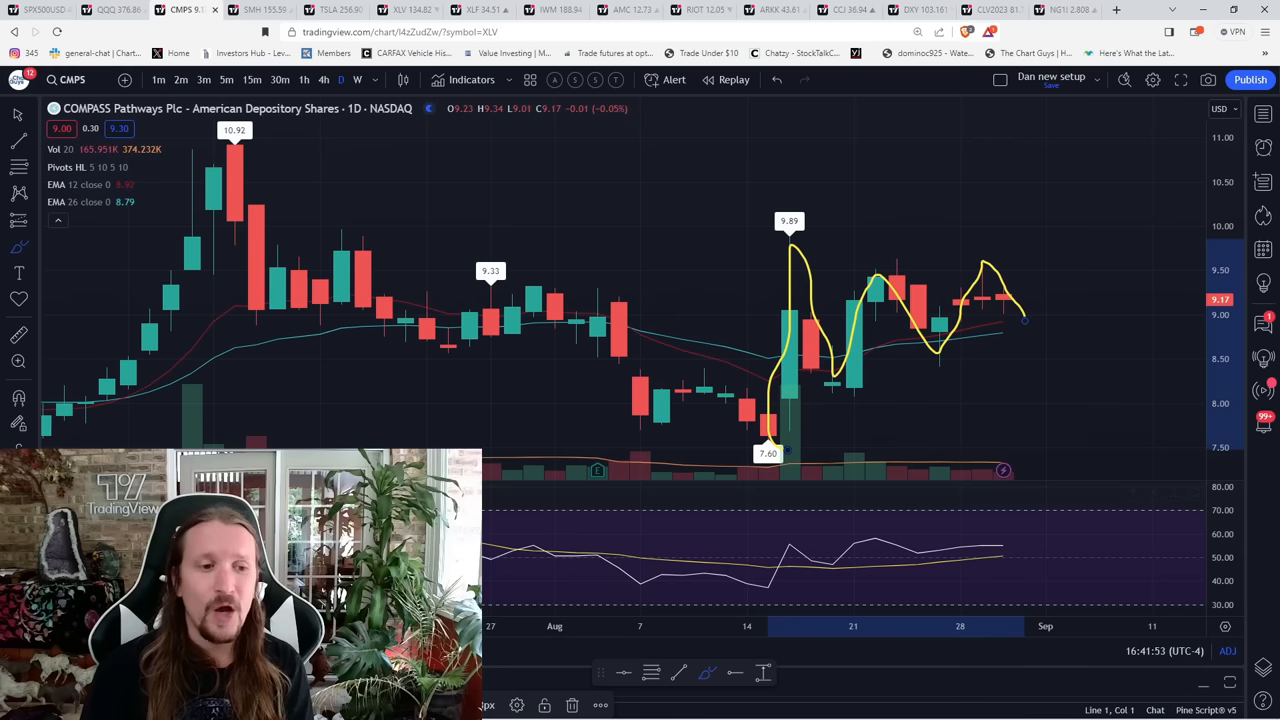
{"action": "key", "text": "ctrl+z"}
- Check CMPS weekly then daily again and move on to the SMH chart
{"action": "left_click", "coordinate": [357, 80]}
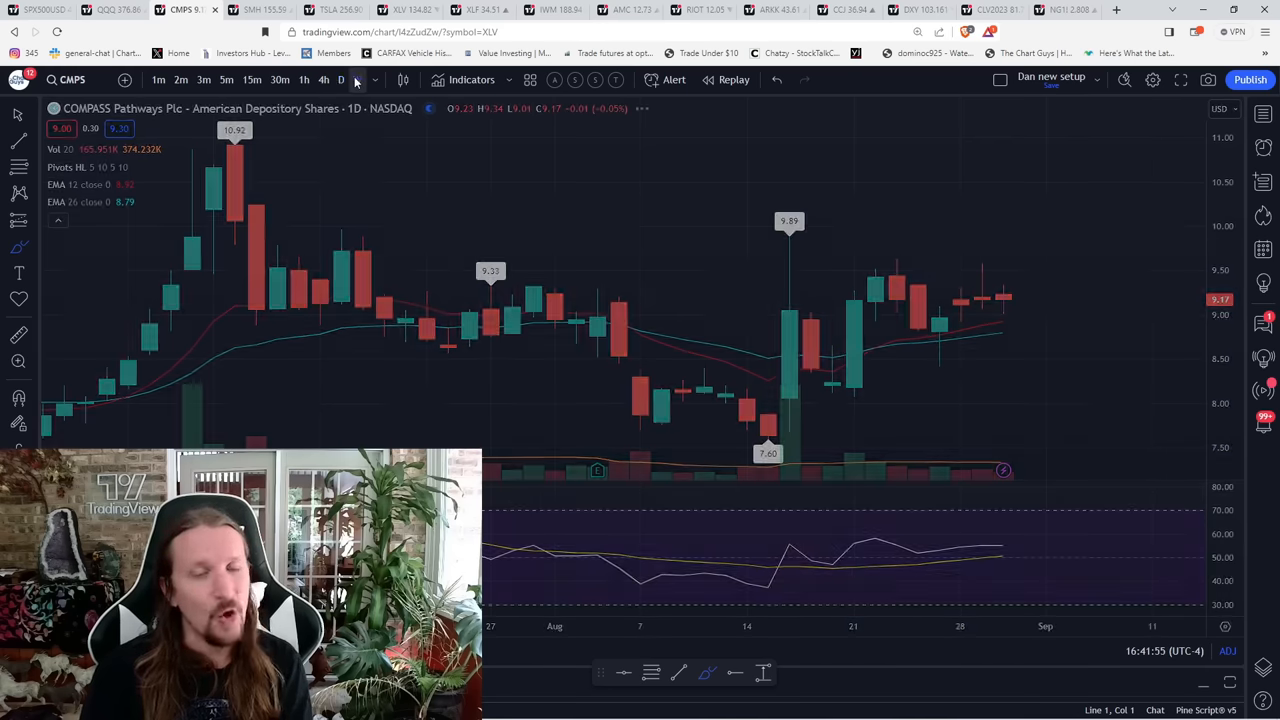
{"action": "scroll", "coordinate": [576, 337], "scroll_direction": "down", "scroll_amount": 3}
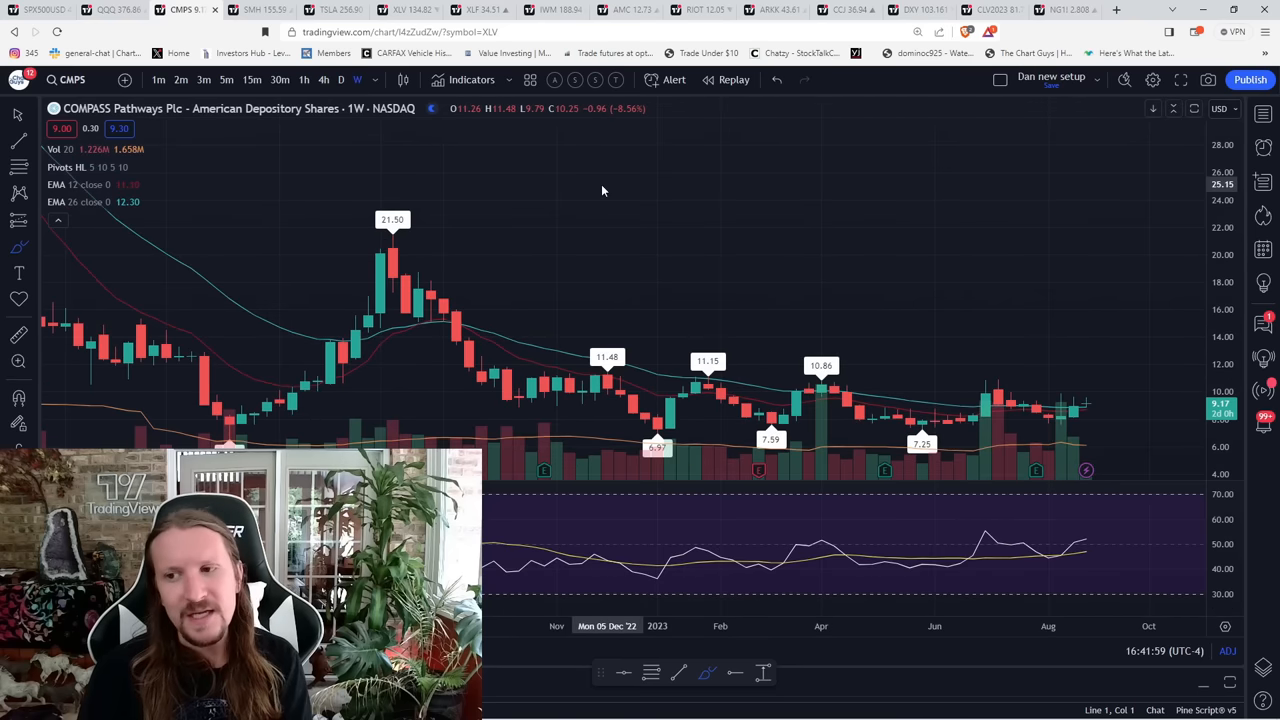
{"action": "left_click", "coordinate": [340, 79]}
{"action": "key", "text": "ctrl+Tab"}
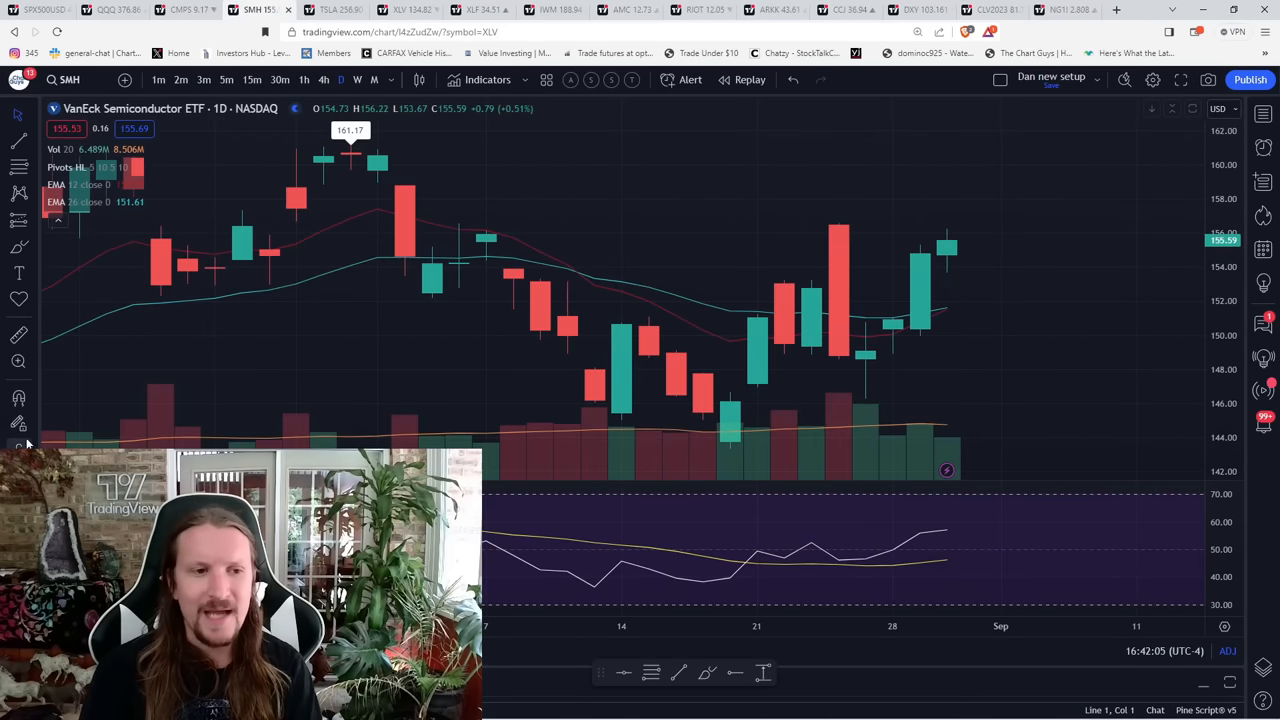
- Add a horizontal level at the tall red candle's top, view SMH hourly, then daily
{"action": "key", "text": "alt+h"}
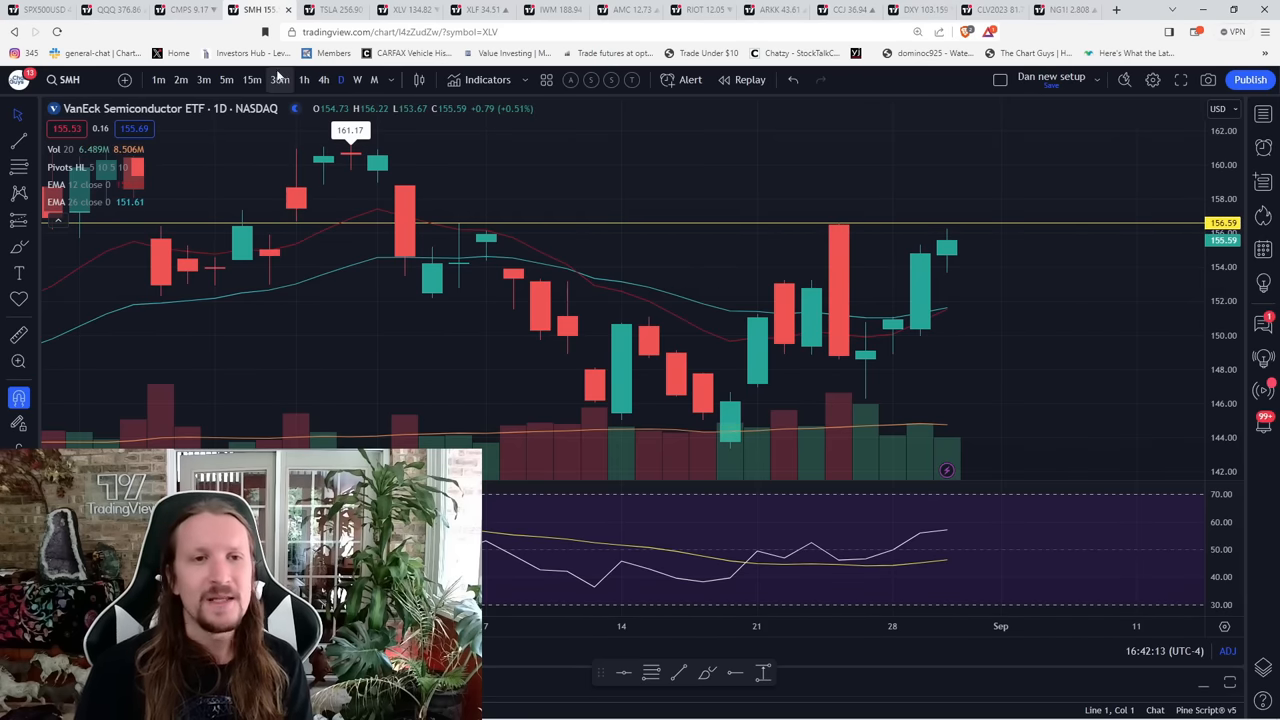
{"action": "left_click", "coordinate": [304, 80]}
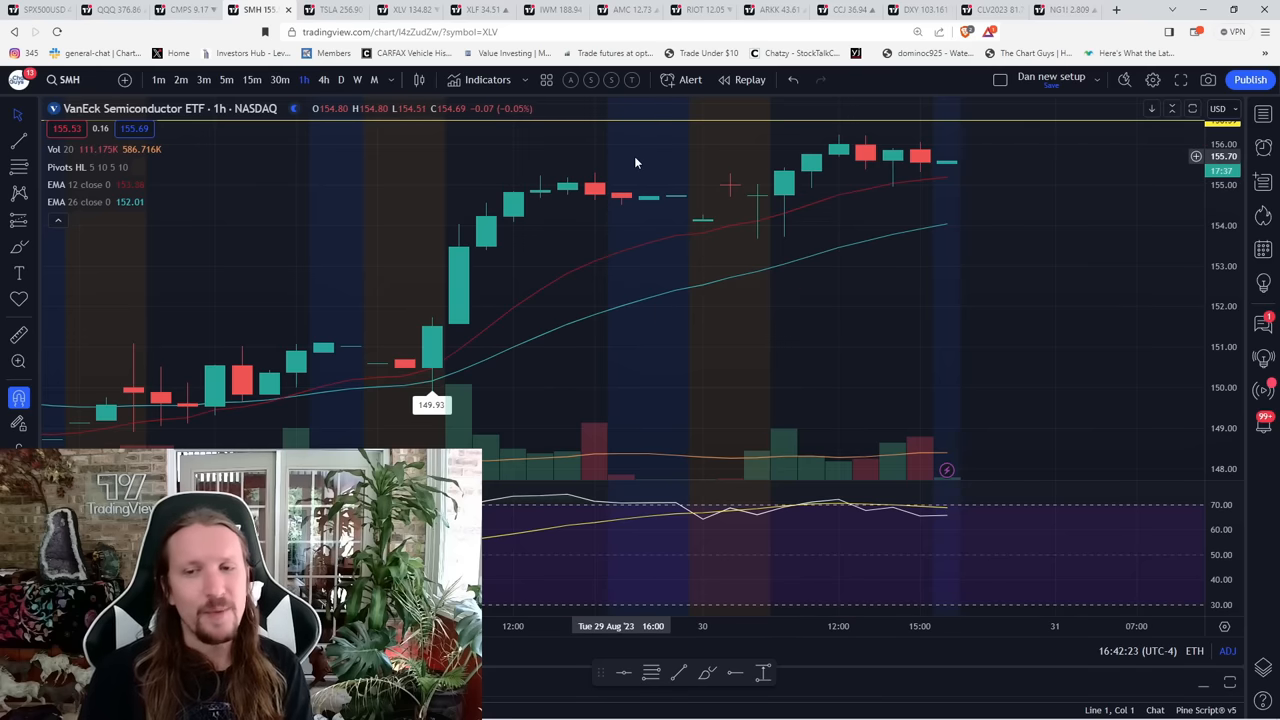
{"action": "left_click", "coordinate": [338, 80]}
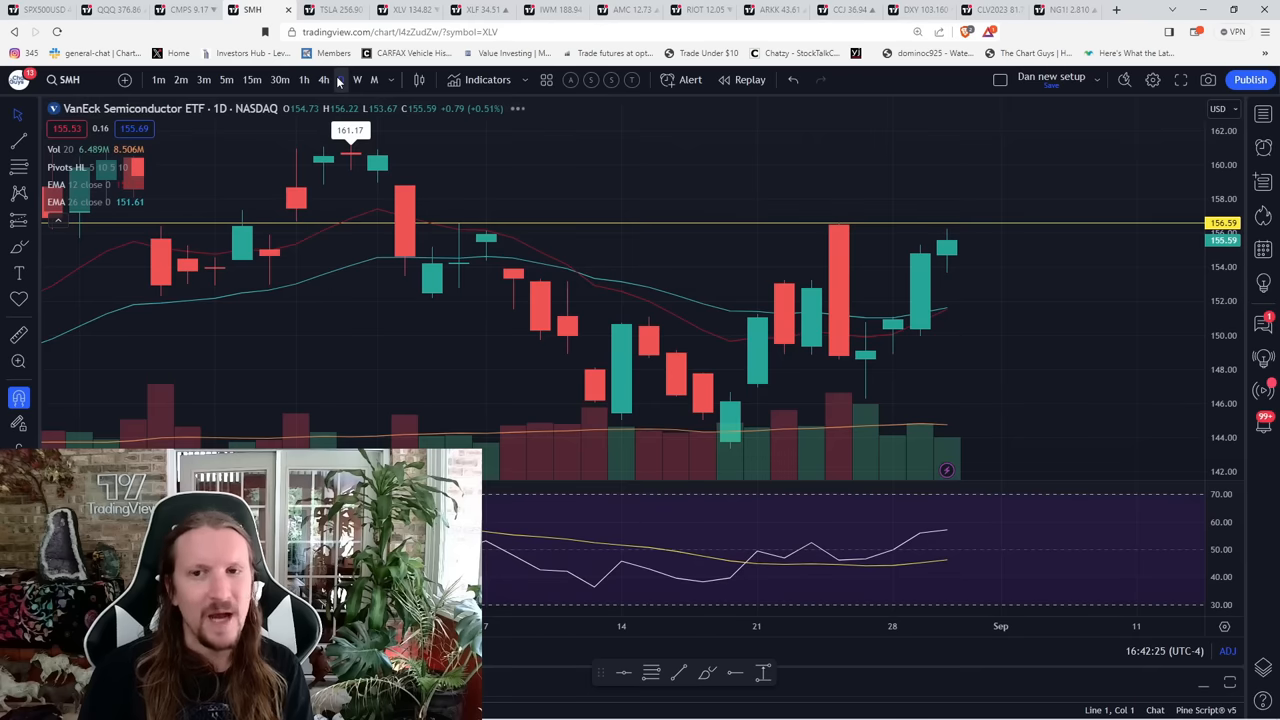
{"action": "type", "text": "NVDA"}
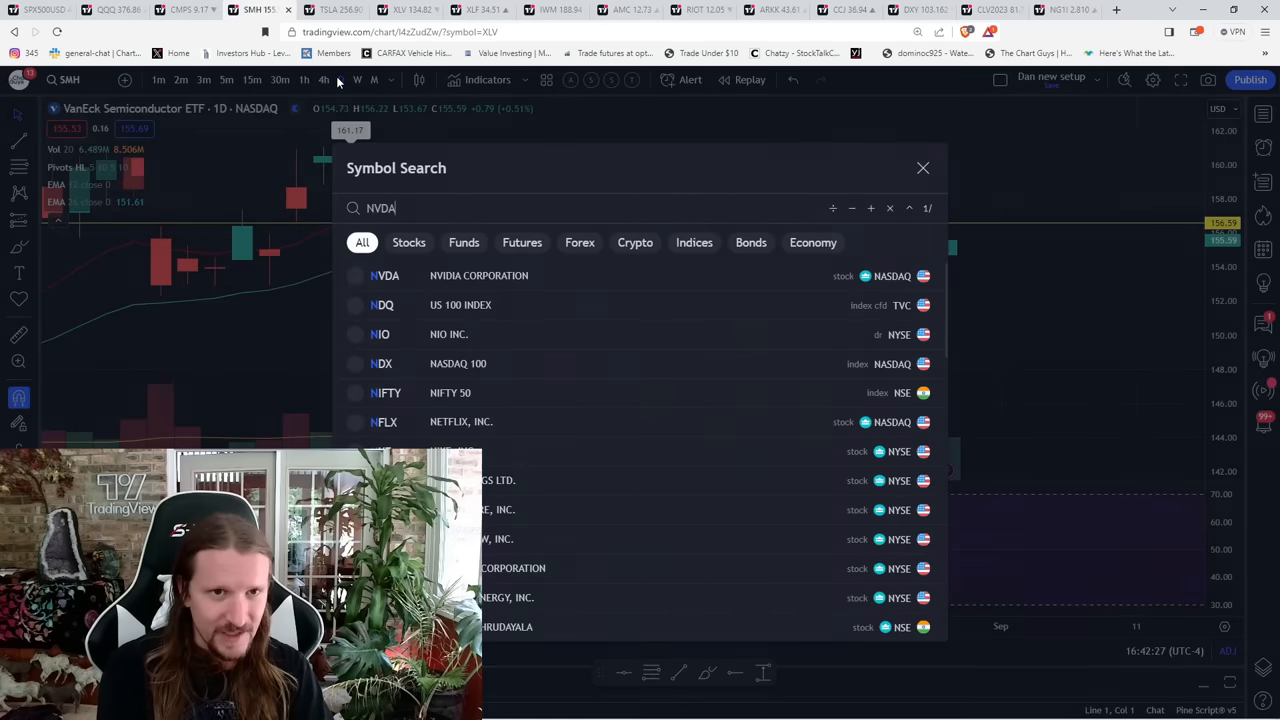
- Load the NVDA chart, glance at 2-minute candles and return to daily
{"action": "key", "text": "Return"}
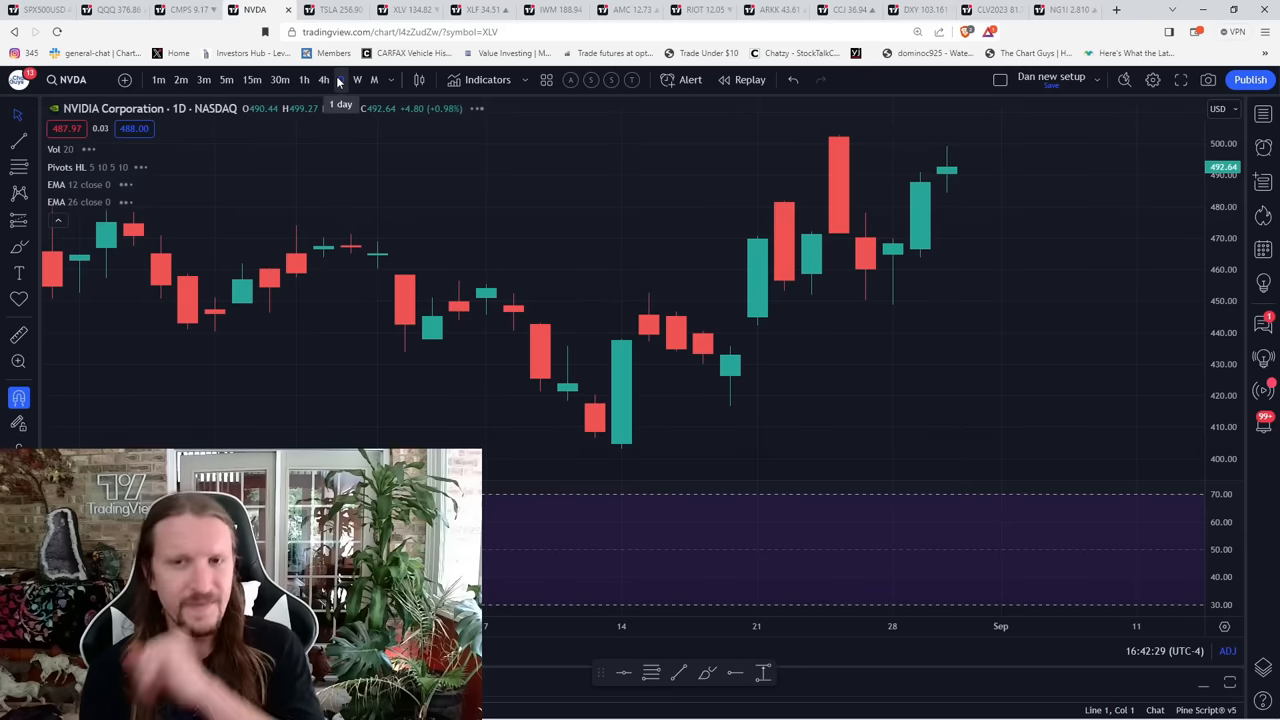
{"action": "left_click", "coordinate": [184, 84]}
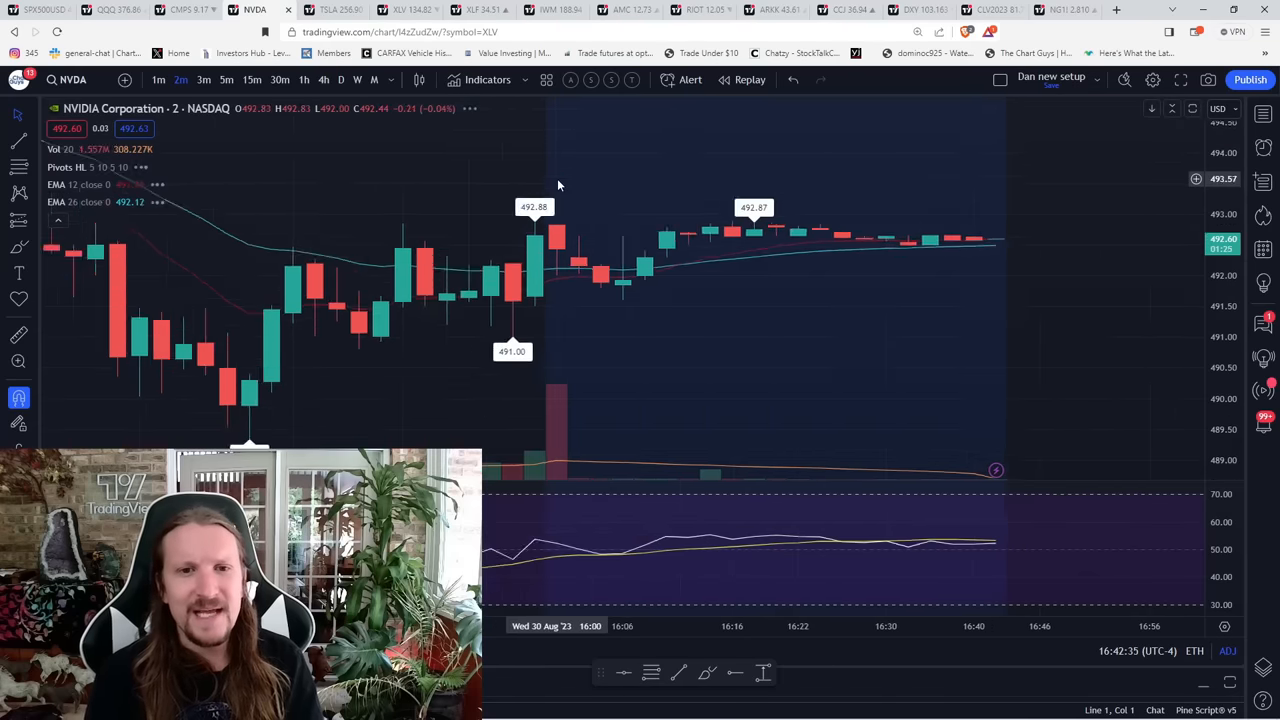
{"action": "scroll", "coordinate": [557, 180], "scroll_direction": "down", "scroll_amount": 2}
{"action": "scroll", "coordinate": [560, 188], "scroll_direction": "down", "scroll_amount": 2}
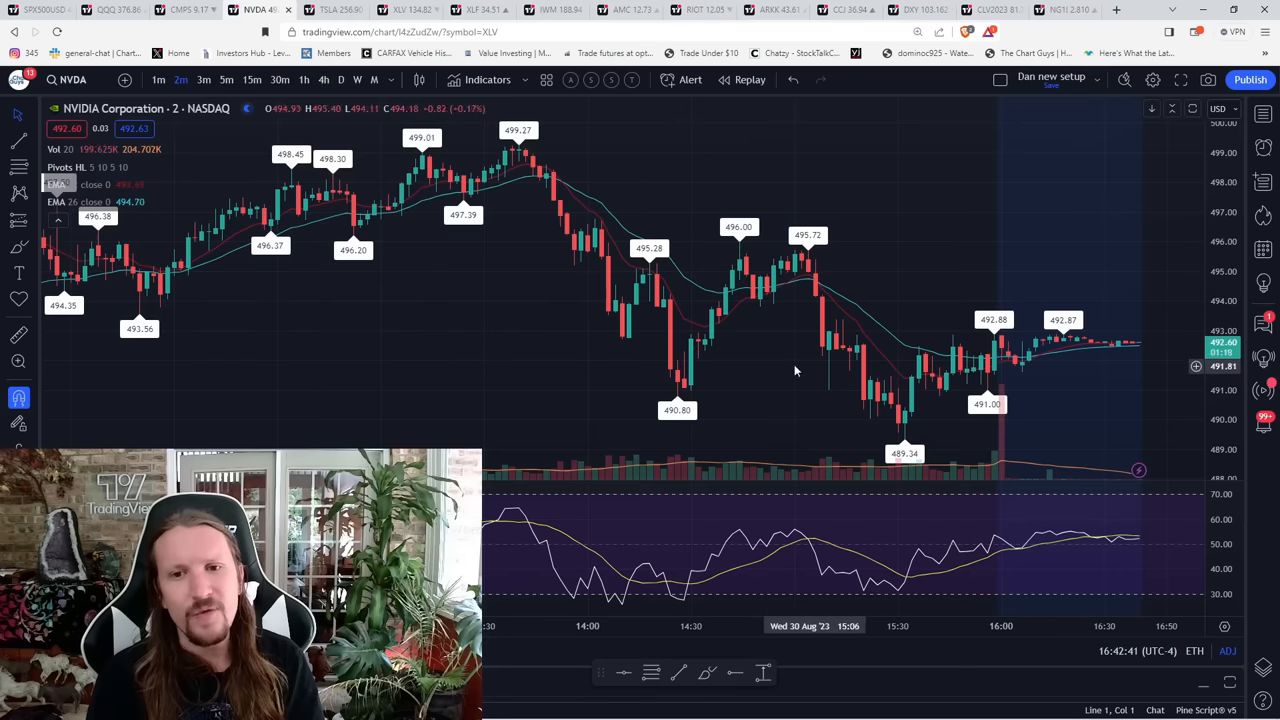
{"action": "left_click", "coordinate": [340, 79]}
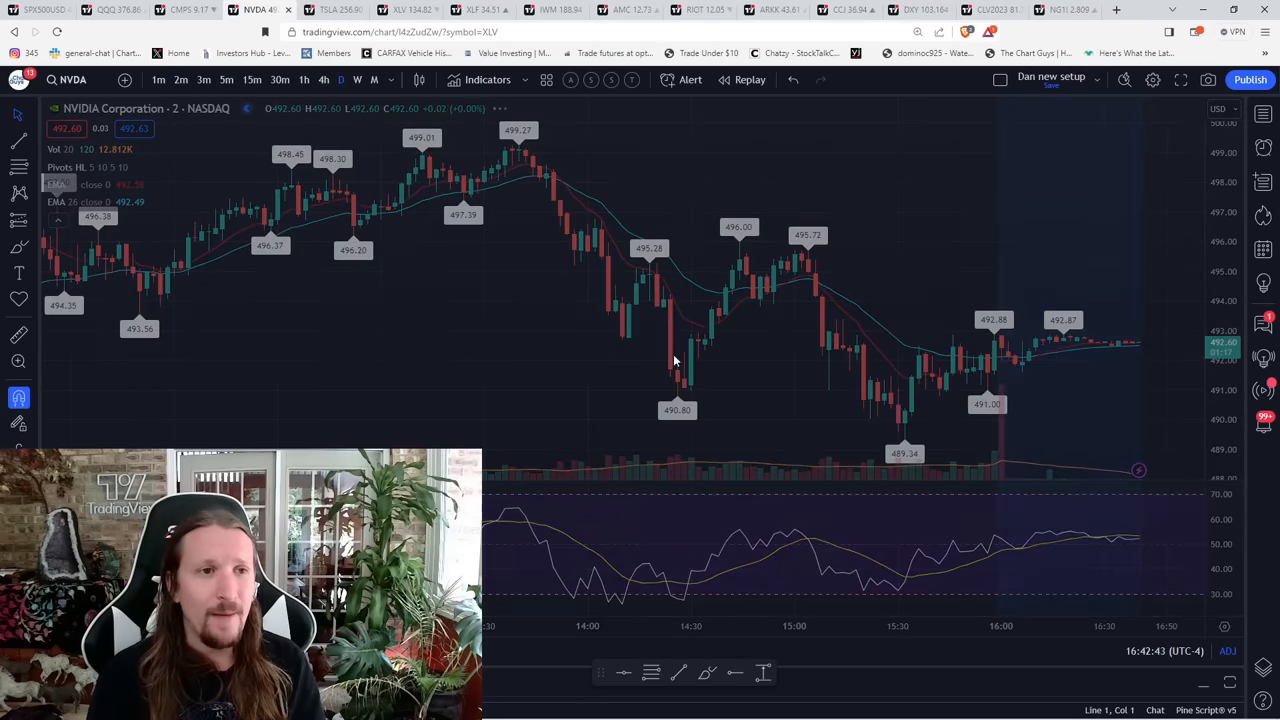
{"action": "scroll", "coordinate": [713, 379], "scroll_direction": "up", "scroll_amount": 2}
{"action": "scroll", "coordinate": [713, 379], "scroll_direction": "up", "scroll_amount": 2}
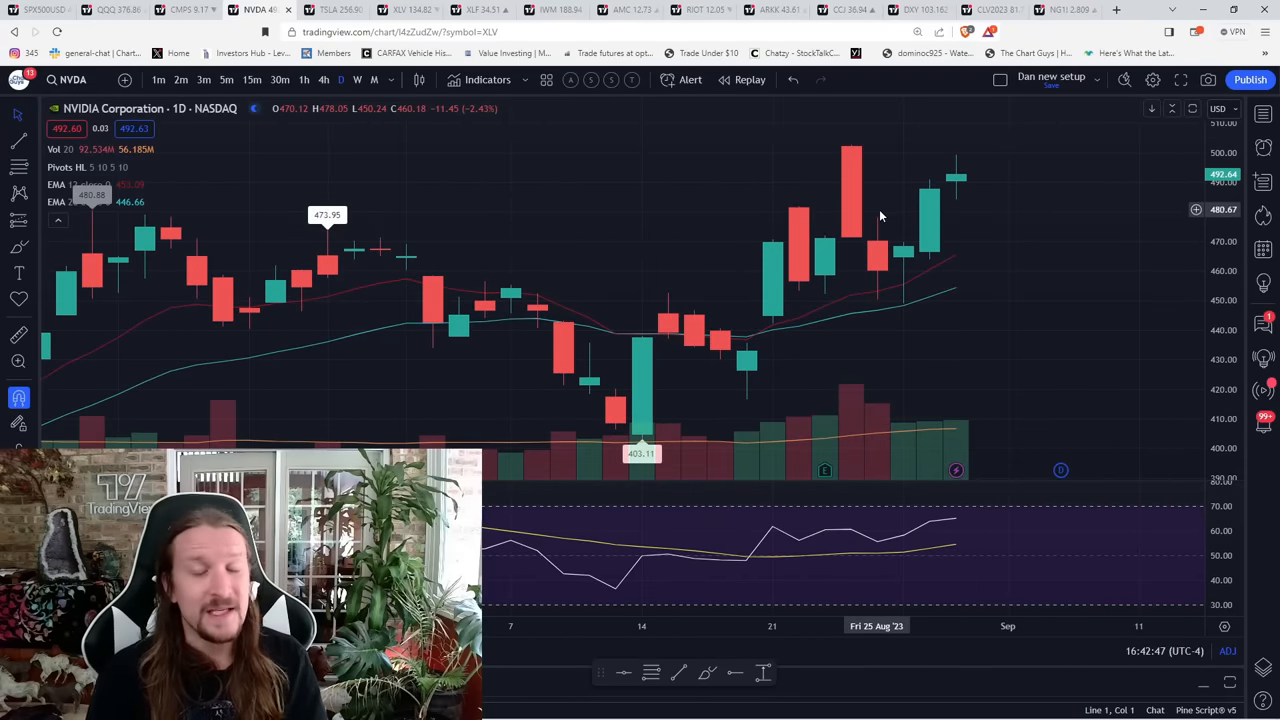
- Sketch yellow lines at the tall red candle's top, under and above recent candles and a path down, then delete them all
{"action": "left_click", "coordinate": [18, 247]}
{"action": "left_click_drag", "start_coordinate": [829, 221], "coordinate": [875, 144]}
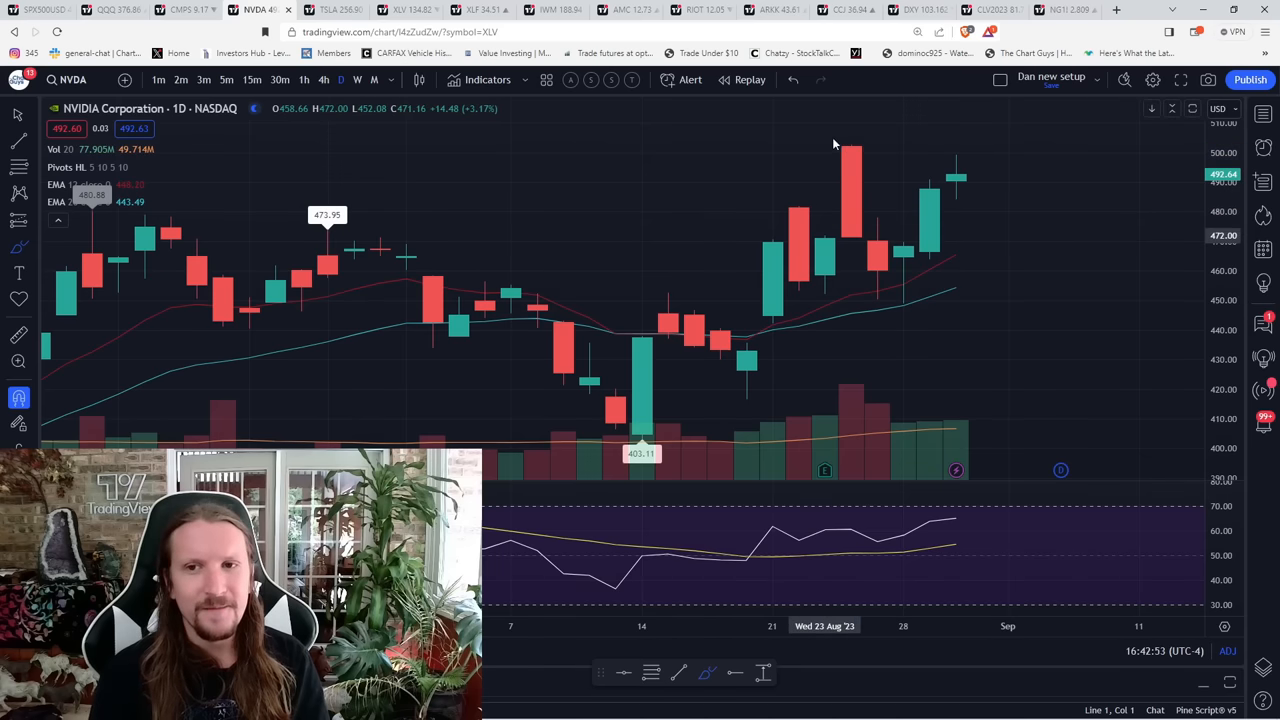
{"action": "mouse_move", "coordinate": [18, 398]}
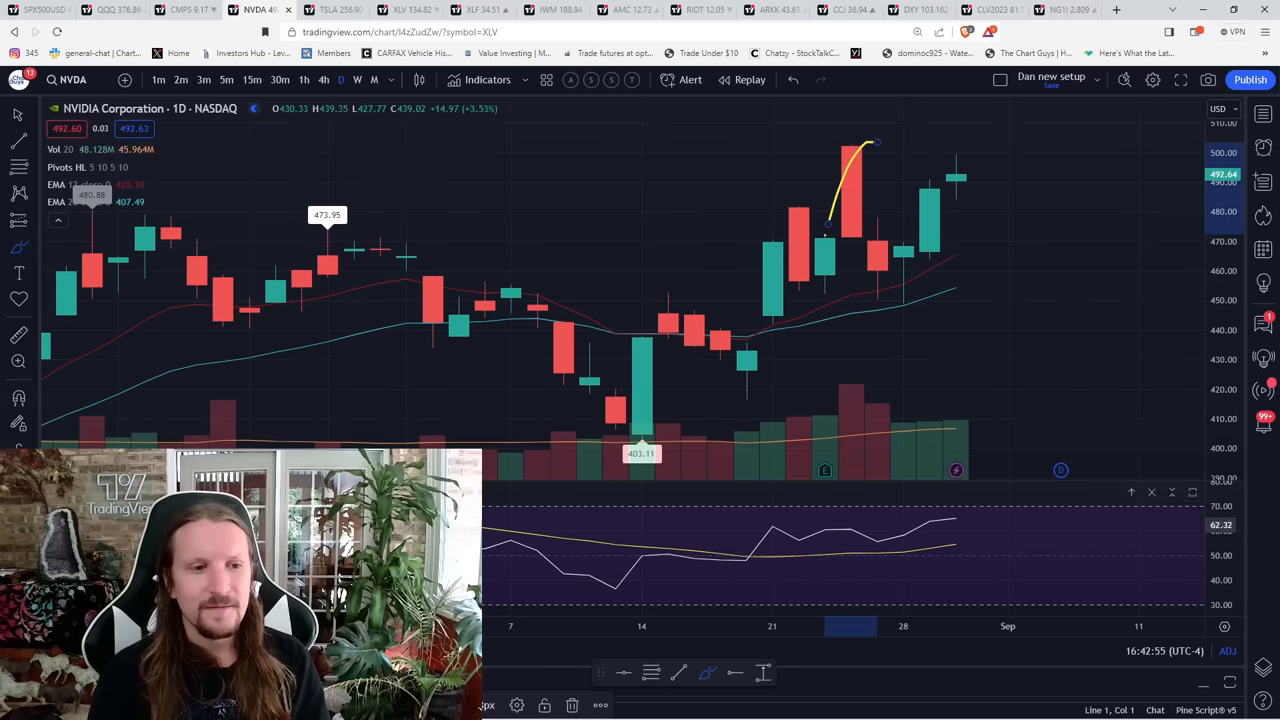
{"action": "key", "text": "ctrl+z"}
{"action": "left_click_drag", "start_coordinate": [829, 144], "coordinate": [878, 144]}
{"action": "left_click_drag", "start_coordinate": [853, 301], "coordinate": [930, 301]}
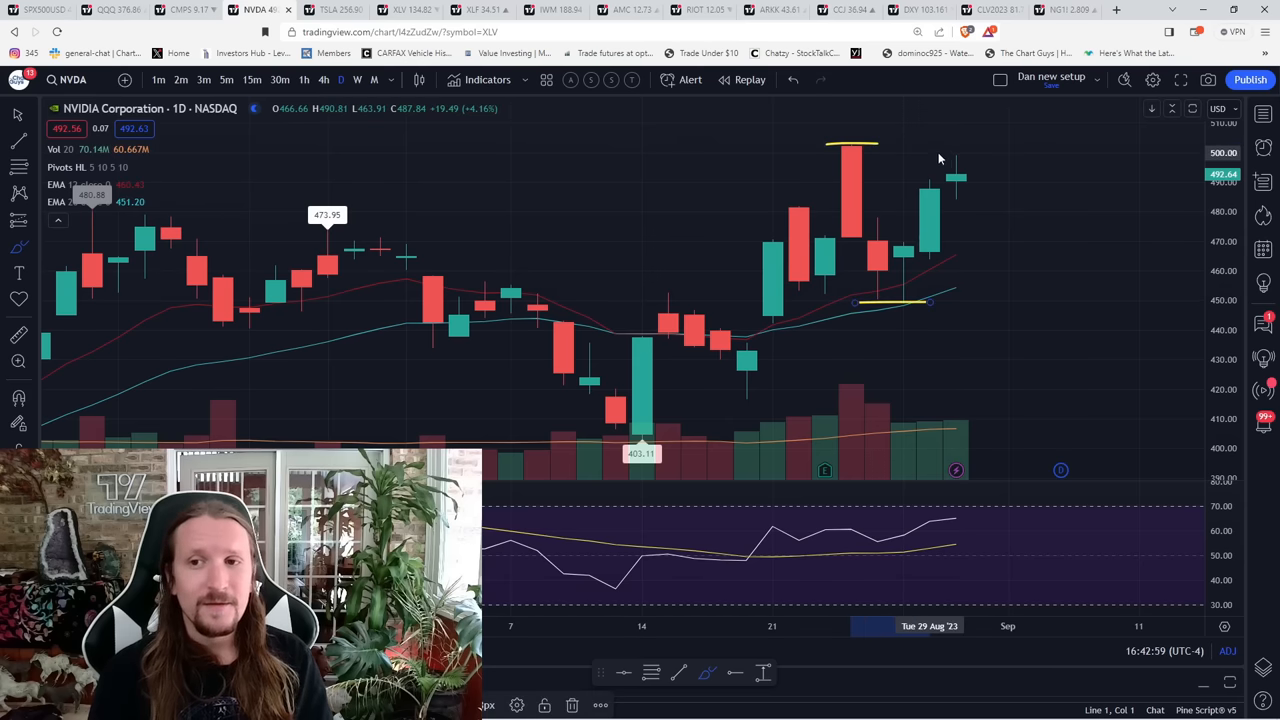
{"action": "left_click_drag", "start_coordinate": [932, 152], "coordinate": [982, 152]}
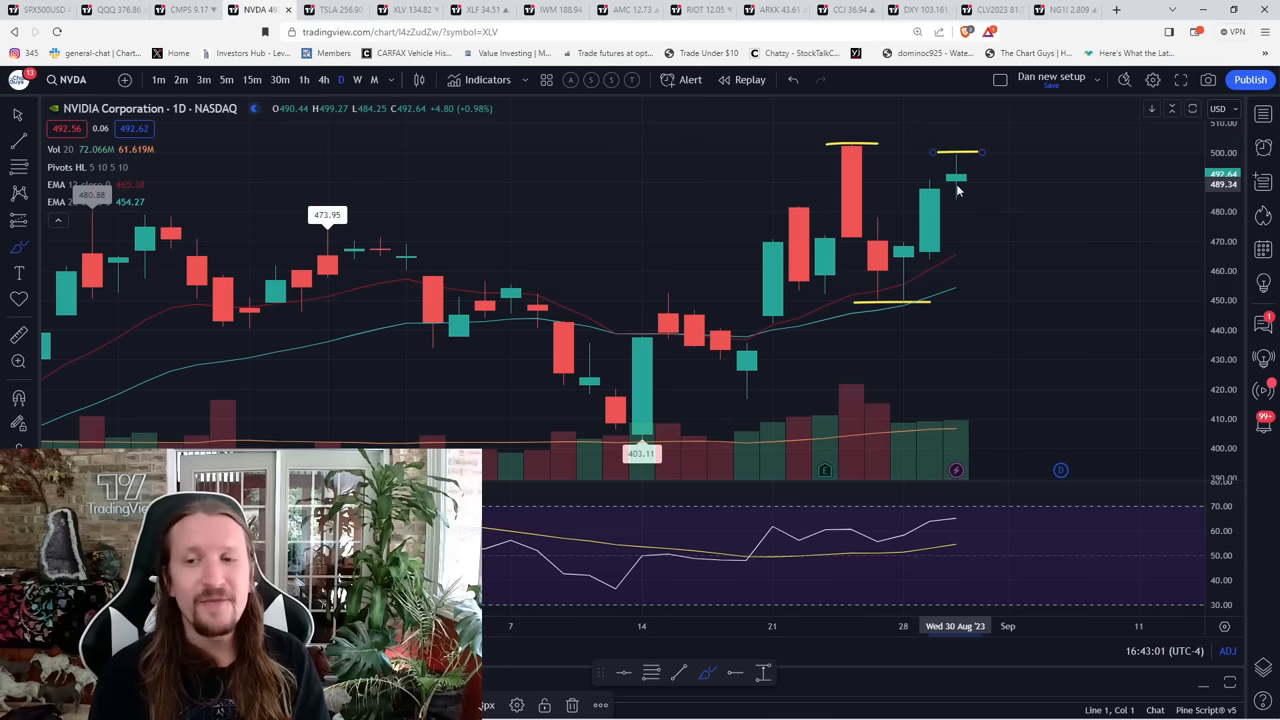
{"action": "mouse_move", "coordinate": [828, 146]}
{"action": "left_mouse_down"}
{"action": "mouse_move", "coordinate": [940, 170]}
{"action": "mouse_move", "coordinate": [1030, 238]}
{"action": "left_mouse_up"}
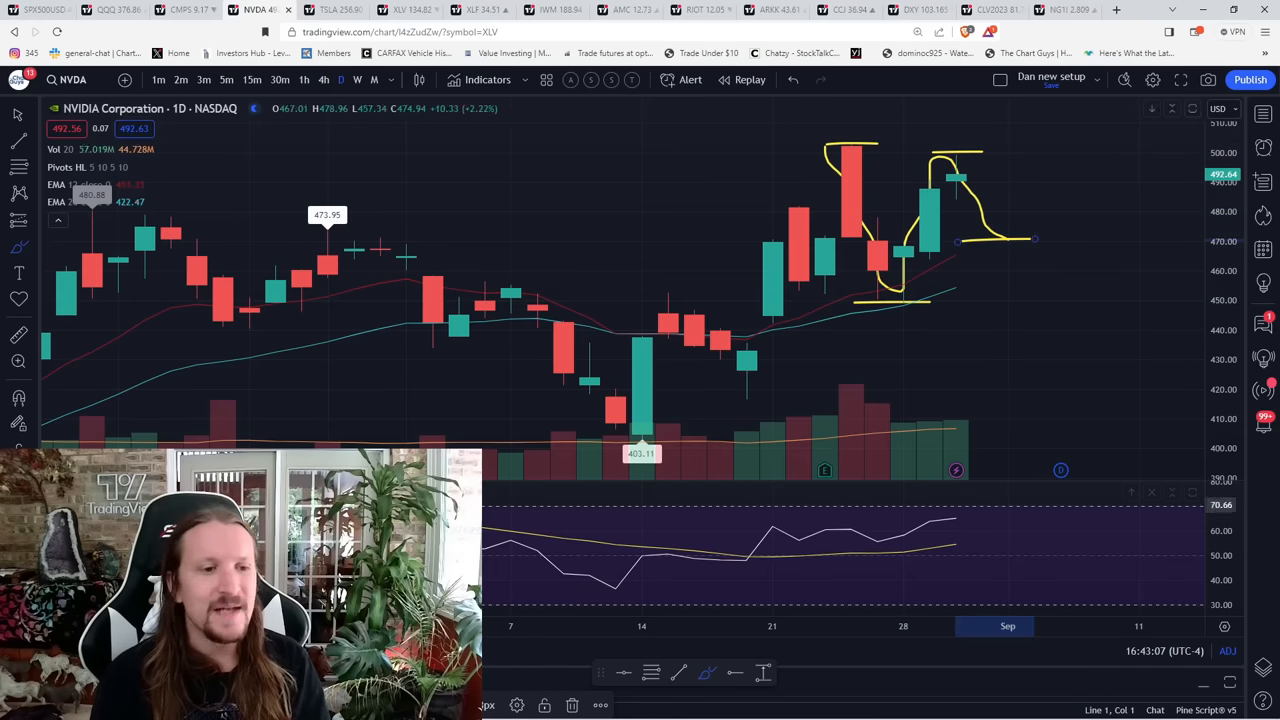
{"action": "key", "text": "Delete"}
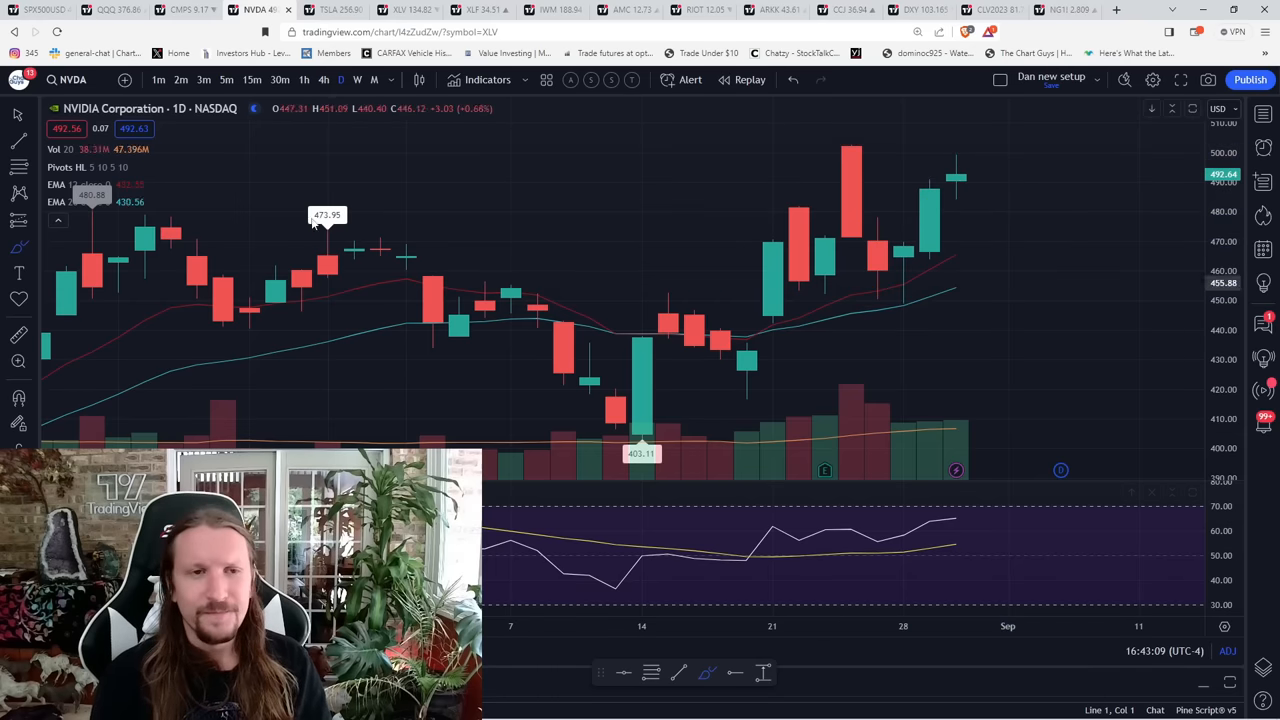
- Check NVDA on hourly and weekly candles, returning to daily each time
{"action": "left_click", "coordinate": [303, 80]}
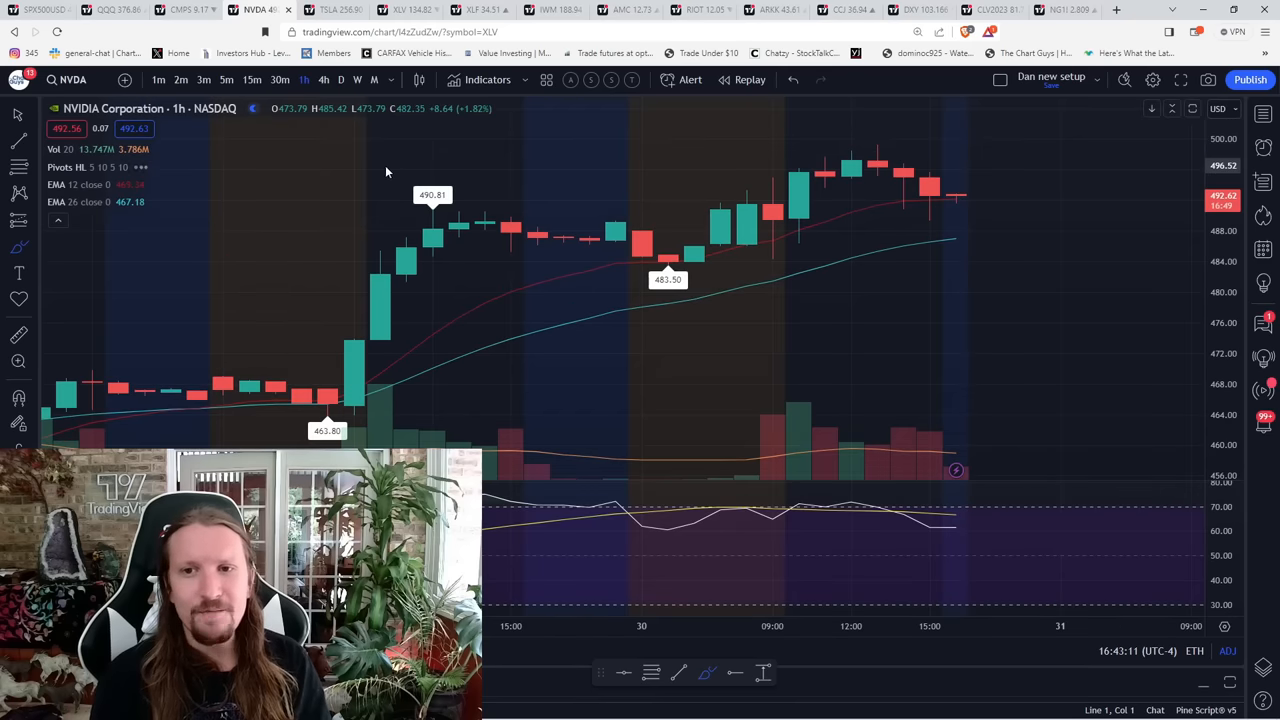
{"action": "left_click", "coordinate": [341, 80]}
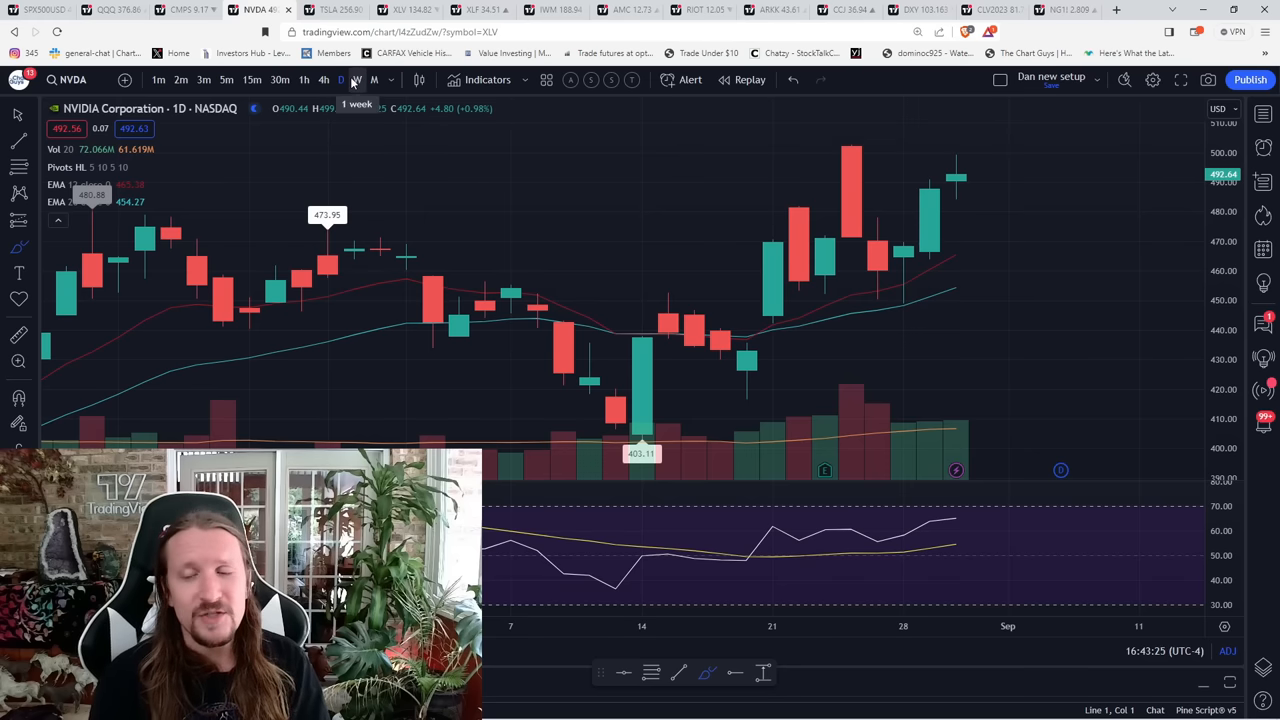
{"action": "left_click", "coordinate": [355, 80]}
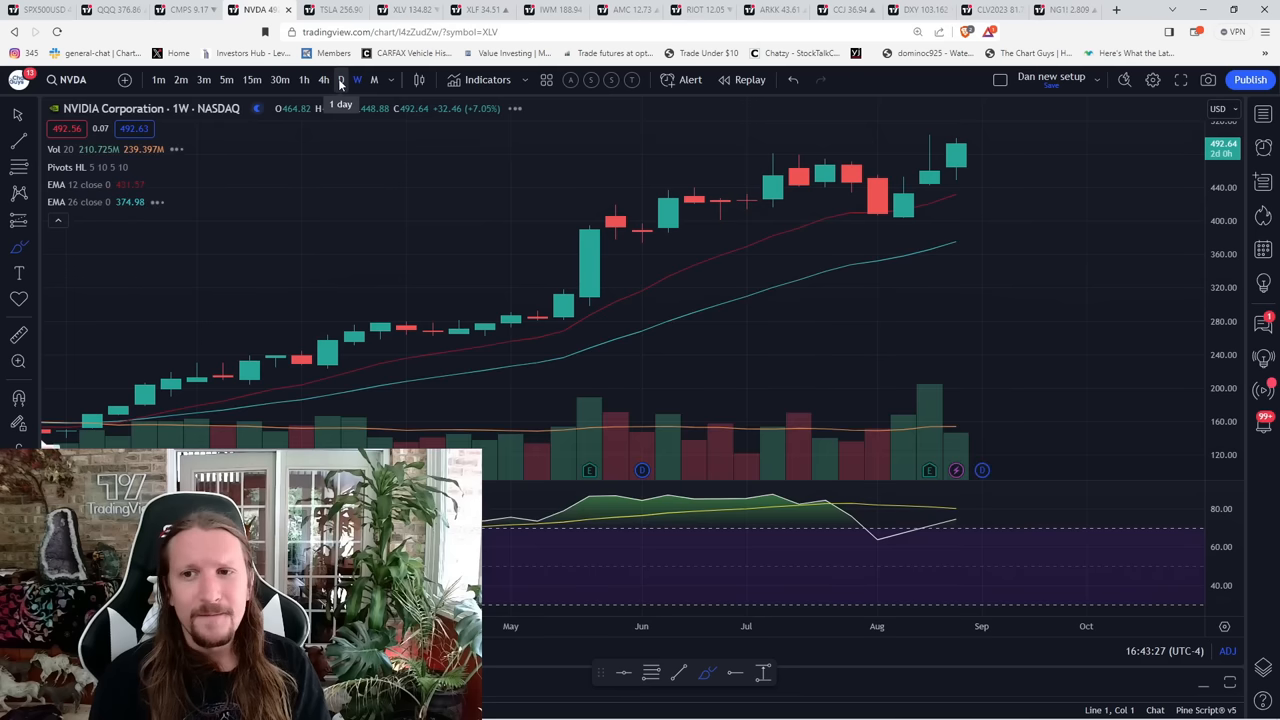
{"action": "left_click", "coordinate": [341, 80]}
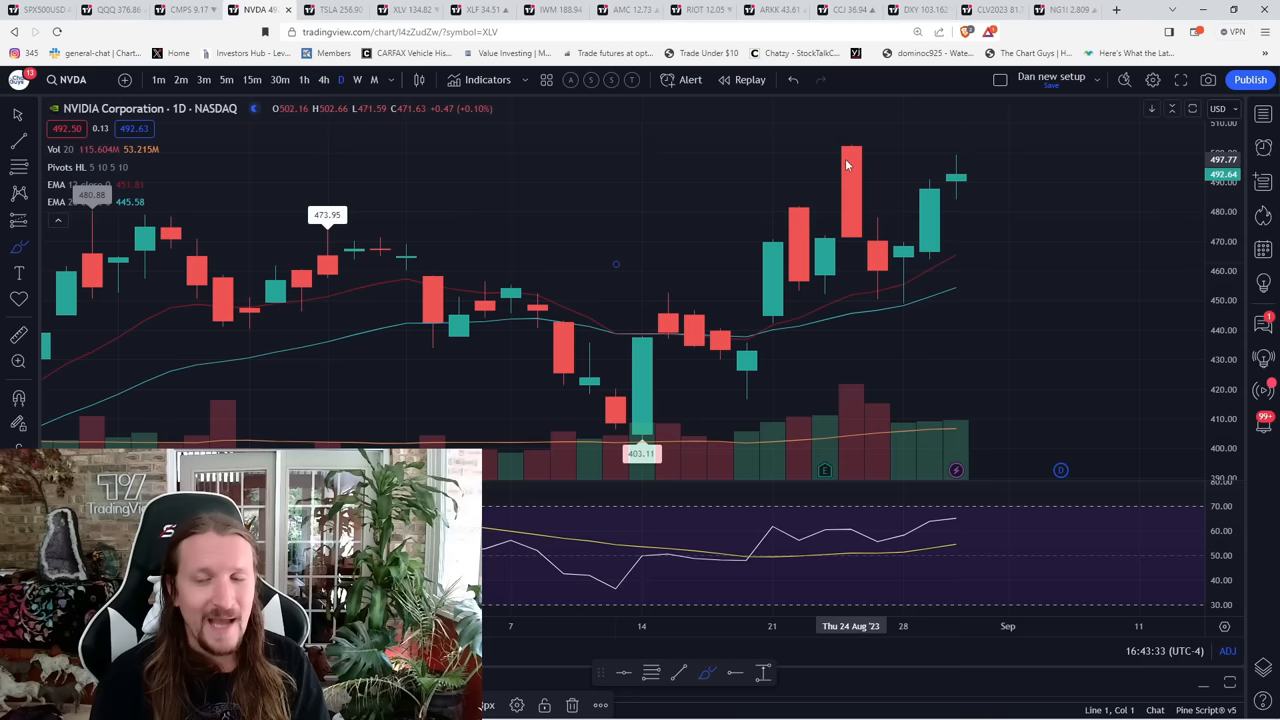
{"action": "type", "text": "AAPL"}
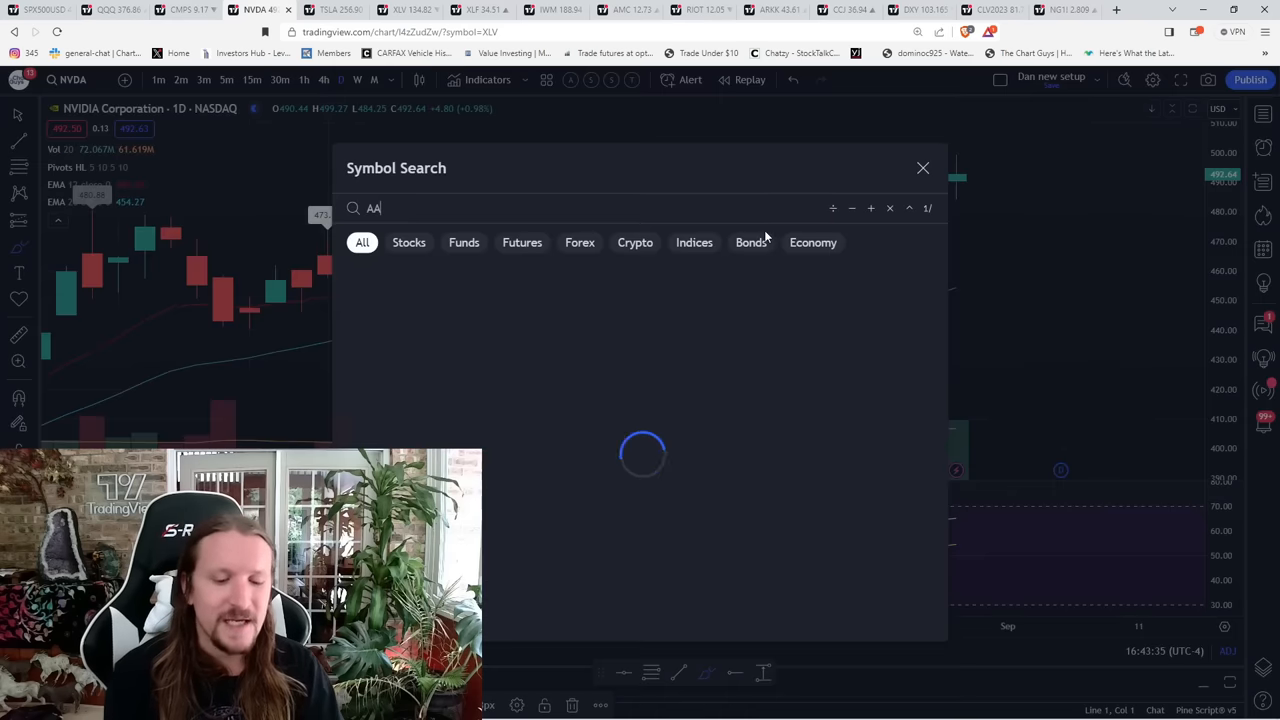
- Load AAPL and sketch in yellow a circle on the June candle, the late-August rebound and the August drop
{"action": "key", "text": "Return"}
{"action": "scroll", "coordinate": [557, 307], "scroll_direction": "down", "scroll_amount": 2}
{"action": "scroll", "coordinate": [548, 315], "scroll_direction": "down", "scroll_amount": 3}
{"action": "scroll", "coordinate": [548, 315], "scroll_direction": "down", "scroll_amount": 1}
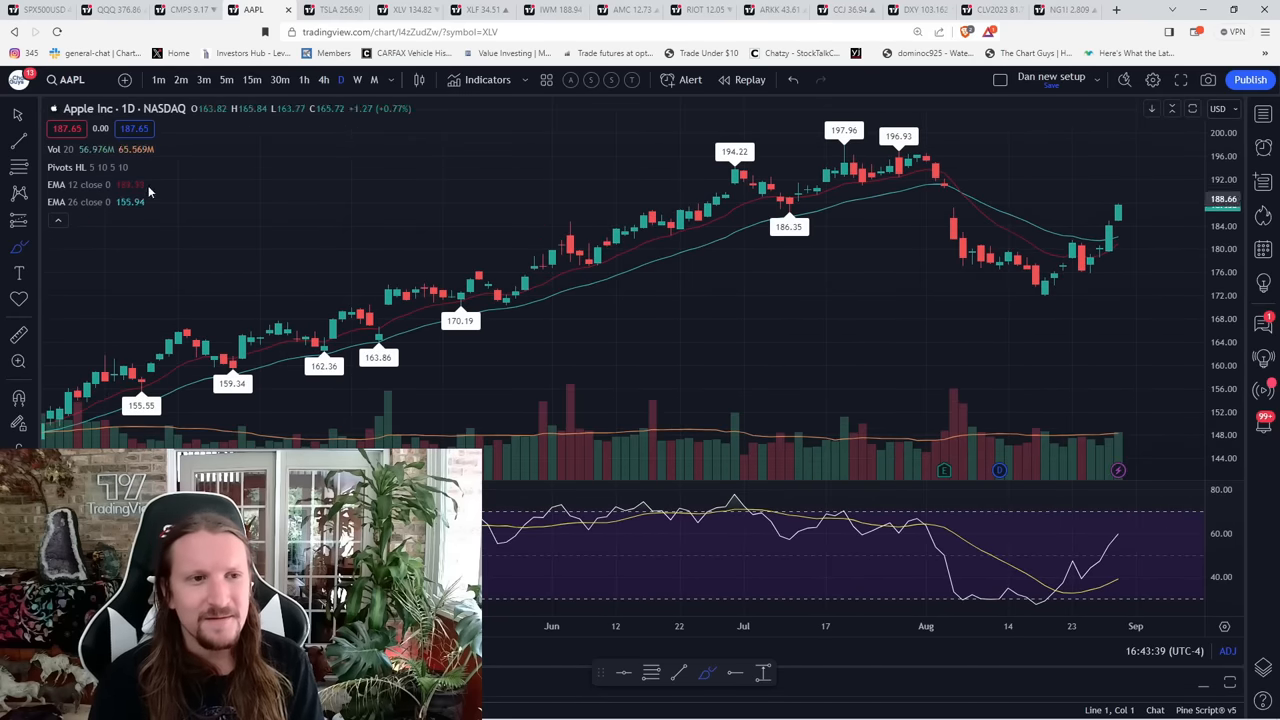
{"action": "left_click", "coordinate": [22, 252]}
{"action": "left_click", "coordinate": [60, 148]}
{"action": "mouse_move", "coordinate": [553, 218]}
{"action": "left_mouse_down"}
{"action": "mouse_move", "coordinate": [584, 258]}
{"action": "mouse_move", "coordinate": [666, 232]}
{"action": "mouse_move", "coordinate": [763, 175]}
{"action": "left_mouse_up"}
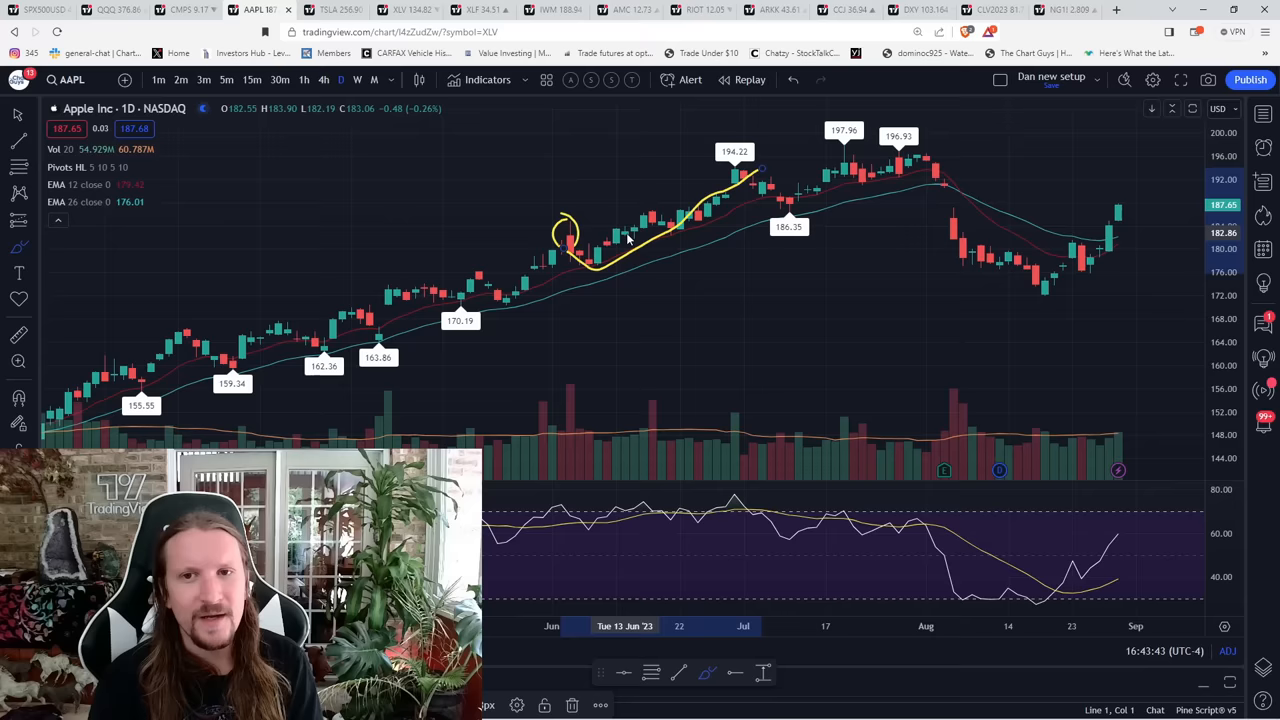
{"action": "scroll", "coordinate": [625, 232], "scroll_direction": "up", "scroll_amount": 2}
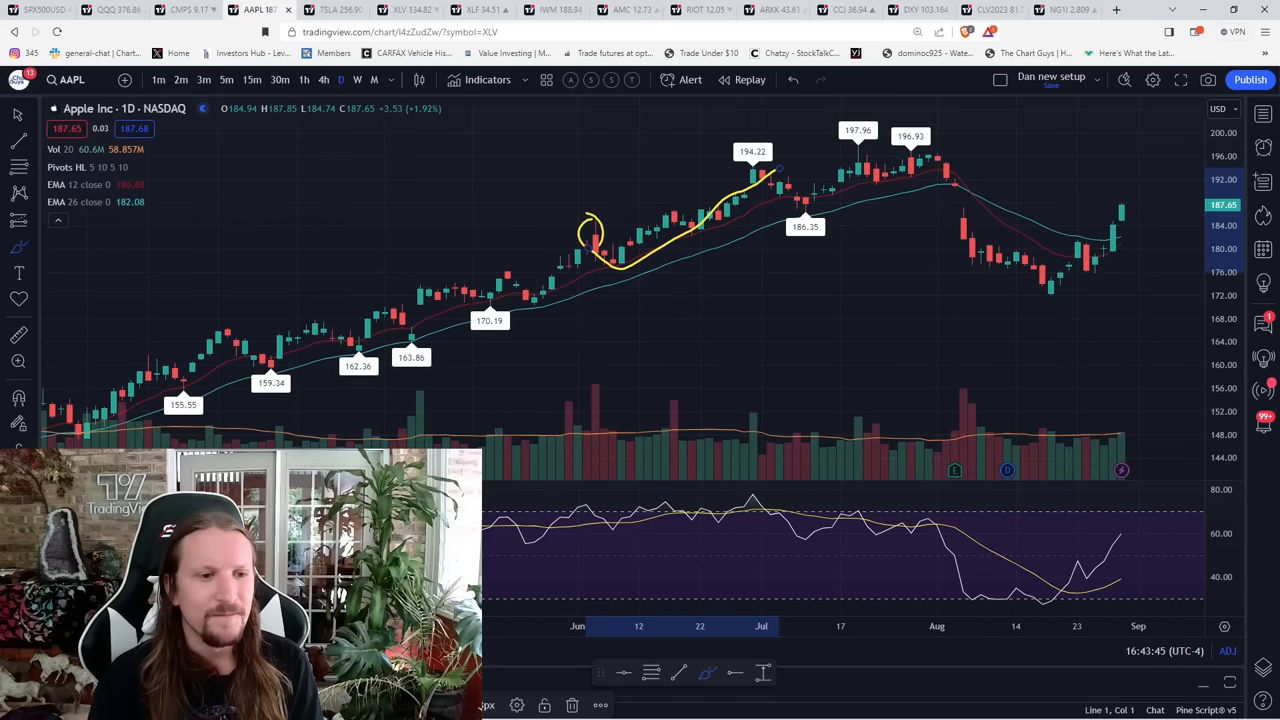
{"action": "scroll", "coordinate": [860, 250], "scroll_direction": "up", "scroll_amount": 2}
{"action": "mouse_move", "coordinate": [957, 388]}
{"action": "left_mouse_down"}
{"action": "mouse_move", "coordinate": [1007, 308]}
{"action": "mouse_move", "coordinate": [1022, 364]}
{"action": "mouse_move", "coordinate": [1056, 259]}
{"action": "left_mouse_up"}
{"action": "left_click_drag", "start_coordinate": [822, 222], "coordinate": [798, 228]}
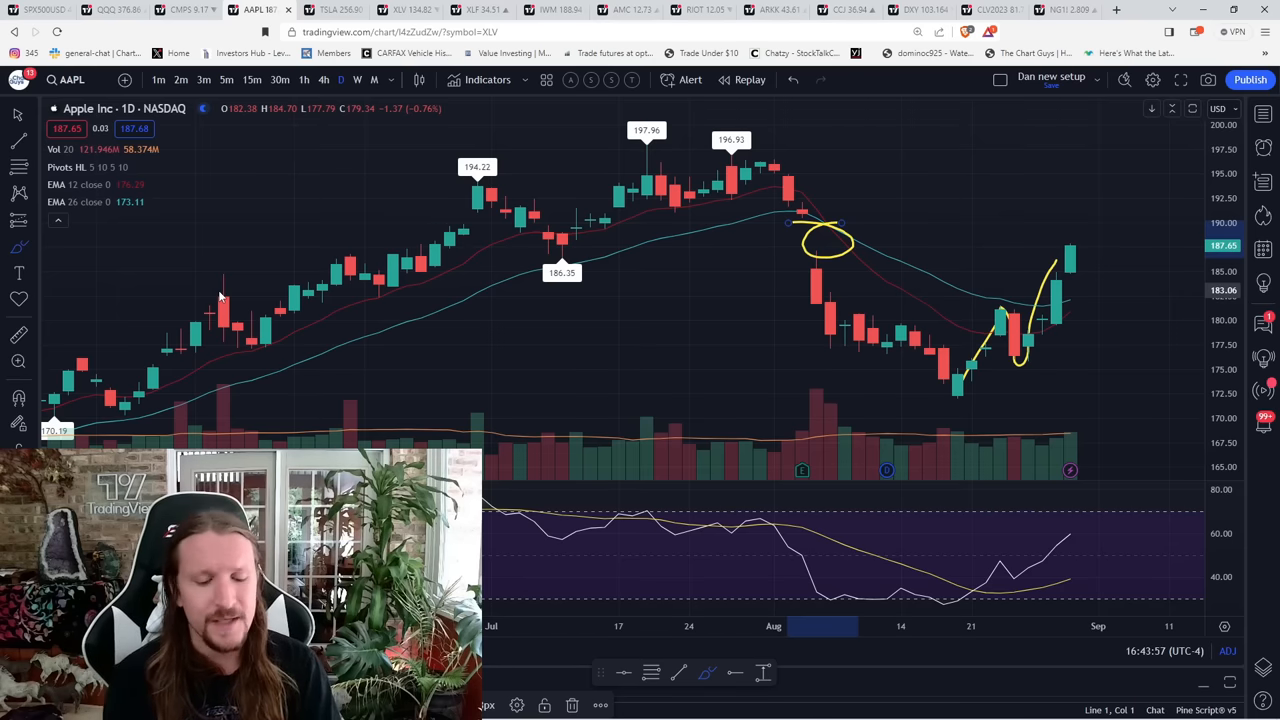
{"action": "type", "text": "msft"}
- Load the MSFT, AMZN and META daily charts in turn
{"action": "key", "text": "Return"}
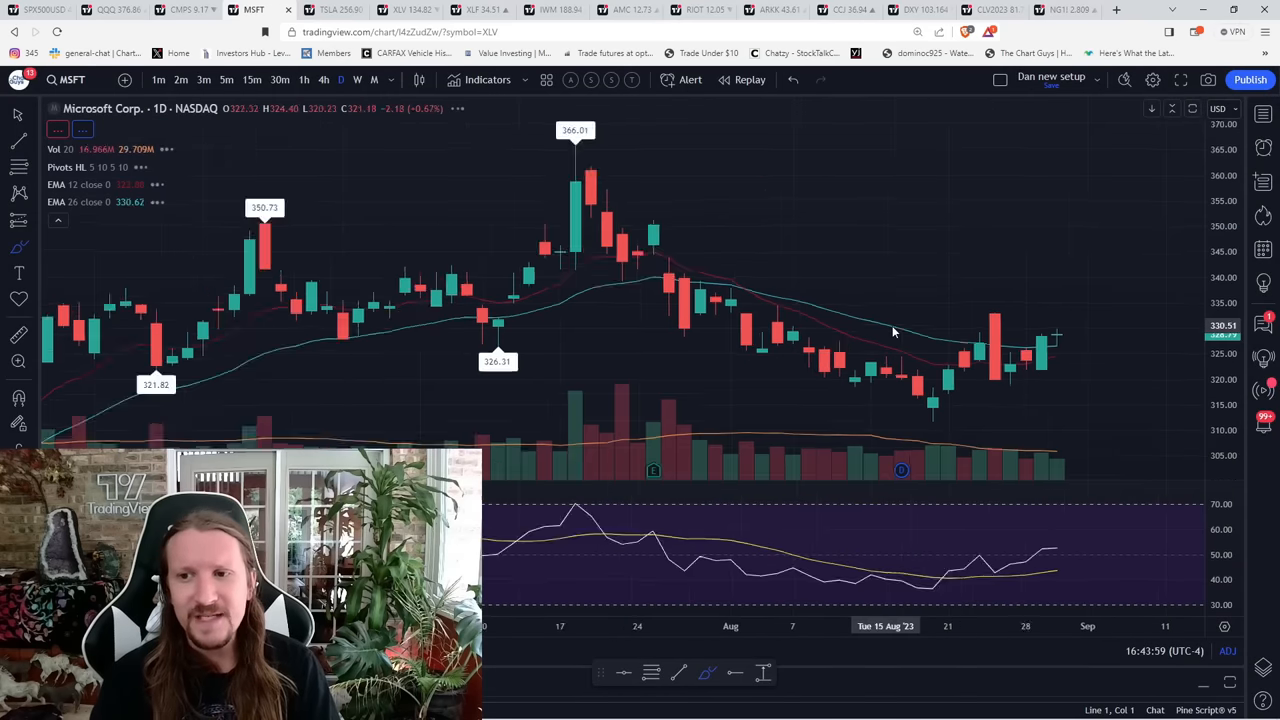
{"action": "type", "text": "amzn"}
{"action": "key", "text": "Return"}
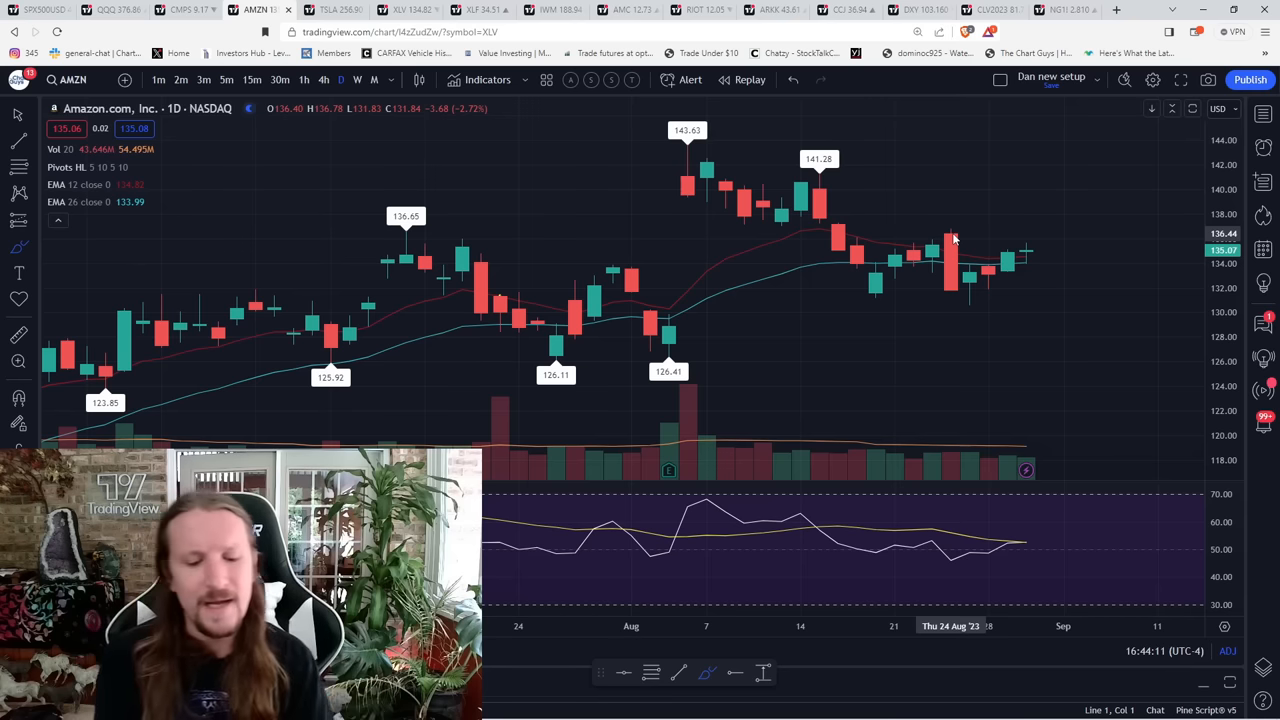
{"action": "type", "text": "META"}
{"action": "key", "text": "Return"}
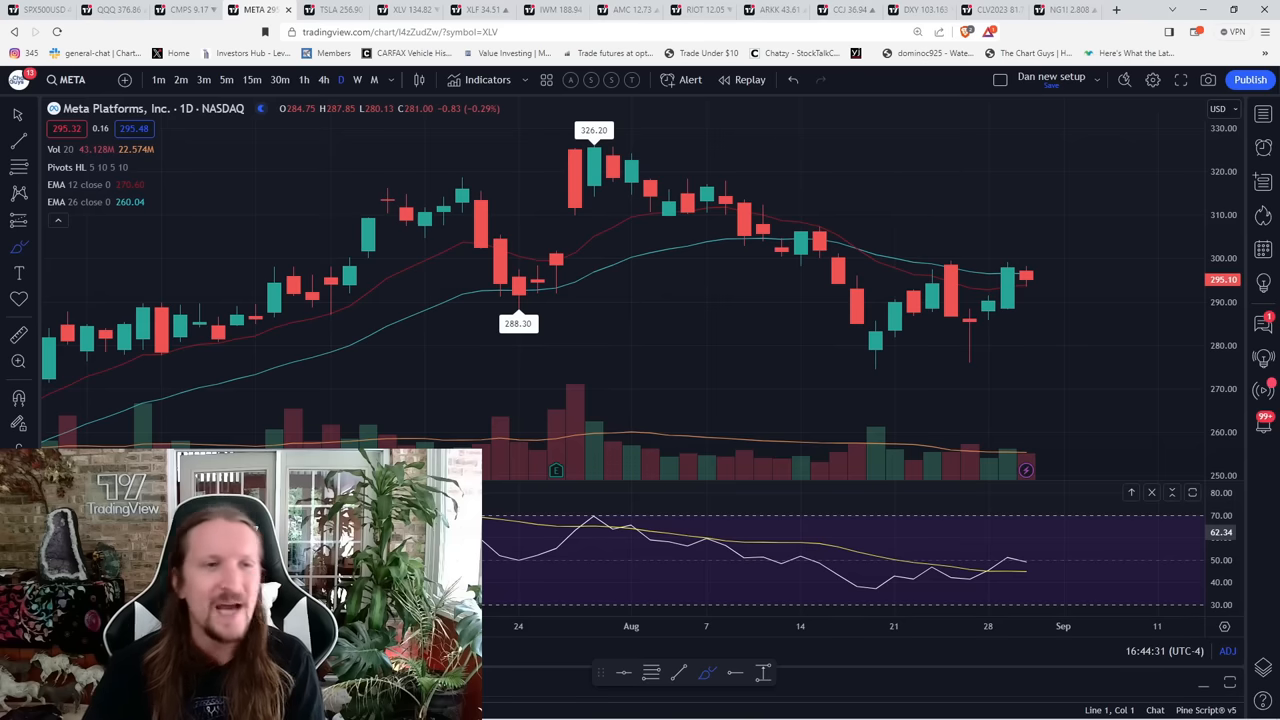
- Switch to the Tesla chart and view it on 5-minute, daily, hourly and back to daily candles
{"action": "left_click", "coordinate": [333, 9]}
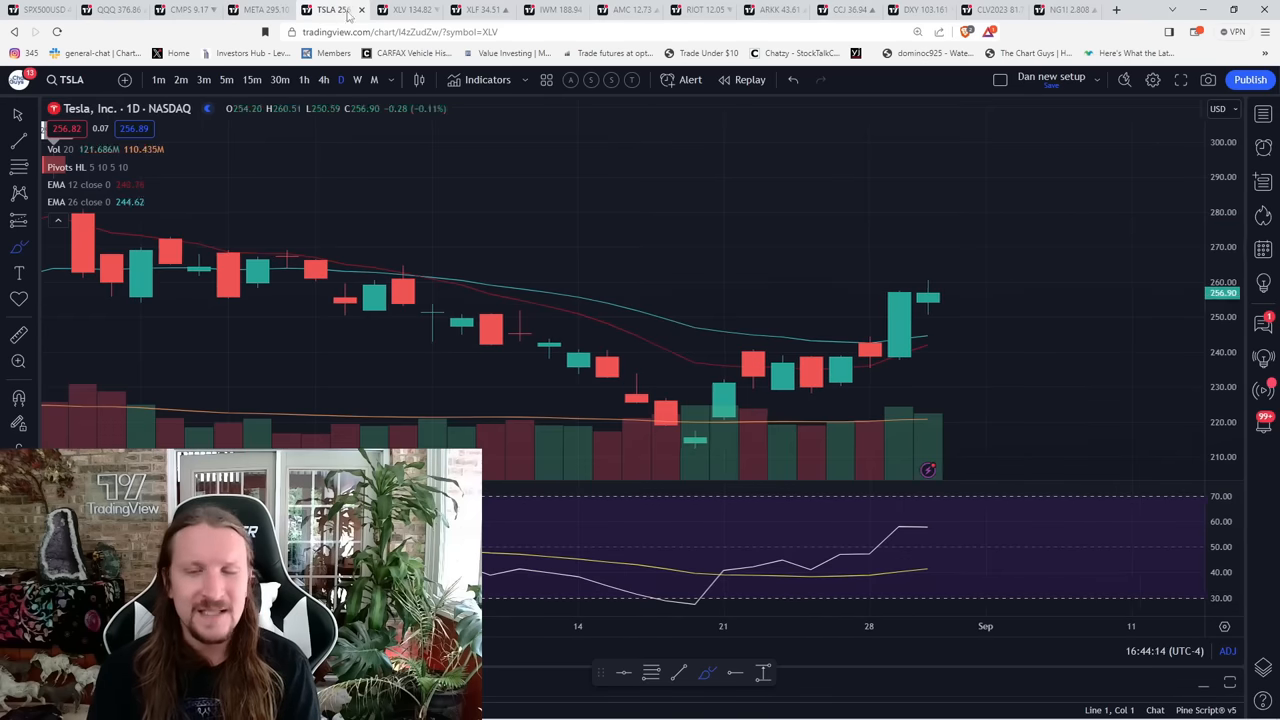
{"action": "left_click", "coordinate": [226, 79]}
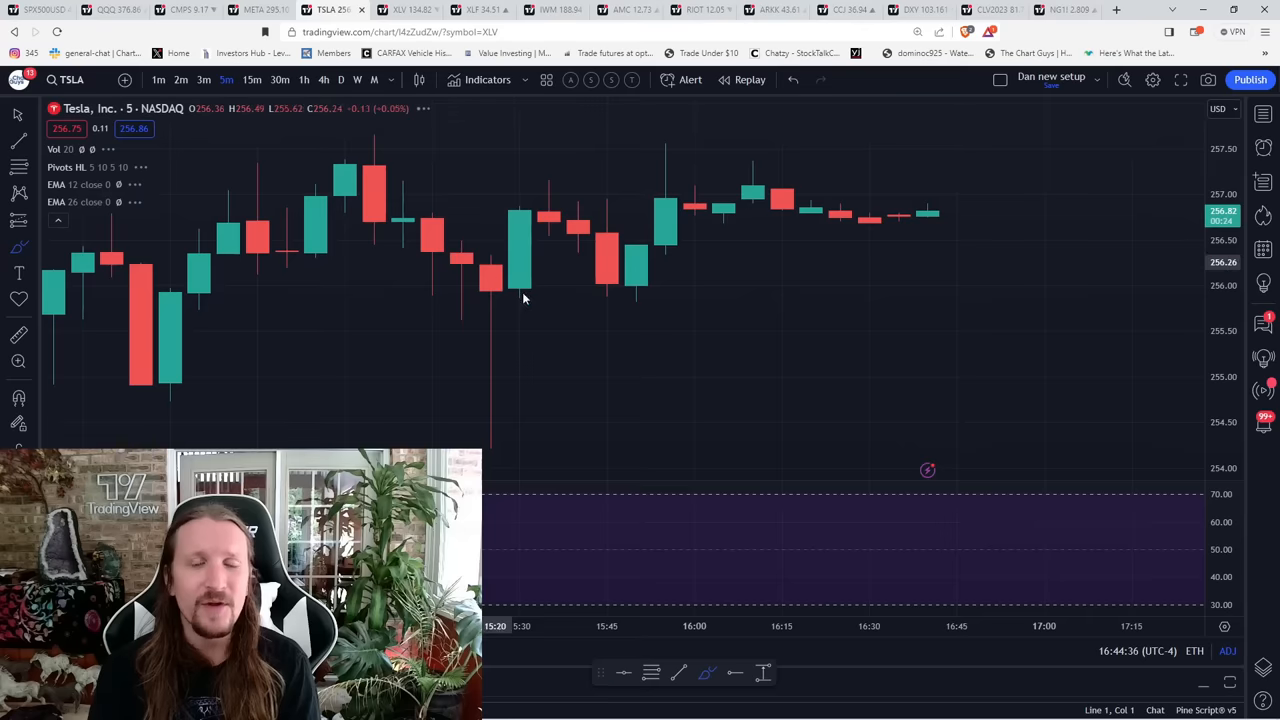
{"action": "scroll", "coordinate": [554, 300], "scroll_direction": "down", "scroll_amount": 3}
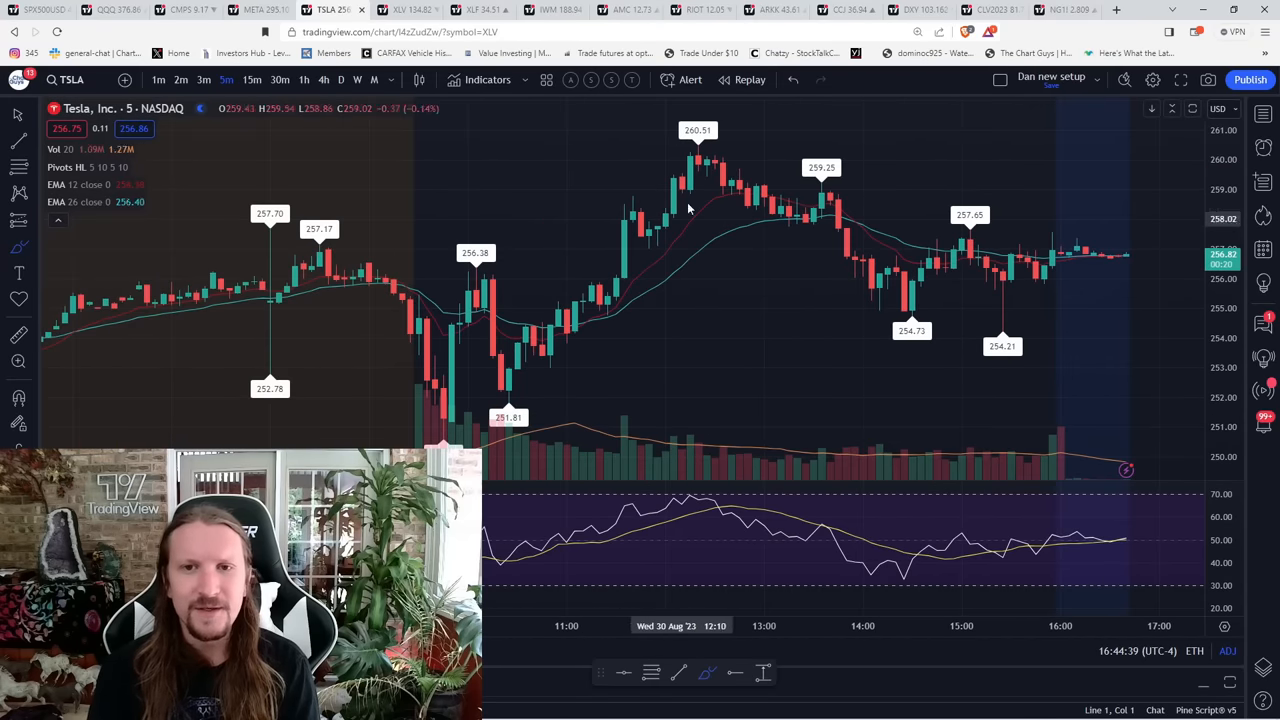
{"action": "scroll", "coordinate": [700, 262], "scroll_direction": "up", "scroll_amount": 3}
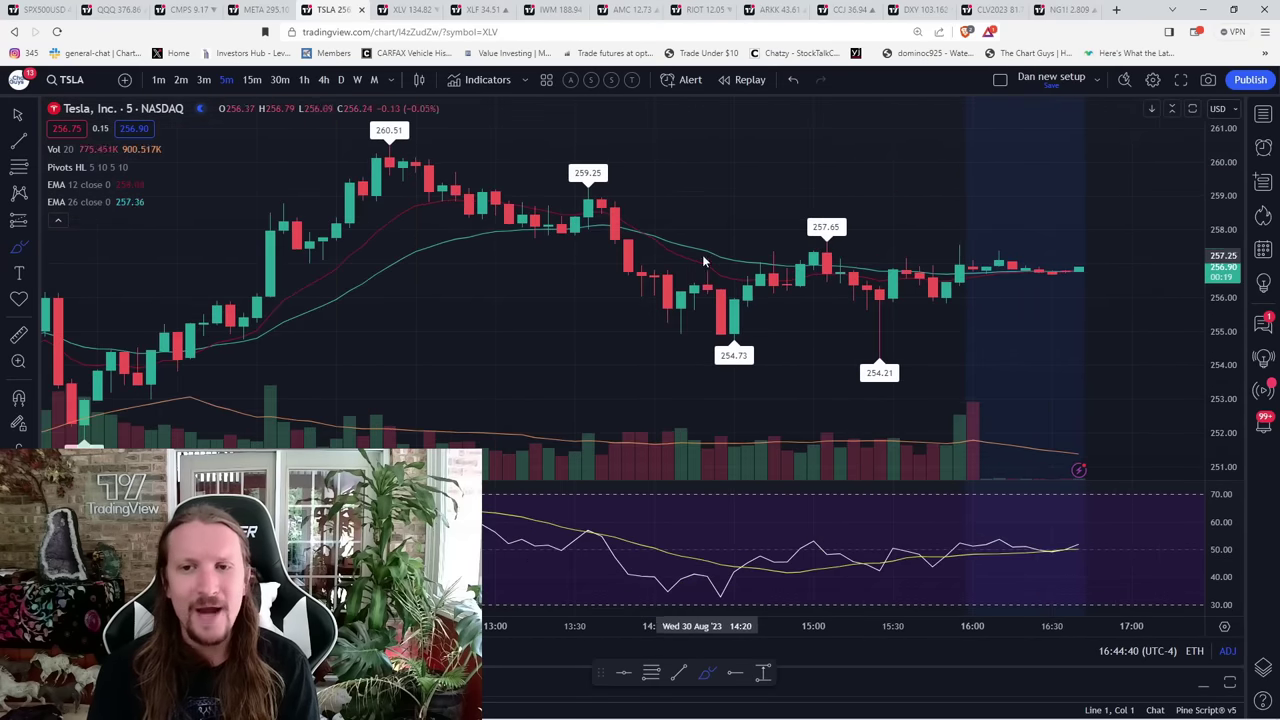
{"action": "left_click", "coordinate": [341, 80]}
{"action": "scroll", "coordinate": [770, 284], "scroll_direction": "up", "scroll_amount": 2}
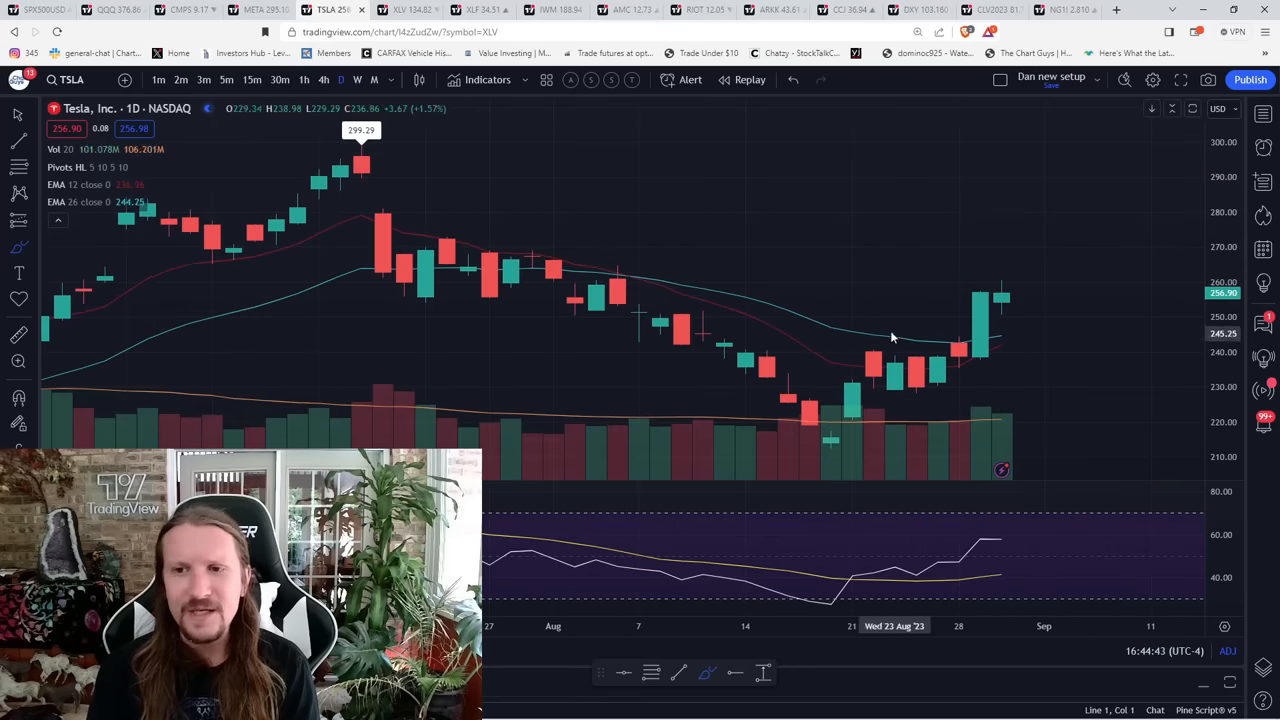
{"action": "left_click", "coordinate": [305, 80]}
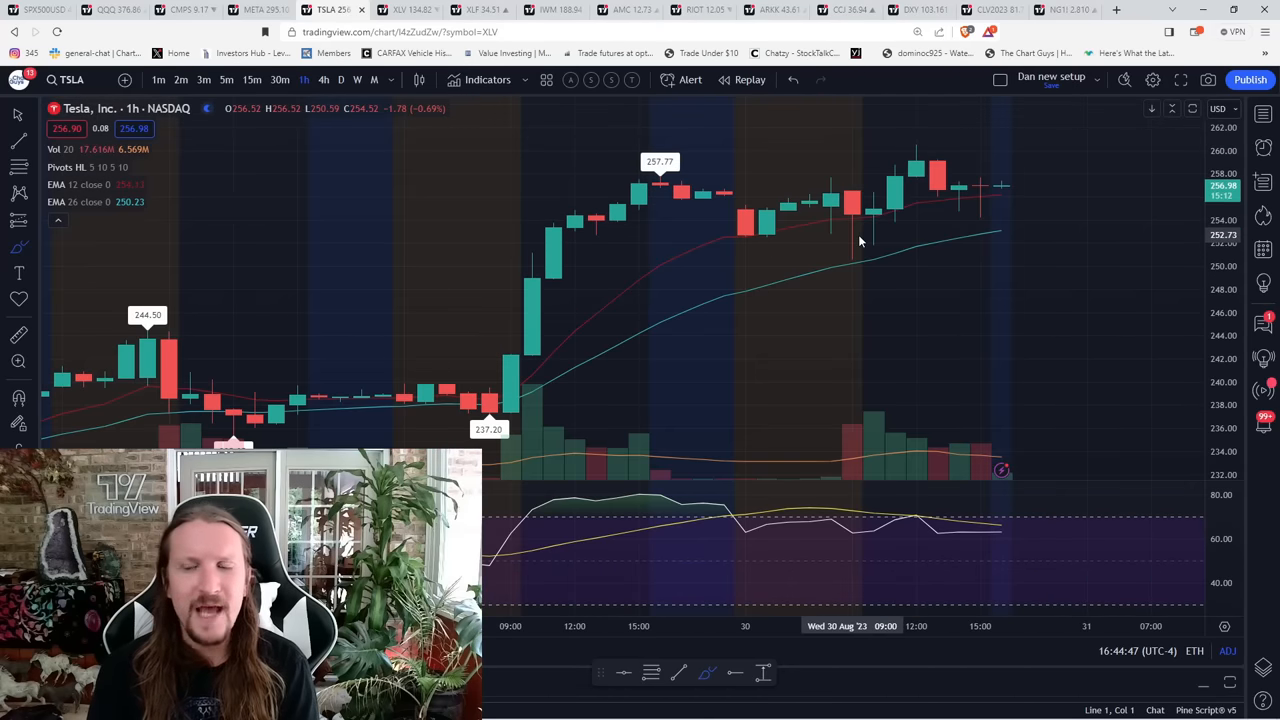
{"action": "left_click", "coordinate": [340, 80]}
- Sketch a yellow projected path on Tesla, erase it, and move on to the XLV chart
{"action": "left_click_drag", "start_coordinate": [1038, 332], "coordinate": [1044, 343]}
{"action": "key", "text": "Delete"}
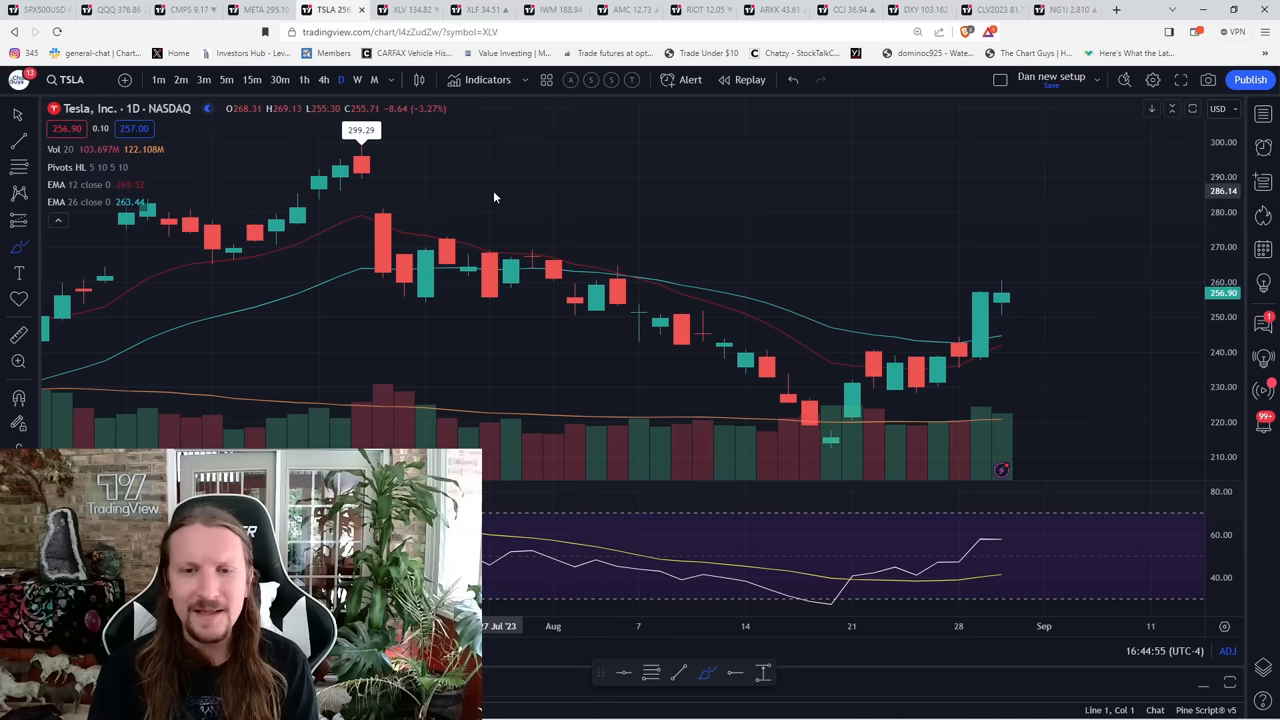
{"action": "key", "text": "ctrl+Tab"}
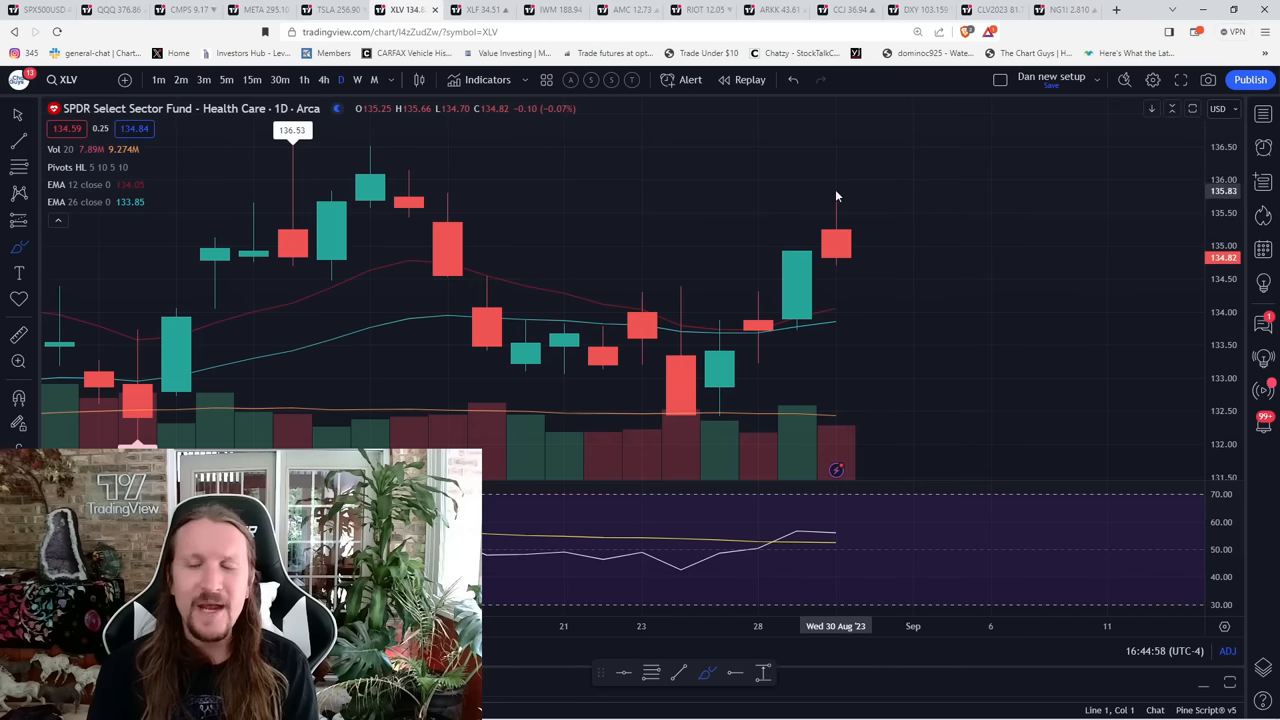
{"action": "scroll", "coordinate": [662, 270], "scroll_direction": "down", "scroll_amount": 2}
{"action": "scroll", "coordinate": [662, 270], "scroll_direction": "down", "scroll_amount": 2}
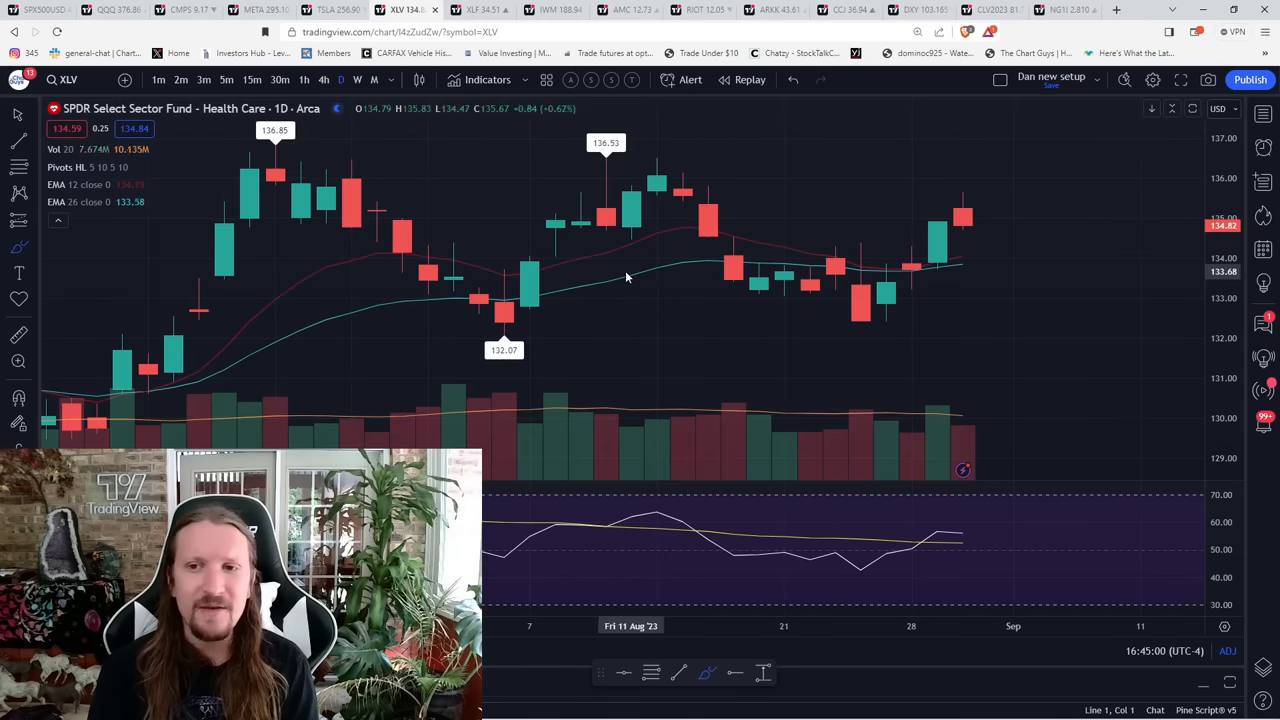
{"action": "type", "text": "60"}
- View XLV on hourly, daily and then weekly candles
{"action": "key", "text": "Return"}
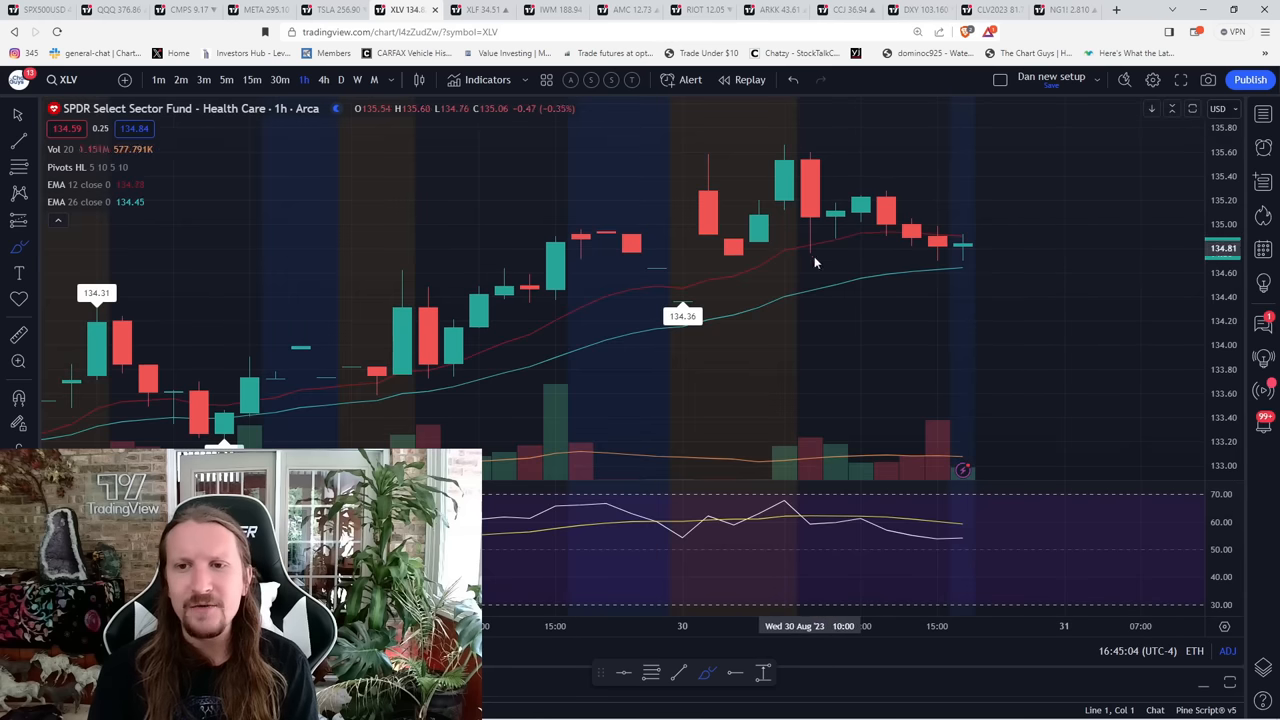
{"action": "left_click", "coordinate": [340, 79]}
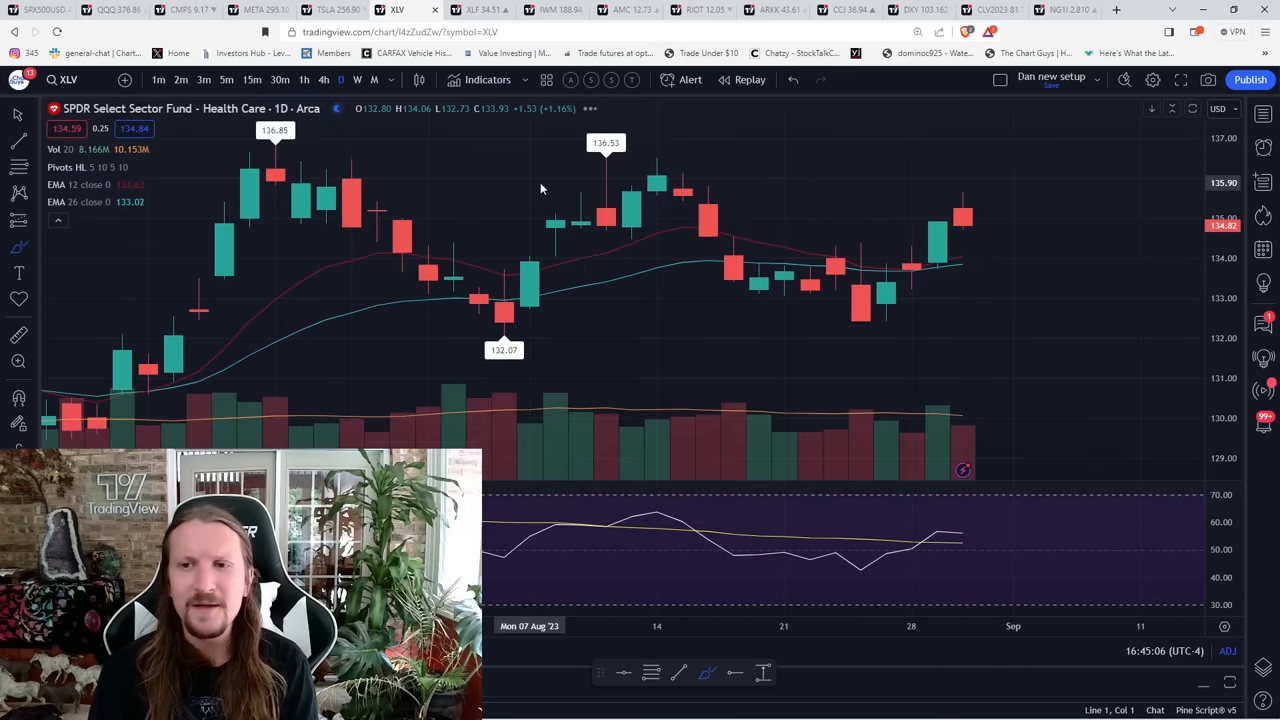
{"action": "left_click", "coordinate": [357, 79]}
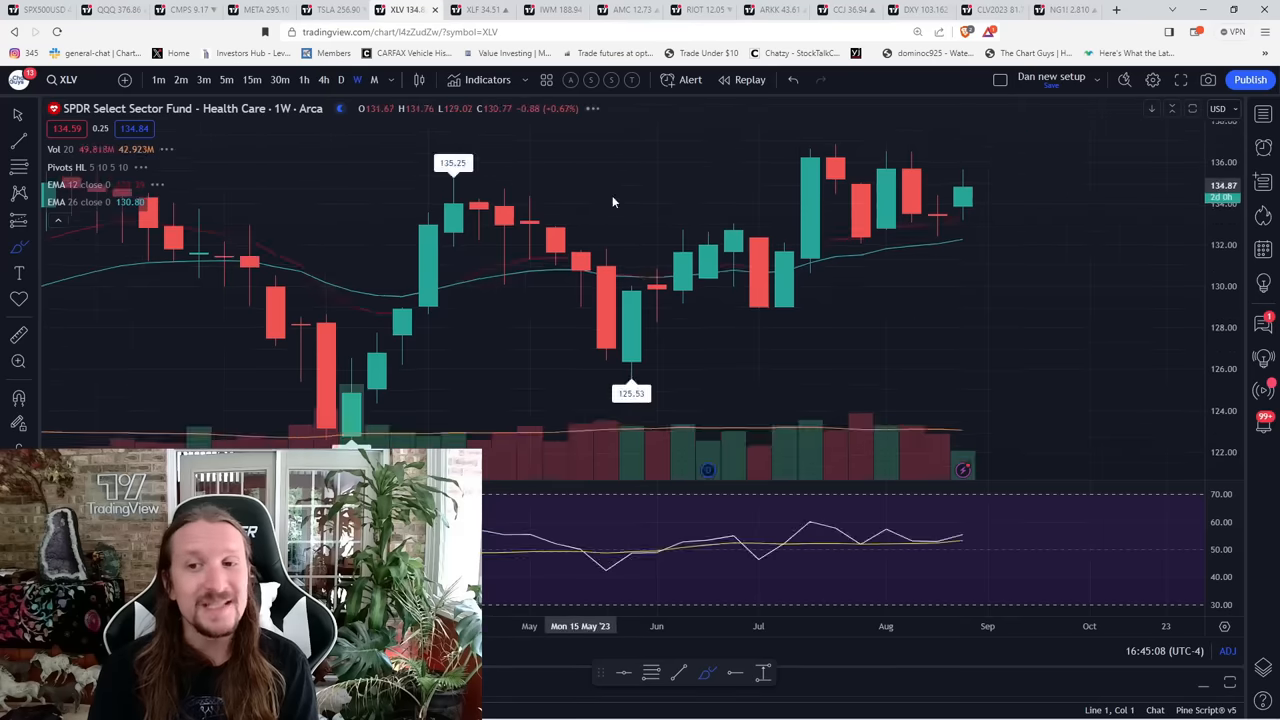
{"action": "scroll", "coordinate": [625, 211], "scroll_direction": "up", "scroll_amount": 2}
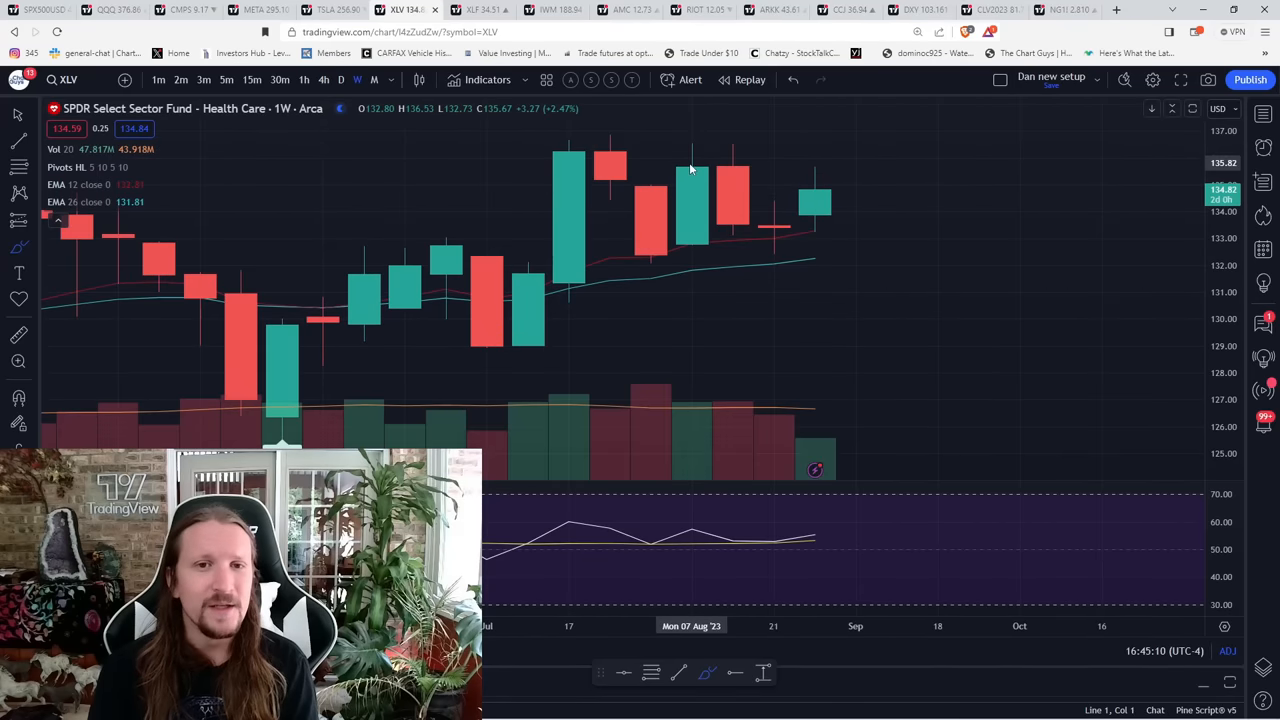
- Draw yellow lines along the recent and earlier weekly highs and under the latest candles, then open XLF
{"action": "left_click_drag", "start_coordinate": [660, 137], "coordinate": [772, 137]}
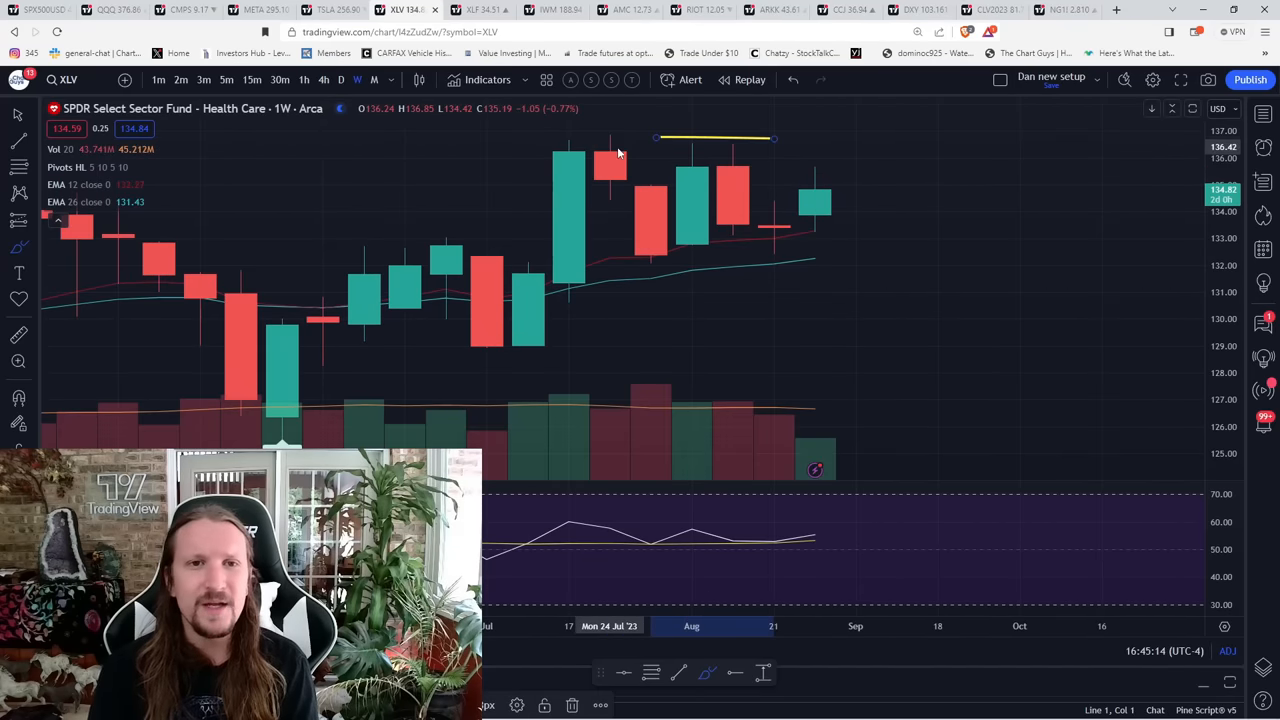
{"action": "left_click_drag", "start_coordinate": [572, 138], "coordinate": [650, 132]}
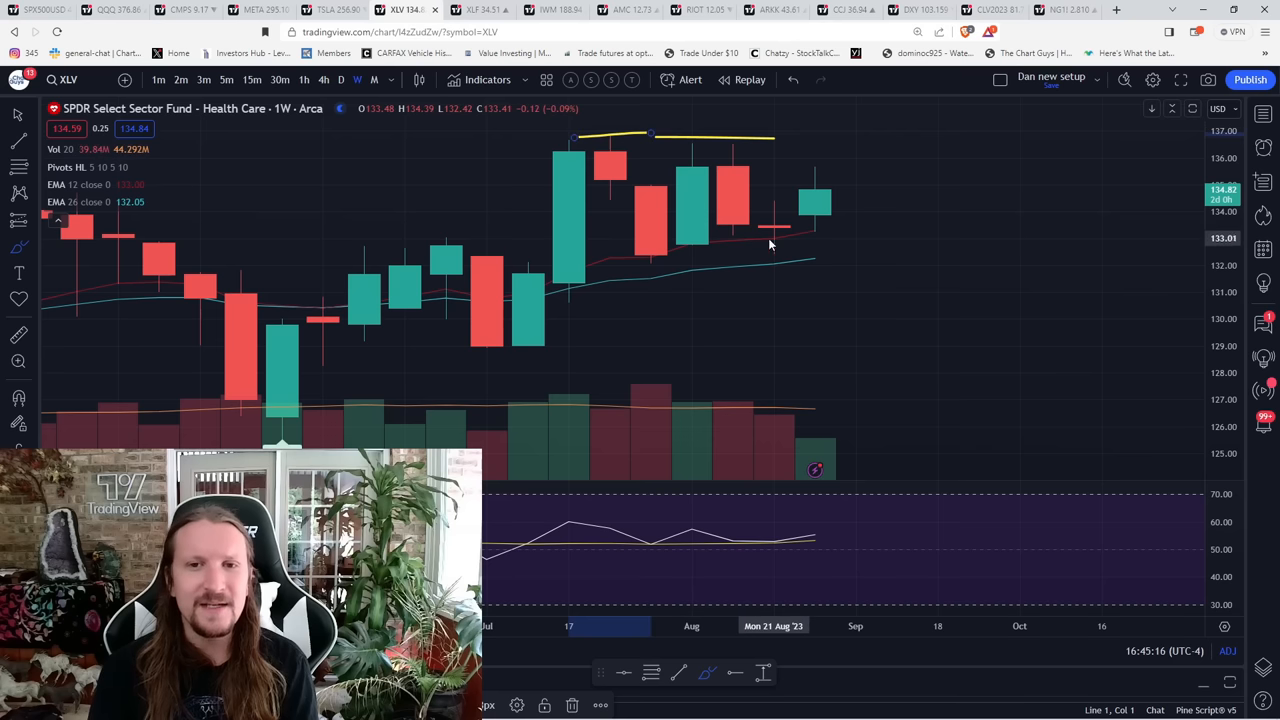
{"action": "left_click_drag", "start_coordinate": [738, 257], "coordinate": [815, 258]}
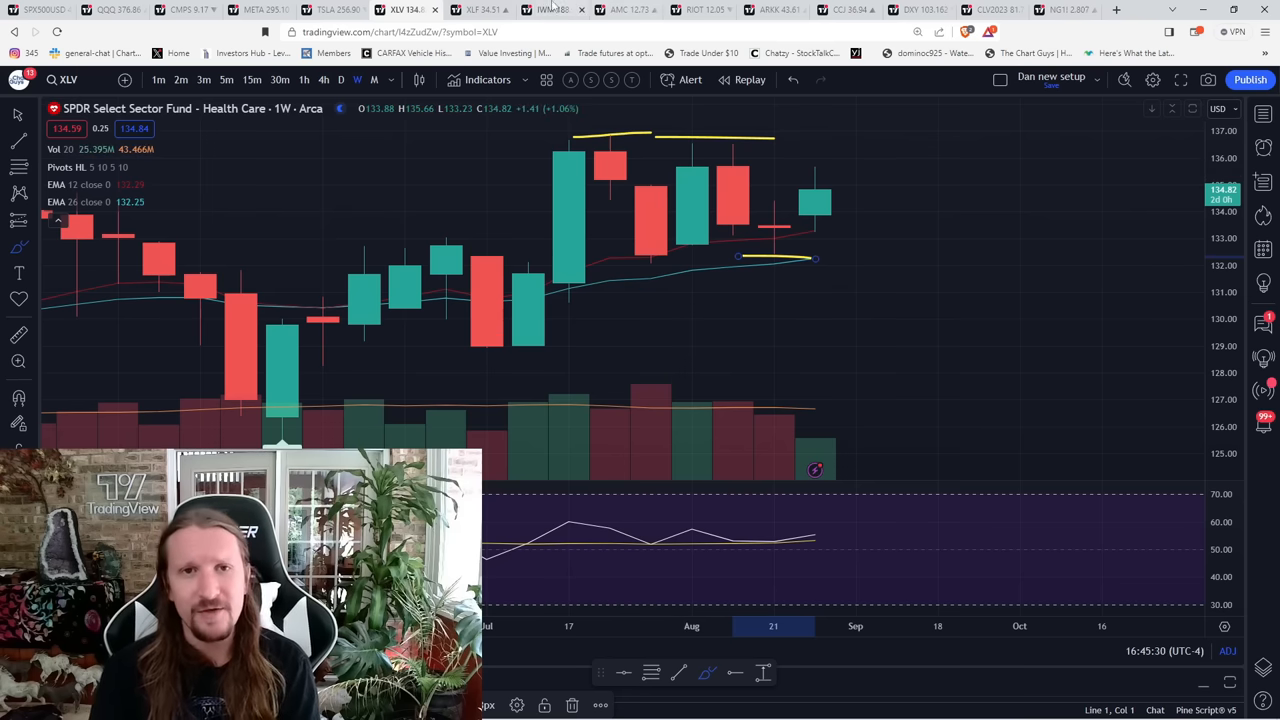
{"action": "left_click", "coordinate": [505, 8]}
{"action": "scroll", "coordinate": [827, 332], "scroll_direction": "down", "scroll_amount": 1}
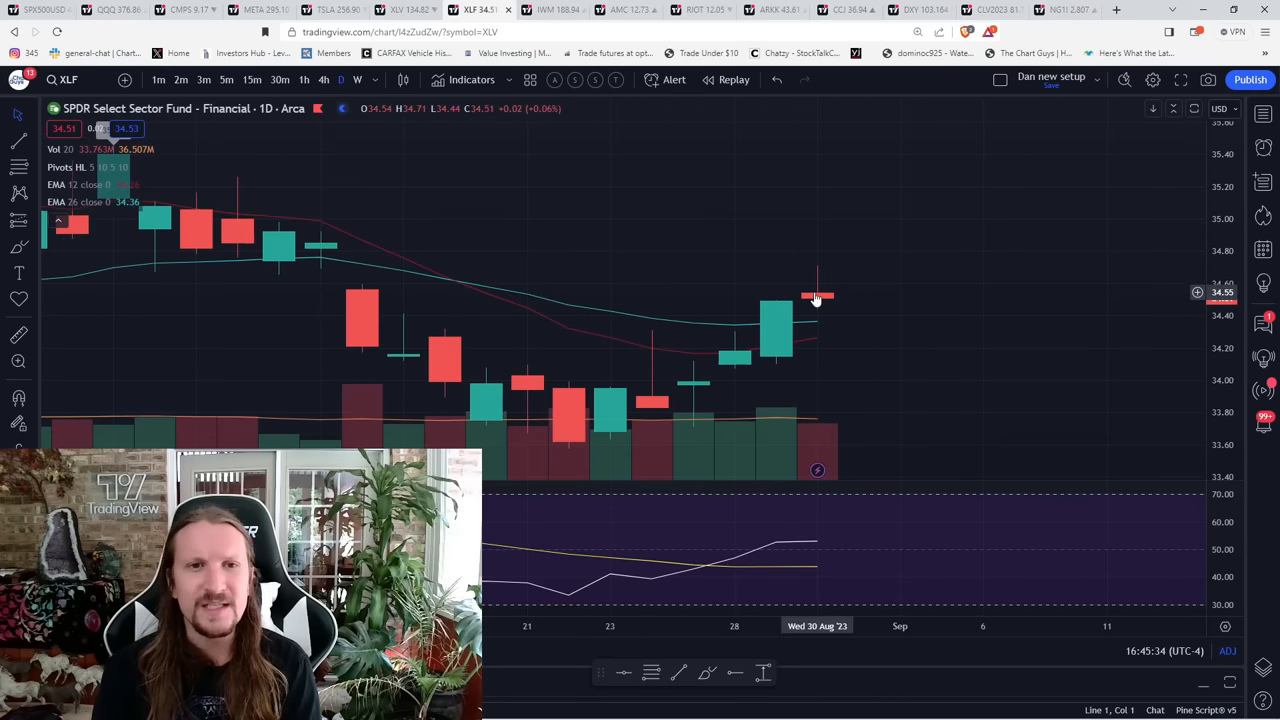
{"action": "scroll", "coordinate": [505, 253], "scroll_direction": "down", "scroll_amount": 1}
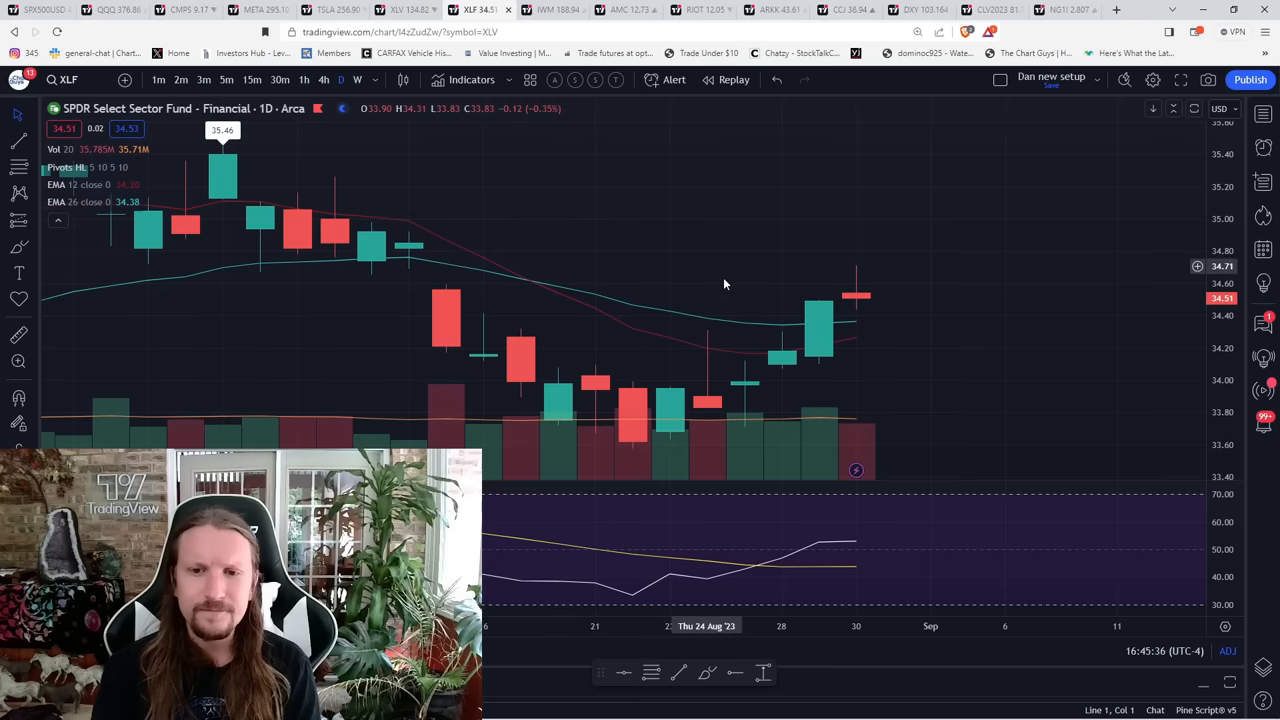
{"action": "scroll", "coordinate": [723, 286], "scroll_direction": "down", "scroll_amount": 2}
- Toggle XLF weekly and daily, sketch and erase a downward path after the last candle, then open IWM
{"action": "left_click", "coordinate": [357, 80]}
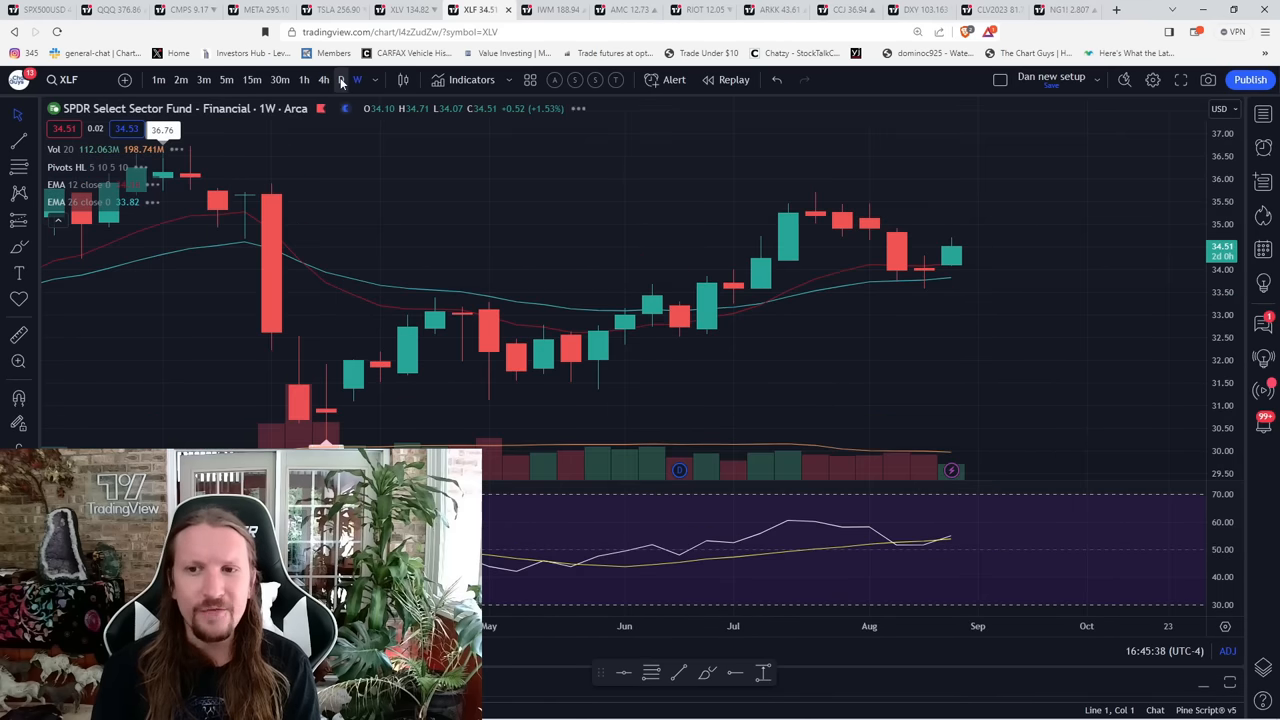
{"action": "left_click", "coordinate": [341, 80]}
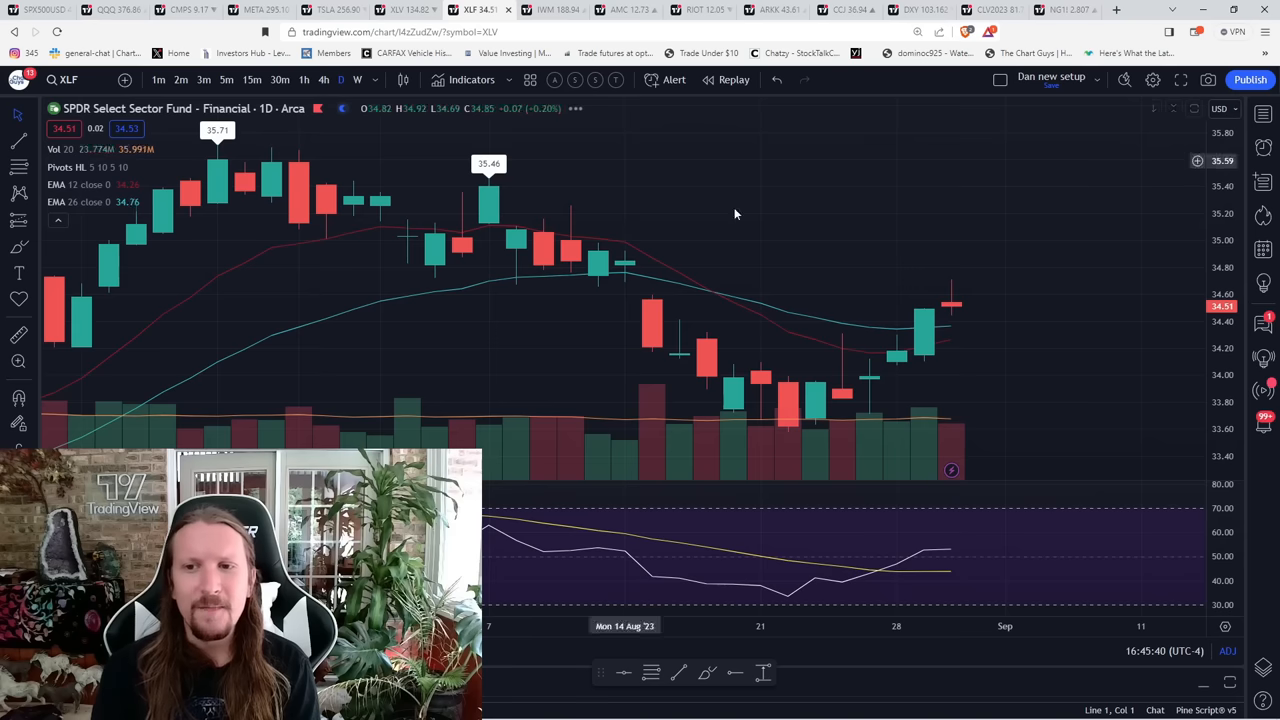
{"action": "left_click", "coordinate": [18, 246]}
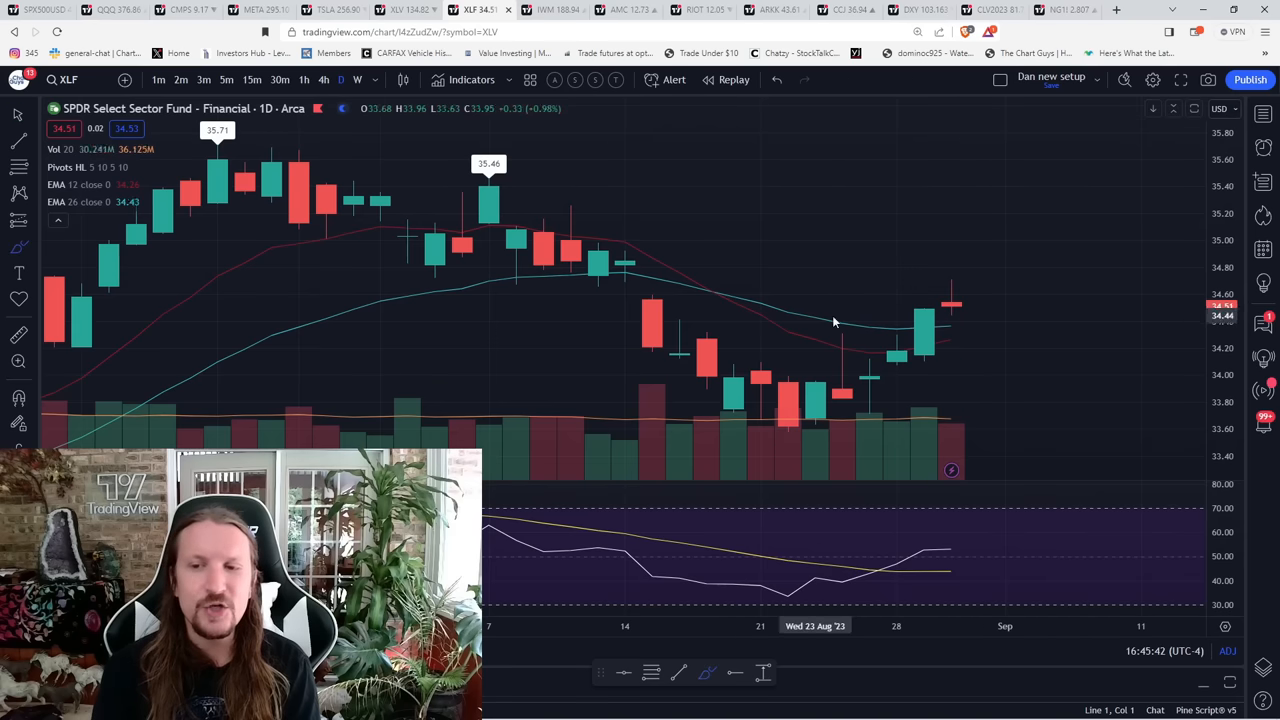
{"action": "left_click_drag", "start_coordinate": [951, 305], "coordinate": [978, 352]}
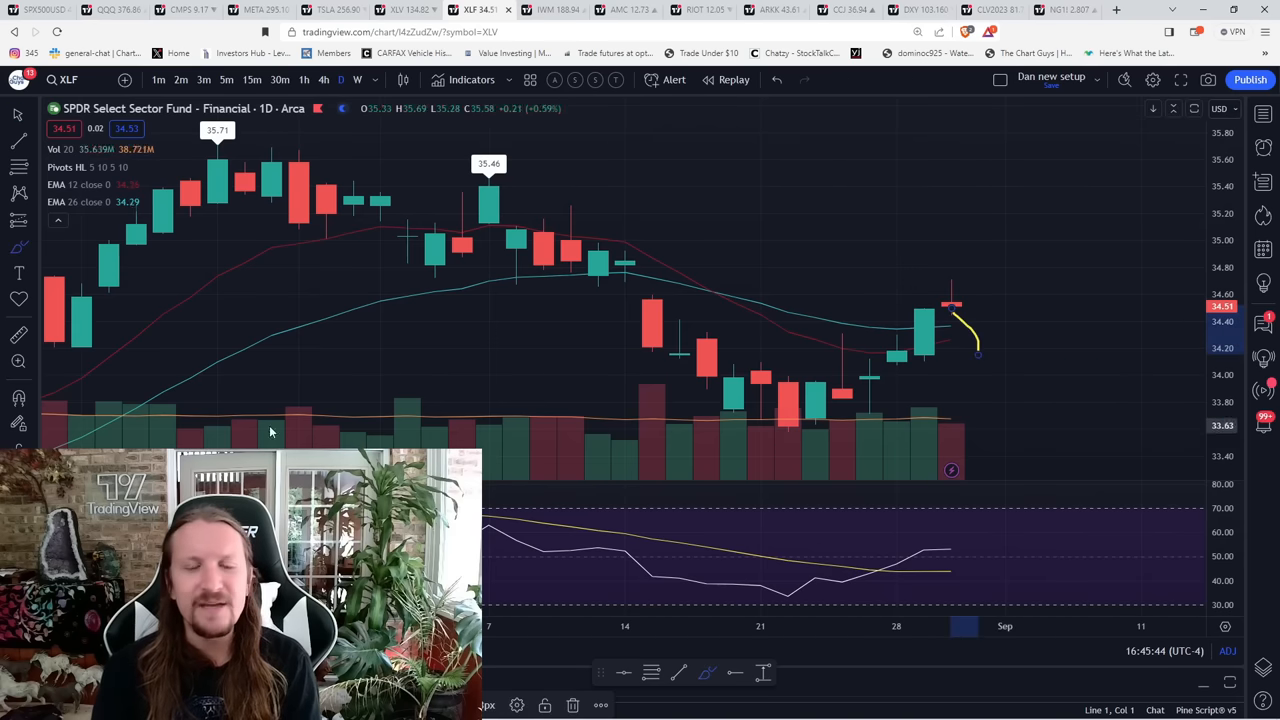
{"action": "key", "text": "Delete"}
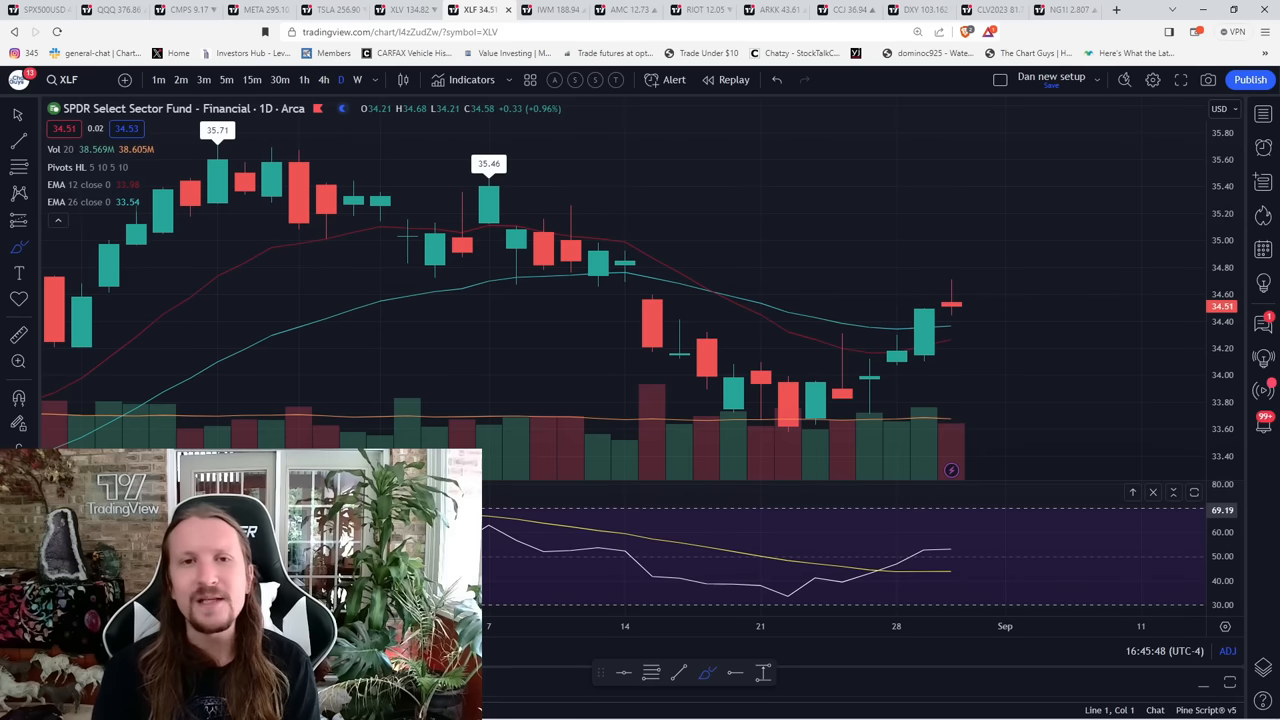
{"action": "left_click", "coordinate": [555, 9]}
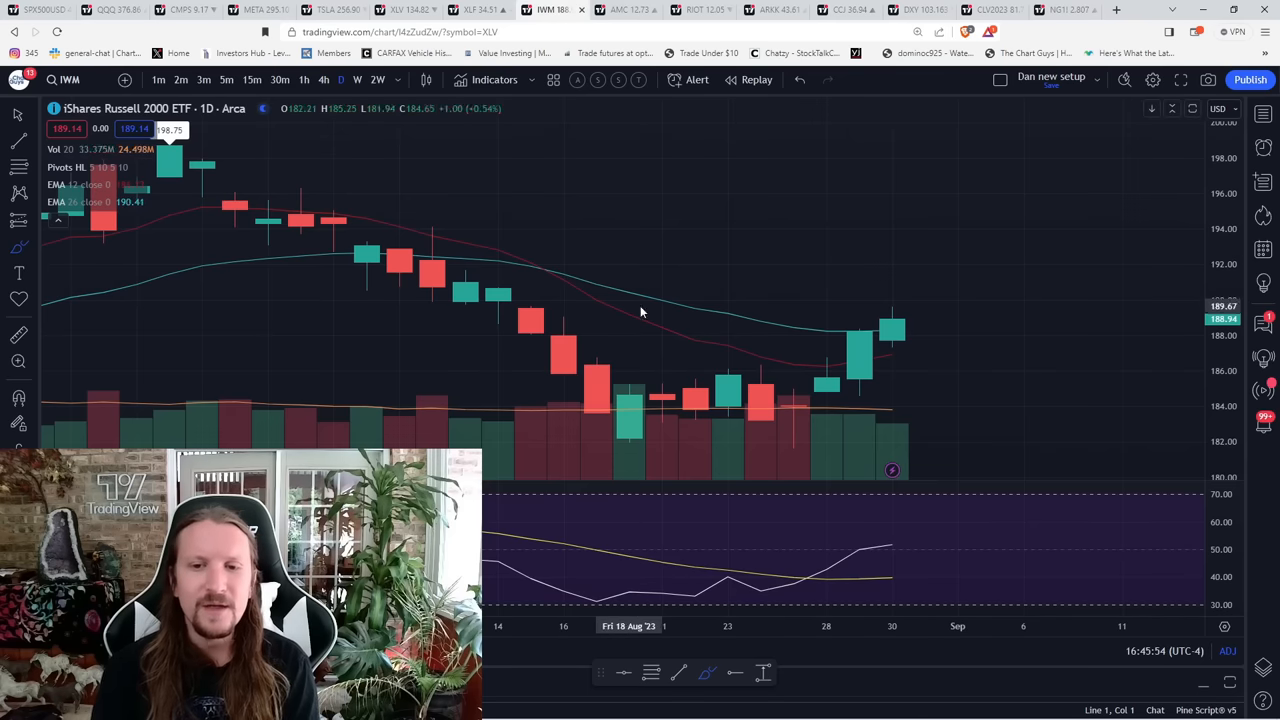
- Sketch and undo a path over recent candles and a rally path on IWM, then switch to weekly candles
{"action": "left_click", "coordinate": [24, 253]}
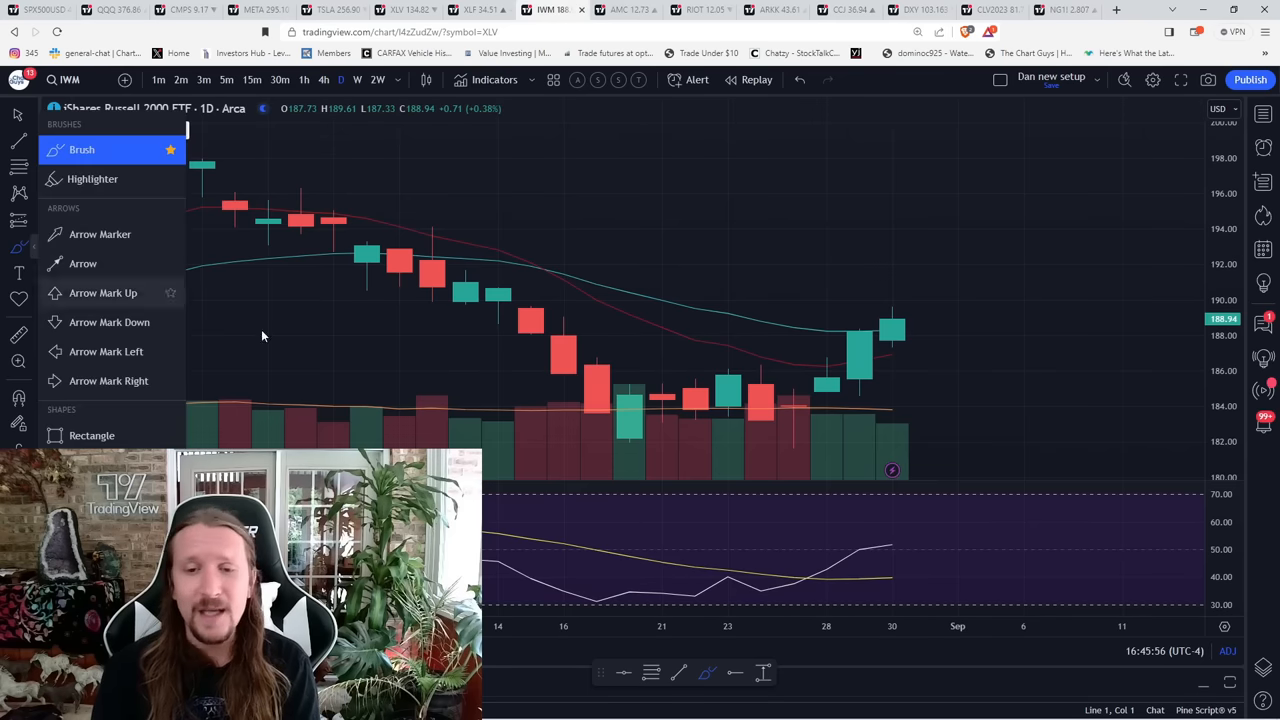
{"action": "mouse_move", "coordinate": [632, 438]}
{"action": "left_mouse_down"}
{"action": "mouse_move", "coordinate": [765, 400]}
{"action": "mouse_move", "coordinate": [799, 462]}
{"action": "left_mouse_up"}
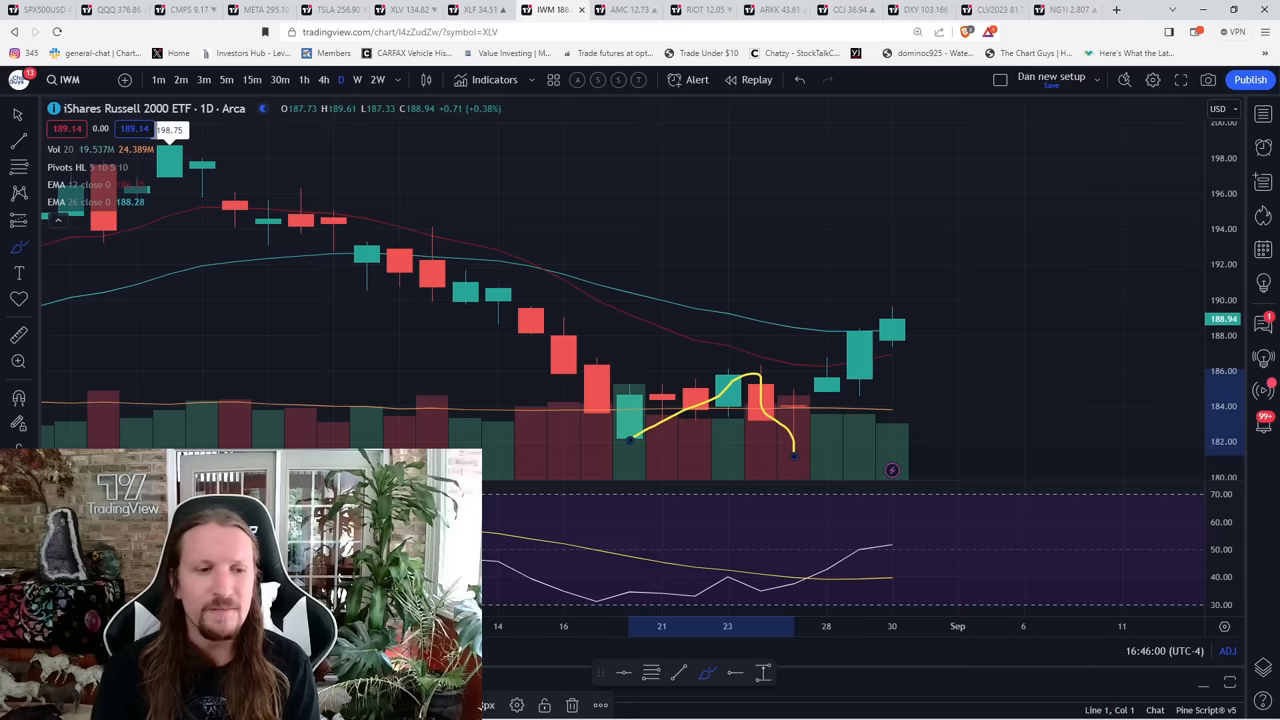
{"action": "key", "text": "ctrl+z"}
{"action": "mouse_move", "coordinate": [803, 436]}
{"action": "left_mouse_down"}
{"action": "mouse_move", "coordinate": [903, 298]}
{"action": "mouse_move", "coordinate": [960, 375]}
{"action": "mouse_move", "coordinate": [990, 240]}
{"action": "left_mouse_up"}
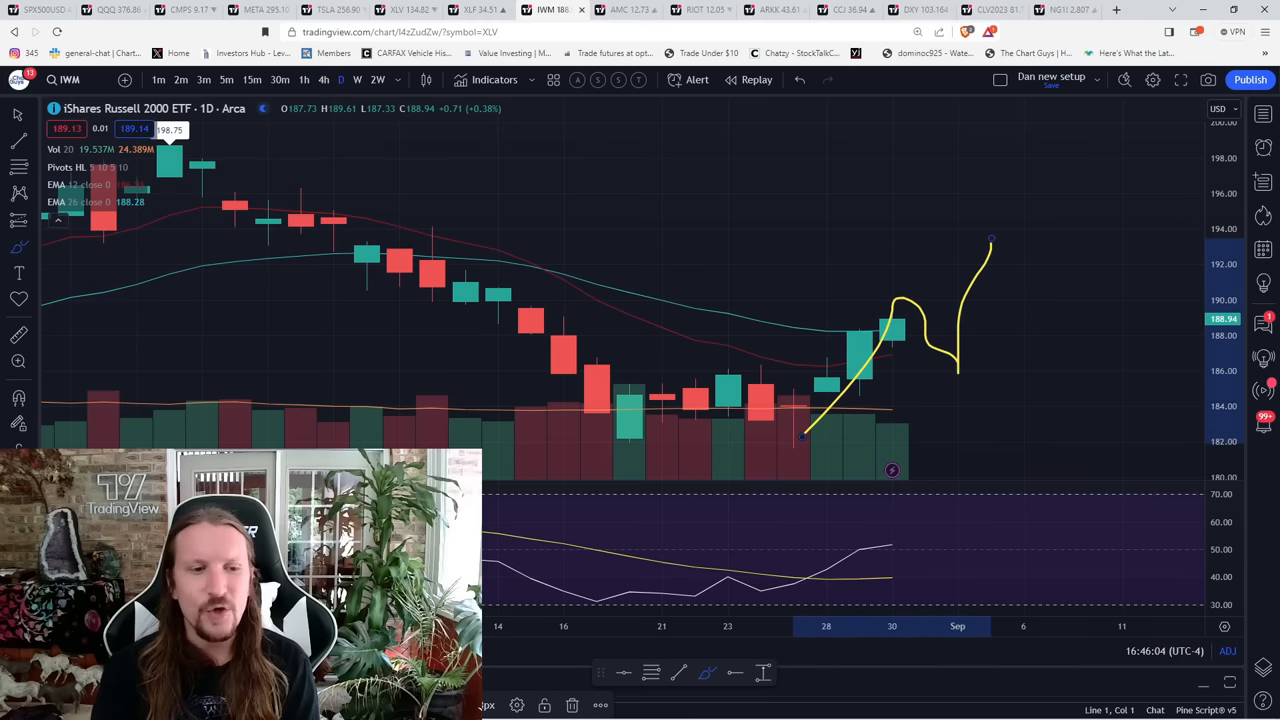
{"action": "key", "text": "ctrl+z"}
{"action": "left_click", "coordinate": [357, 79]}
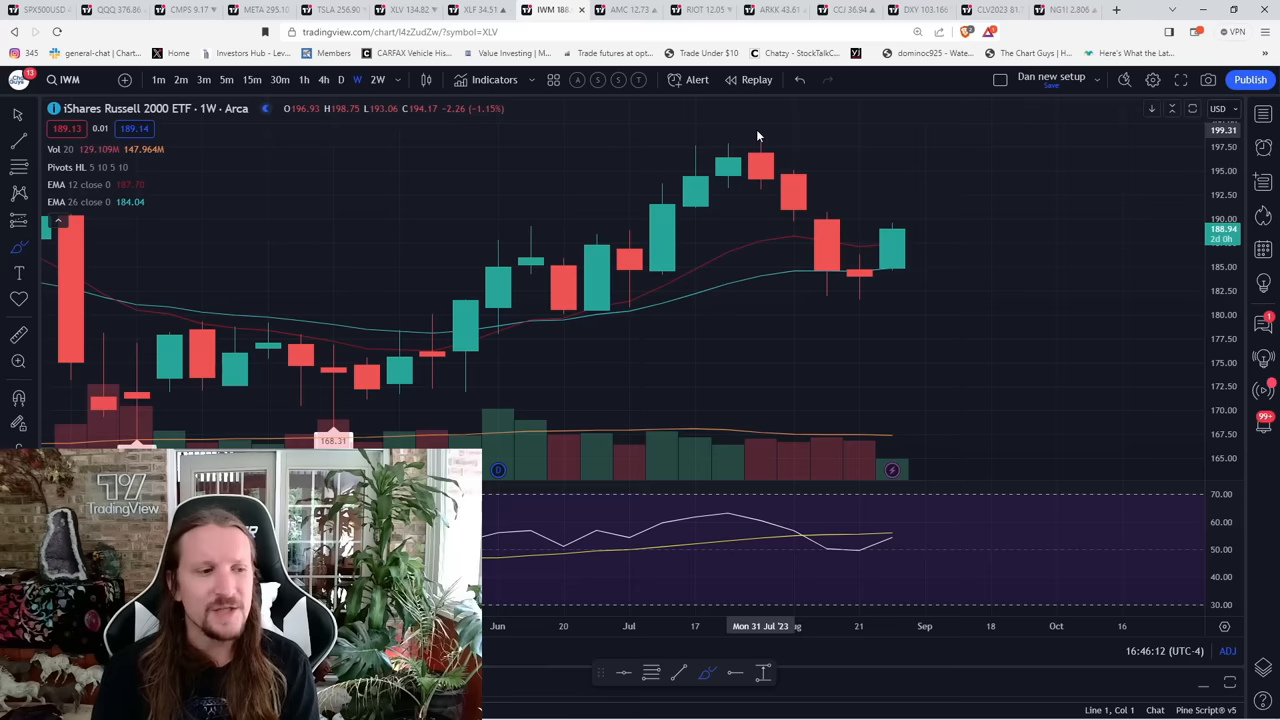
- Show AMC on one-minute candles with the Brush ready and earlier trading in view
{"action": "left_click", "coordinate": [620, 10]}
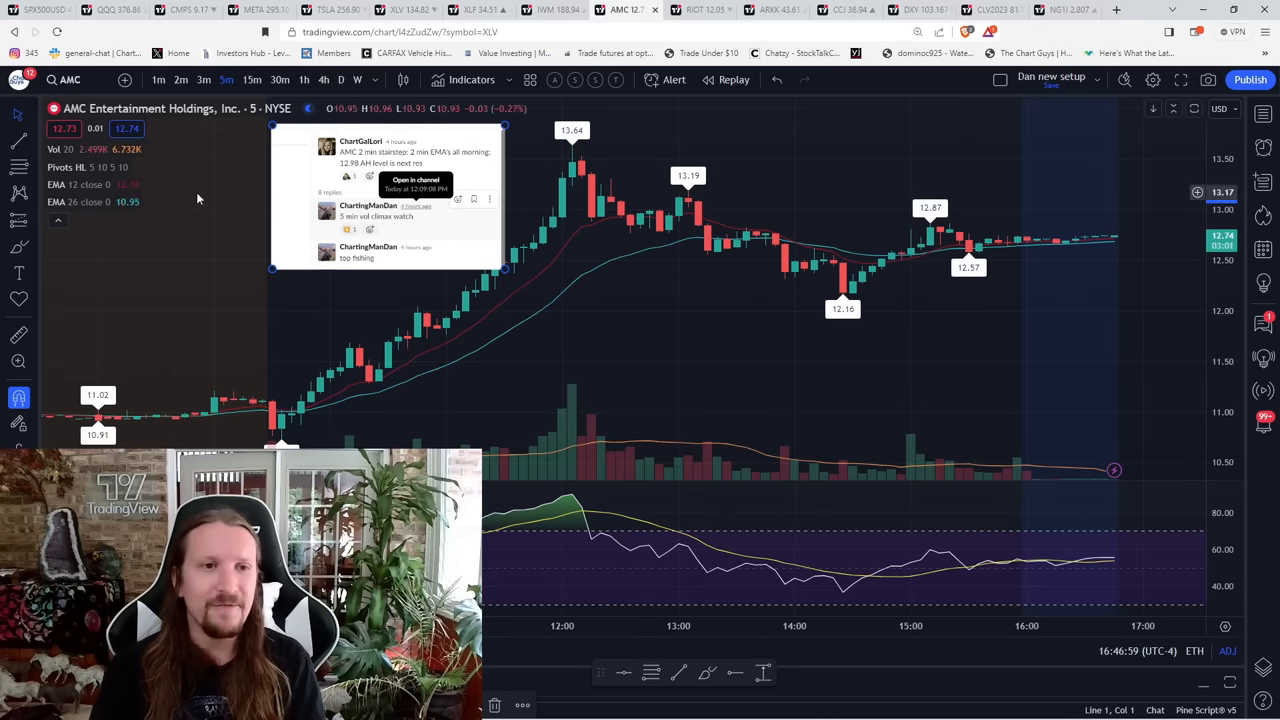
{"action": "left_click", "coordinate": [158, 79]}
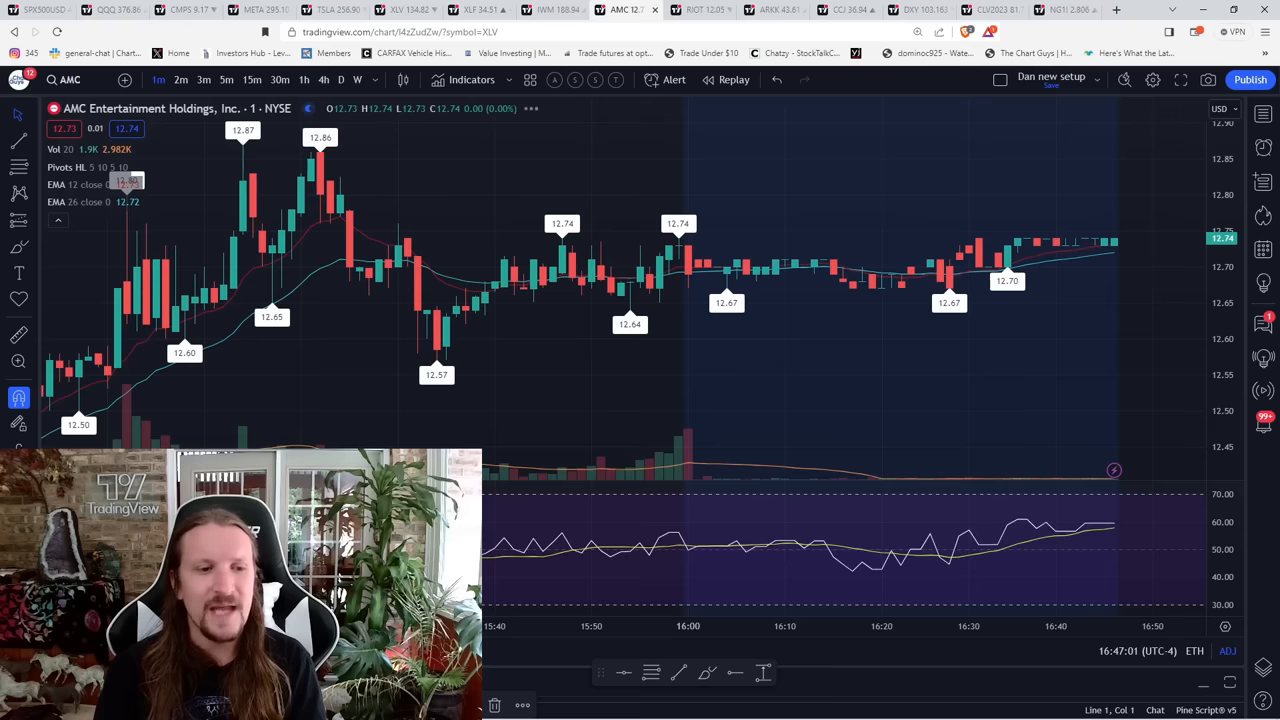
{"action": "scroll", "coordinate": [277, 384], "scroll_direction": "down", "scroll_amount": 3}
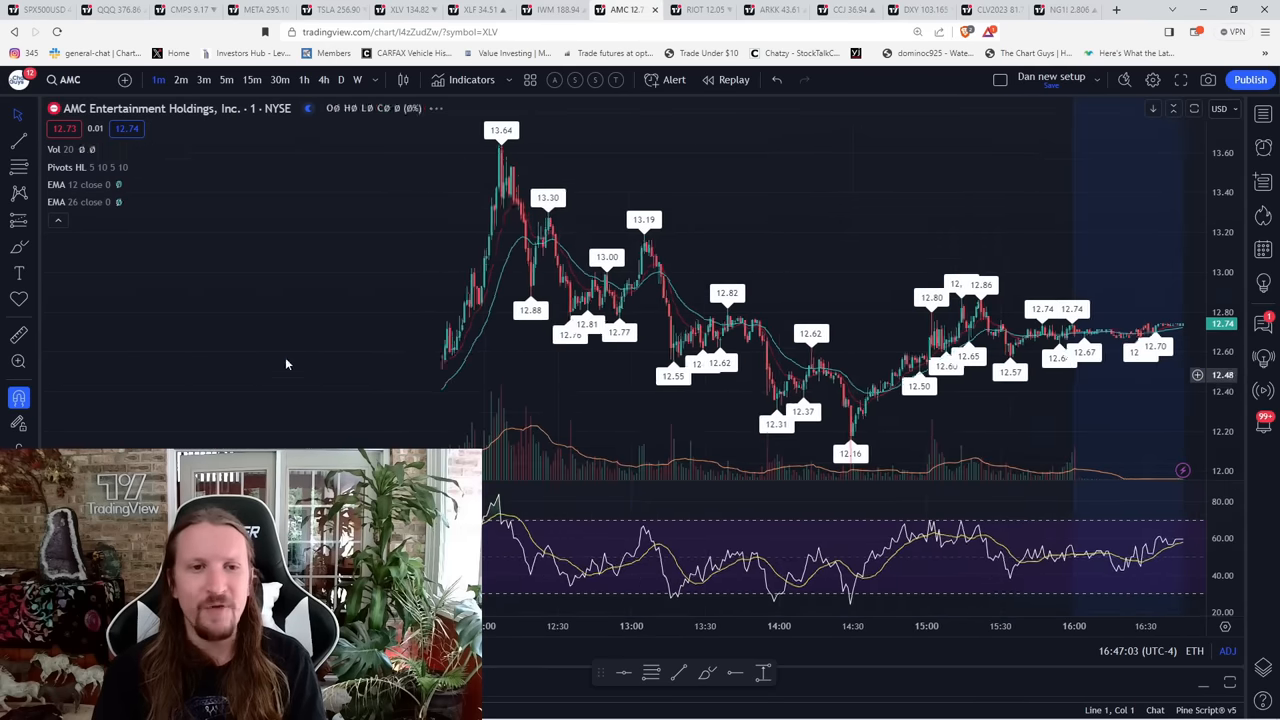
{"action": "left_click", "coordinate": [25, 122]}
{"action": "left_click", "coordinate": [86, 171]}
{"action": "scroll", "coordinate": [800, 301], "scroll_direction": "up", "scroll_amount": 5}
{"action": "left_click_drag", "start_coordinate": [619, 353], "coordinate": [980, 397]}
{"action": "scroll", "coordinate": [737, 391], "scroll_direction": "up", "scroll_amount": 3}
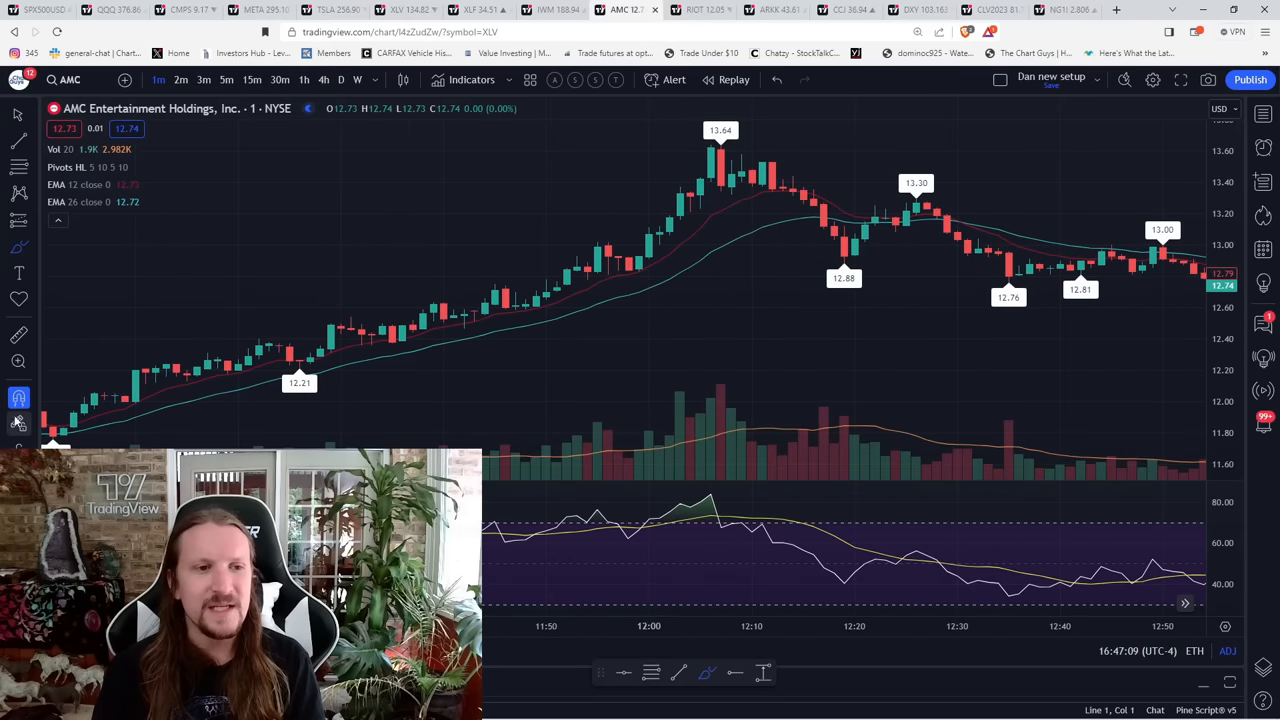
- Sketch a trial yellow curve over the 13.64 high candle and pan the chart left
{"action": "mouse_move", "coordinate": [710, 148]}
{"action": "left_mouse_down"}
{"action": "mouse_move", "coordinate": [736, 173]}
{"action": "mouse_move", "coordinate": [745, 160]}
{"action": "left_mouse_up"}
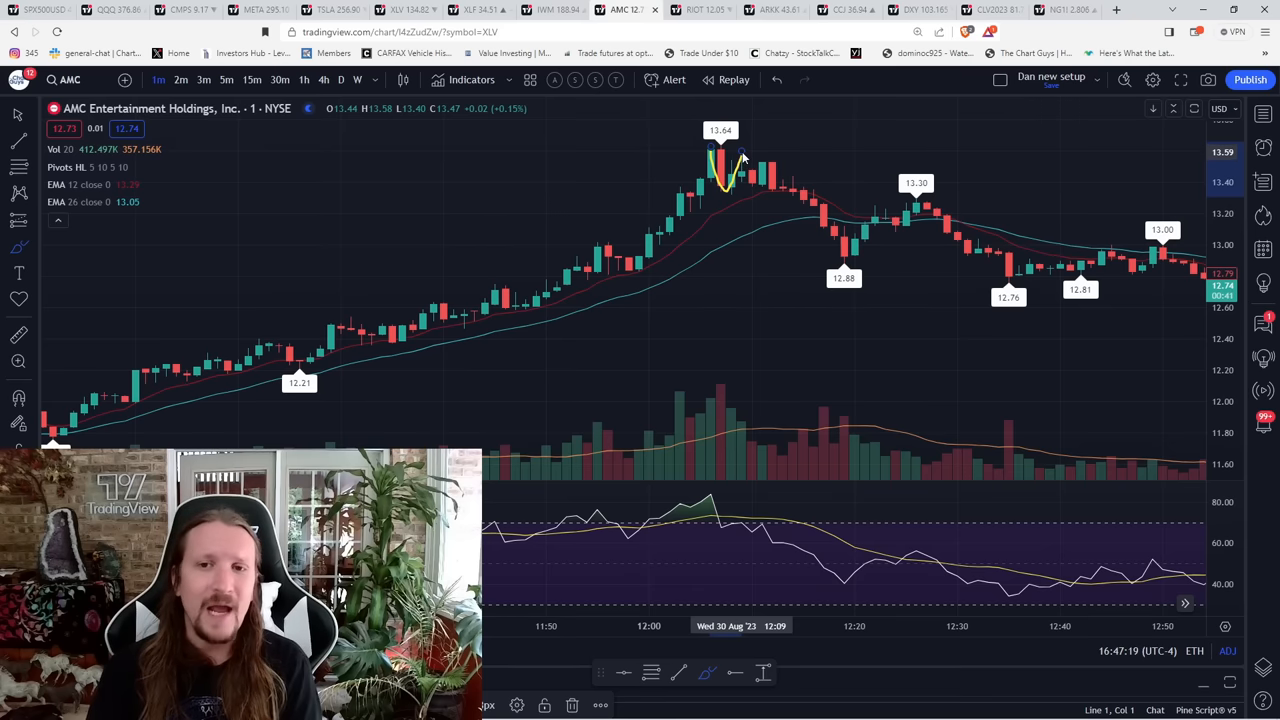
{"action": "left_click_drag", "start_coordinate": [743, 160], "coordinate": [757, 135]}
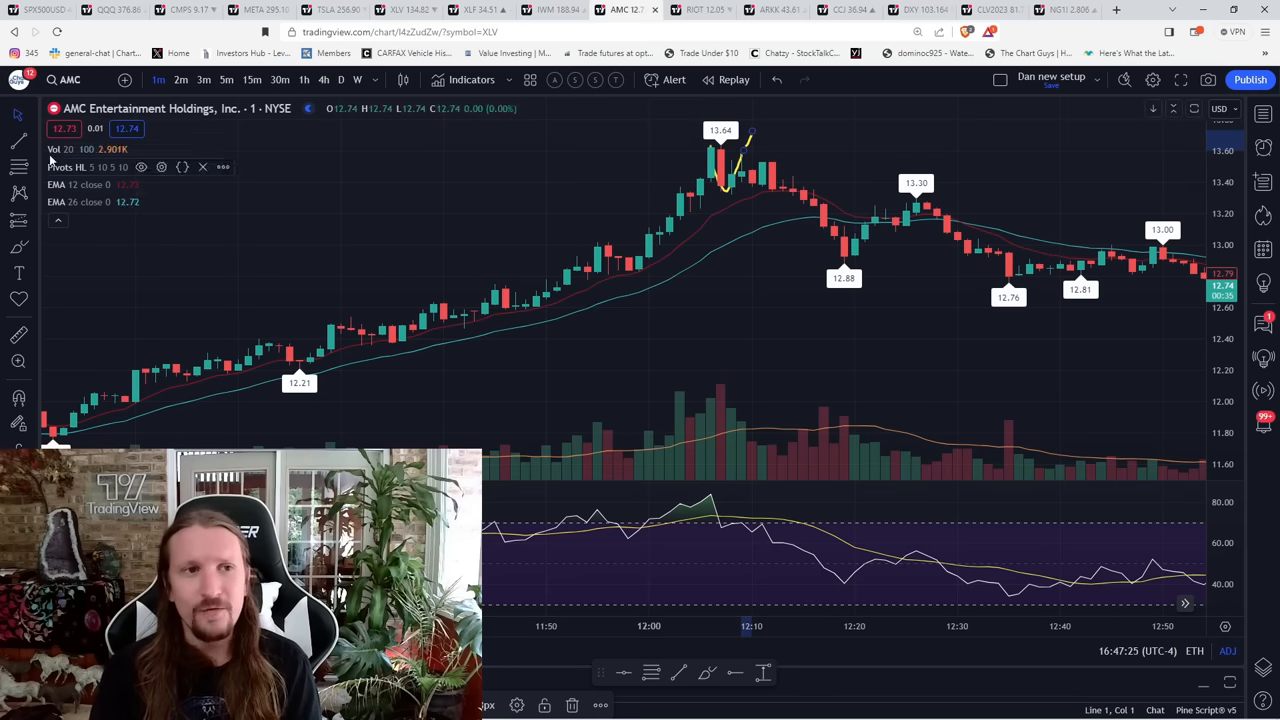
{"action": "left_click_drag", "start_coordinate": [845, 316], "coordinate": [682, 310]}
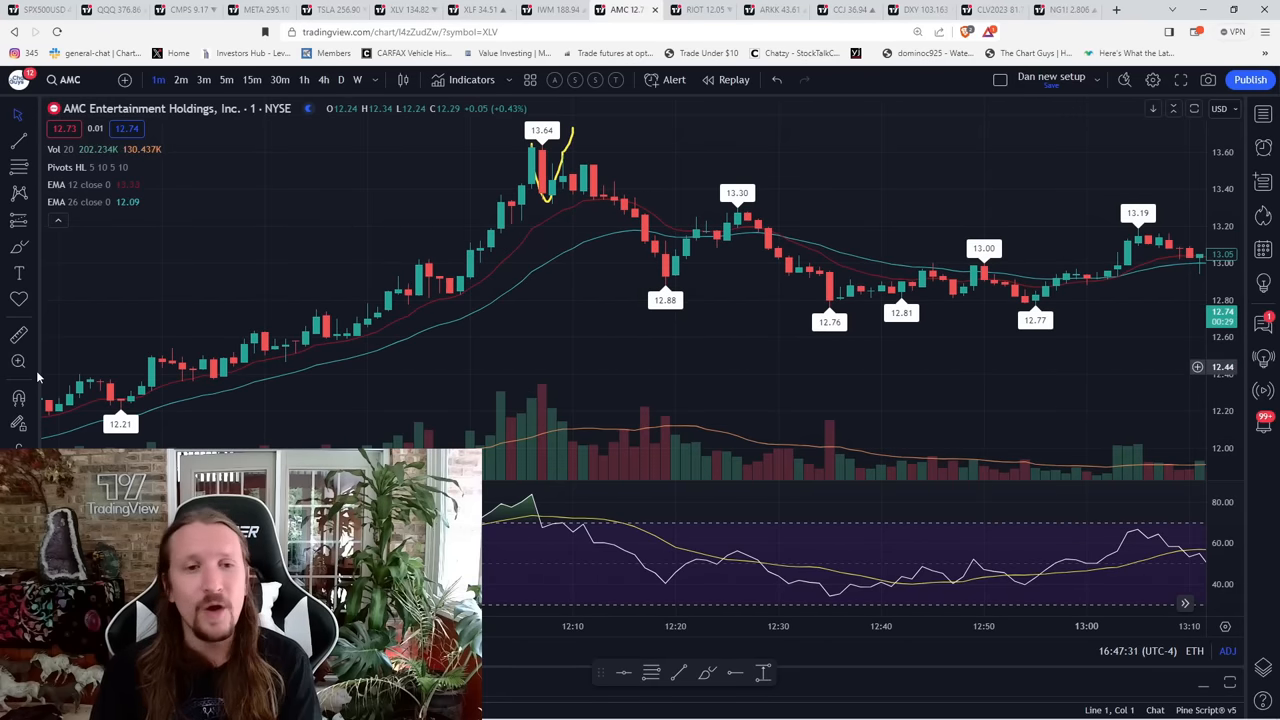
- Clear the sketch, show AMC on five-minute candles, pan back, then jump to the latest bars
{"action": "key", "text": "Escape"}
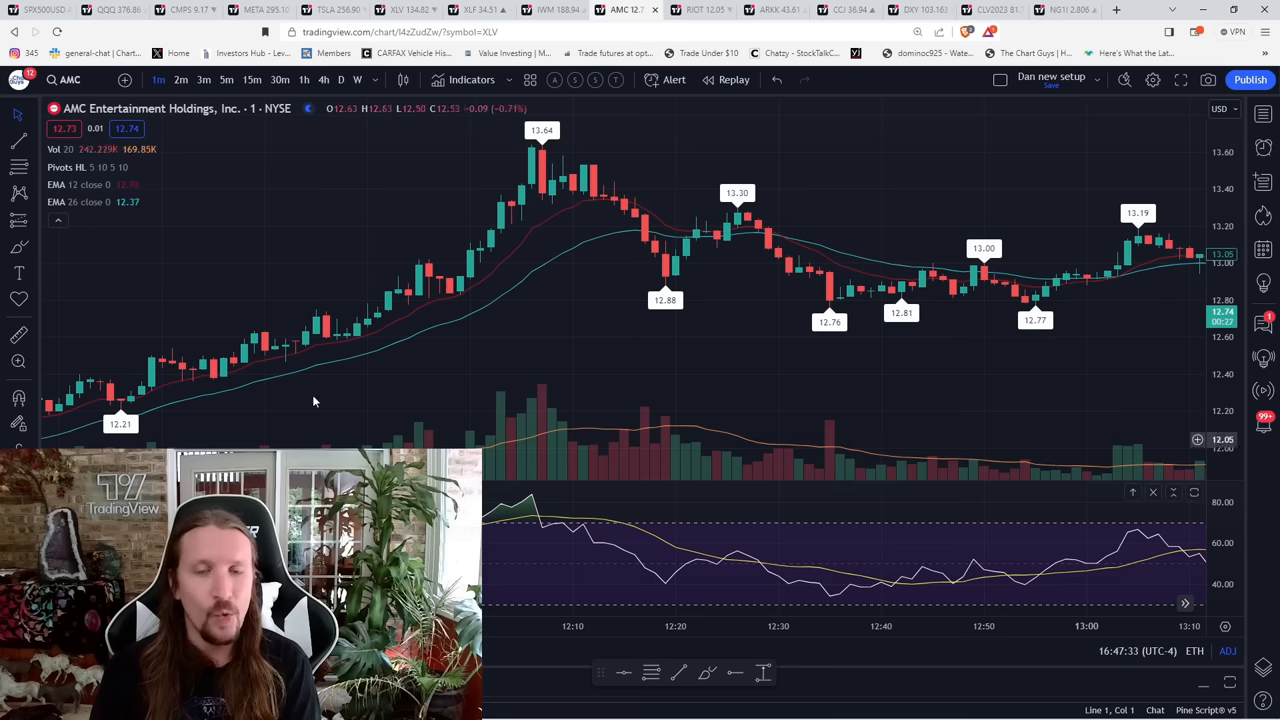
{"action": "left_click", "coordinate": [226, 79]}
{"action": "left_click", "coordinate": [18, 114]}
{"action": "left_click", "coordinate": [86, 172]}
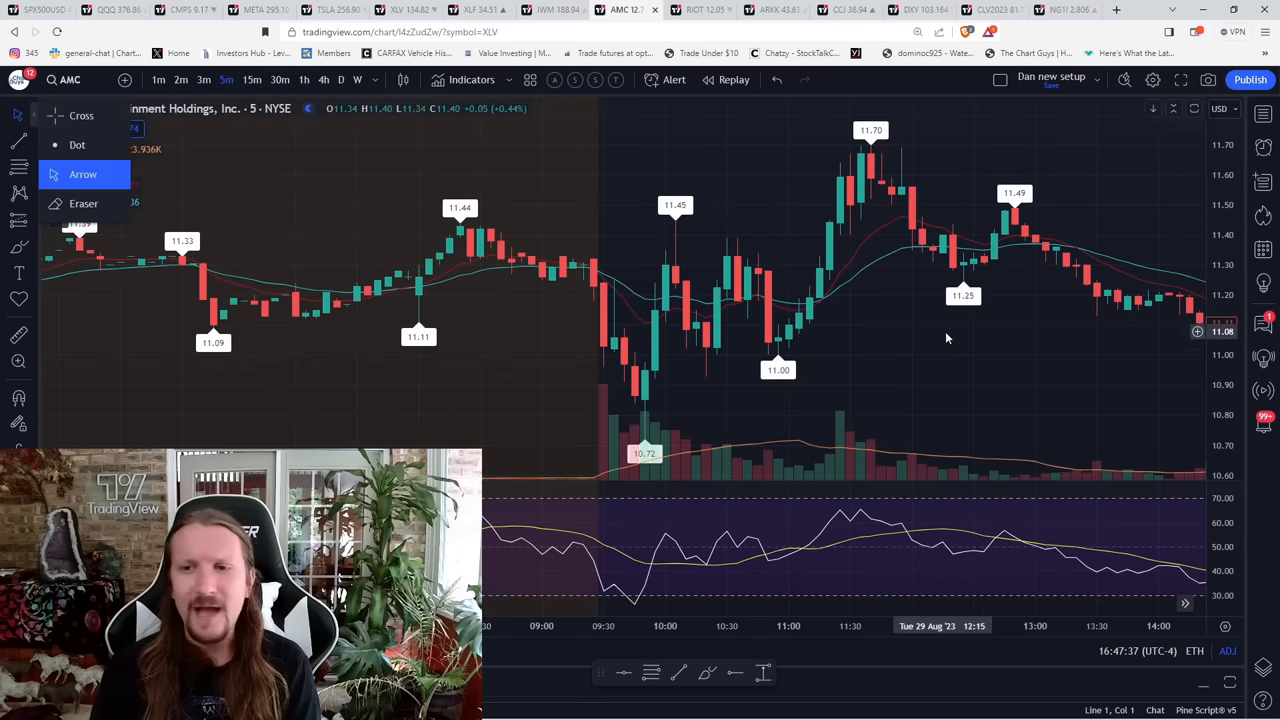
{"action": "left_click_drag", "start_coordinate": [939, 330], "coordinate": [539, 332]}
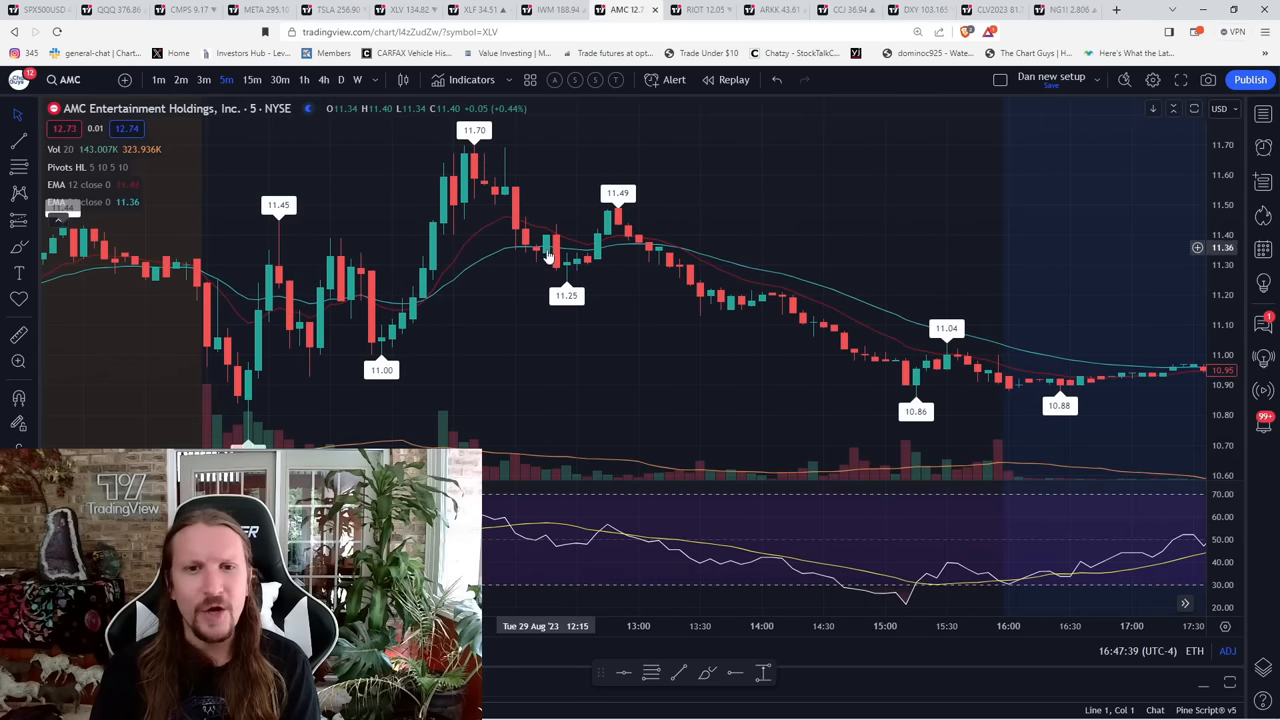
{"action": "left_click", "coordinate": [1185, 604]}
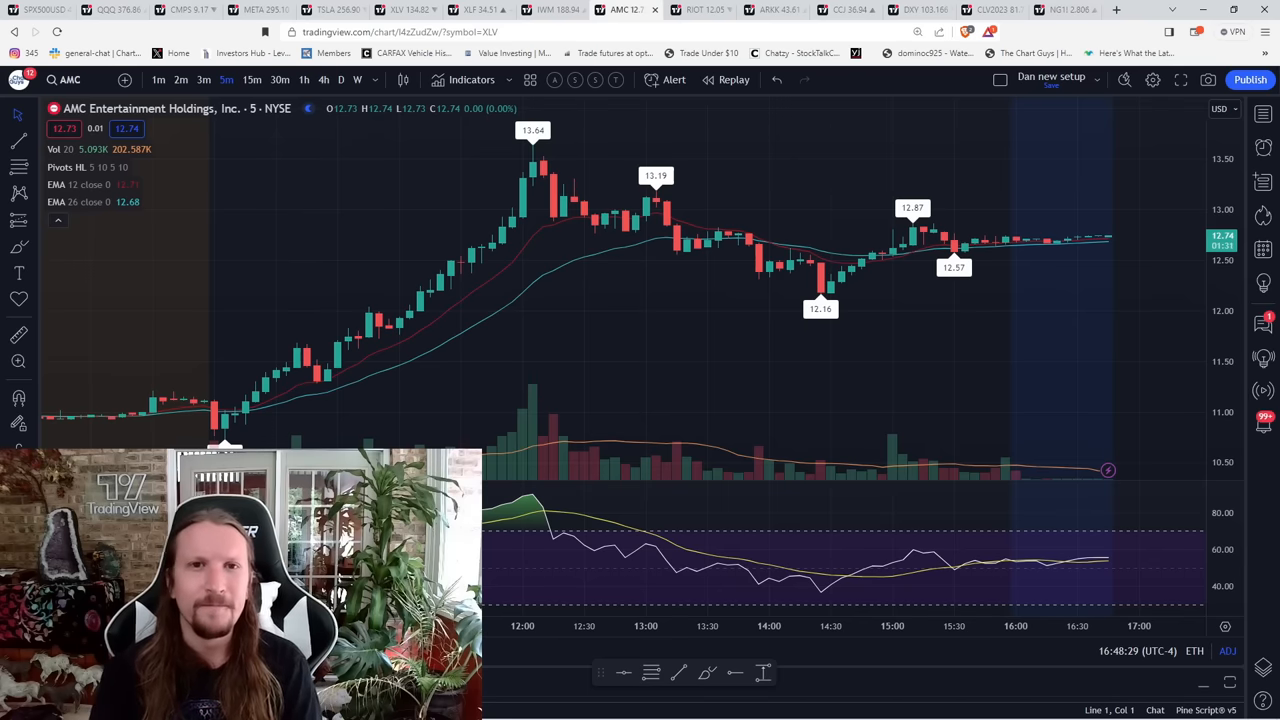
- On RIOT hourly, mark the 12.55 high, the 11.55 low and the path between, then load MARA
{"action": "key", "text": "ctrl+Tab"}
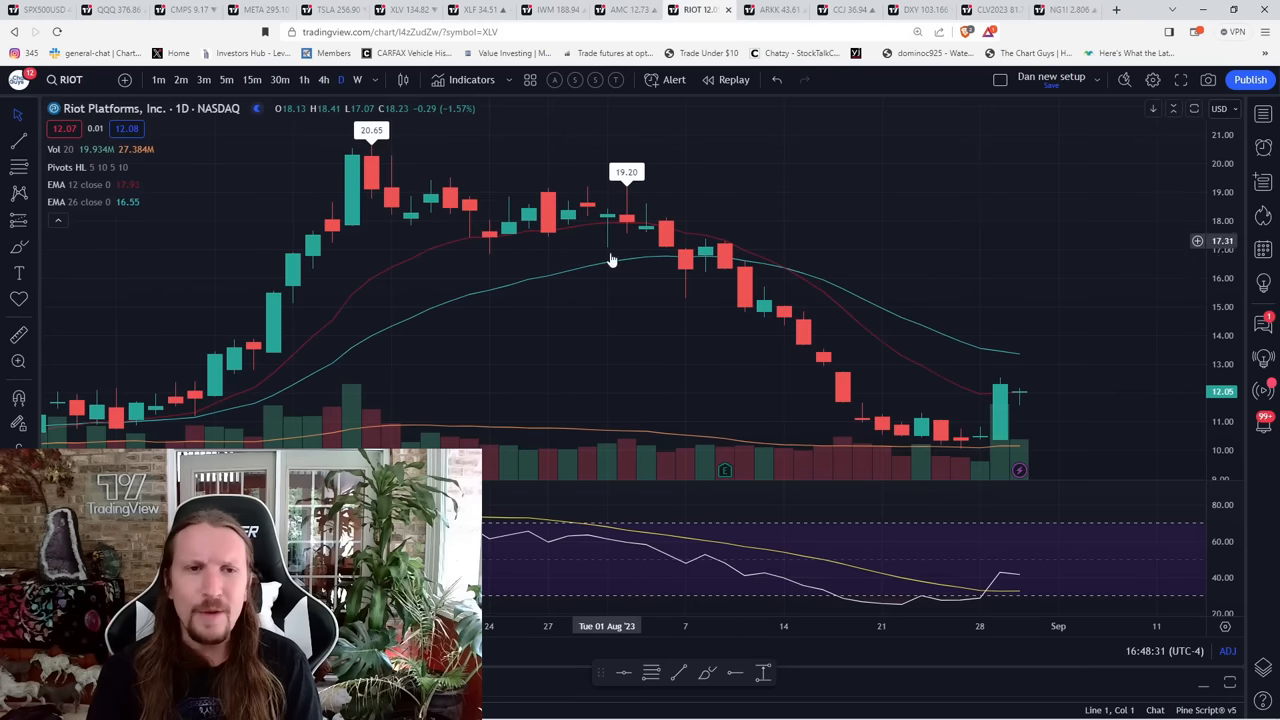
{"action": "scroll", "coordinate": [610, 260], "scroll_direction": "up", "scroll_amount": 3}
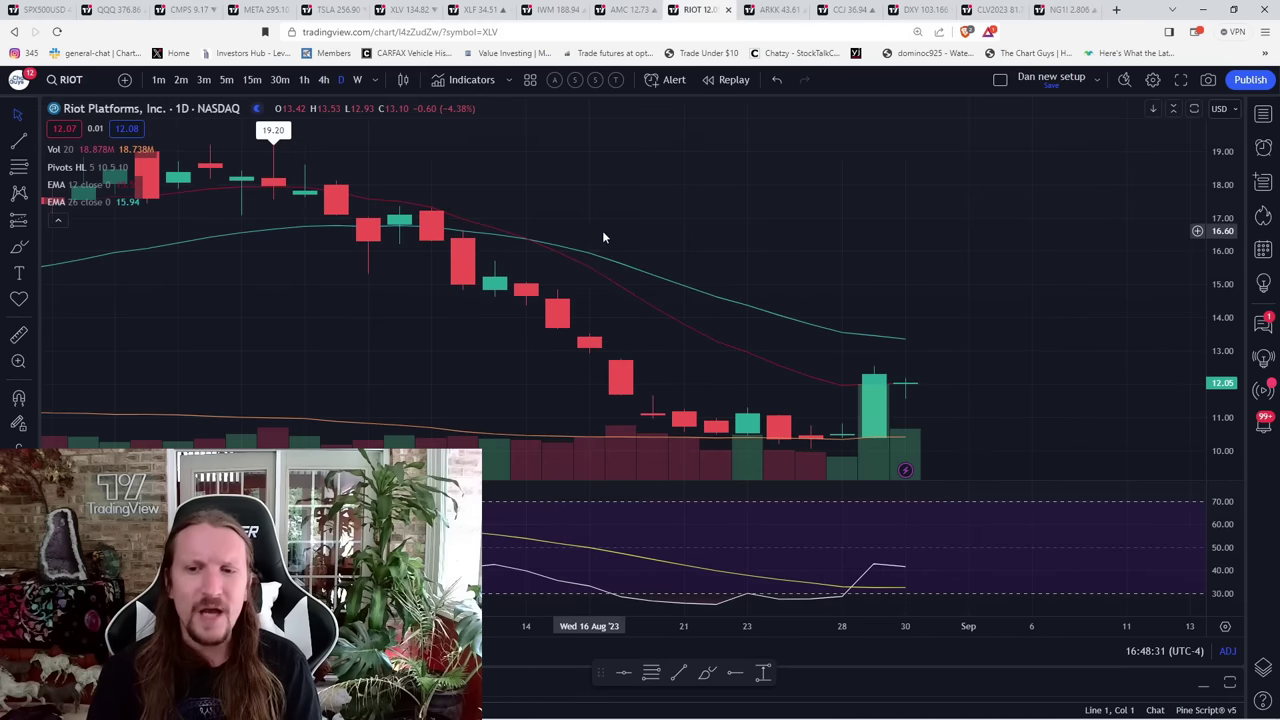
{"action": "left_click", "coordinate": [305, 80]}
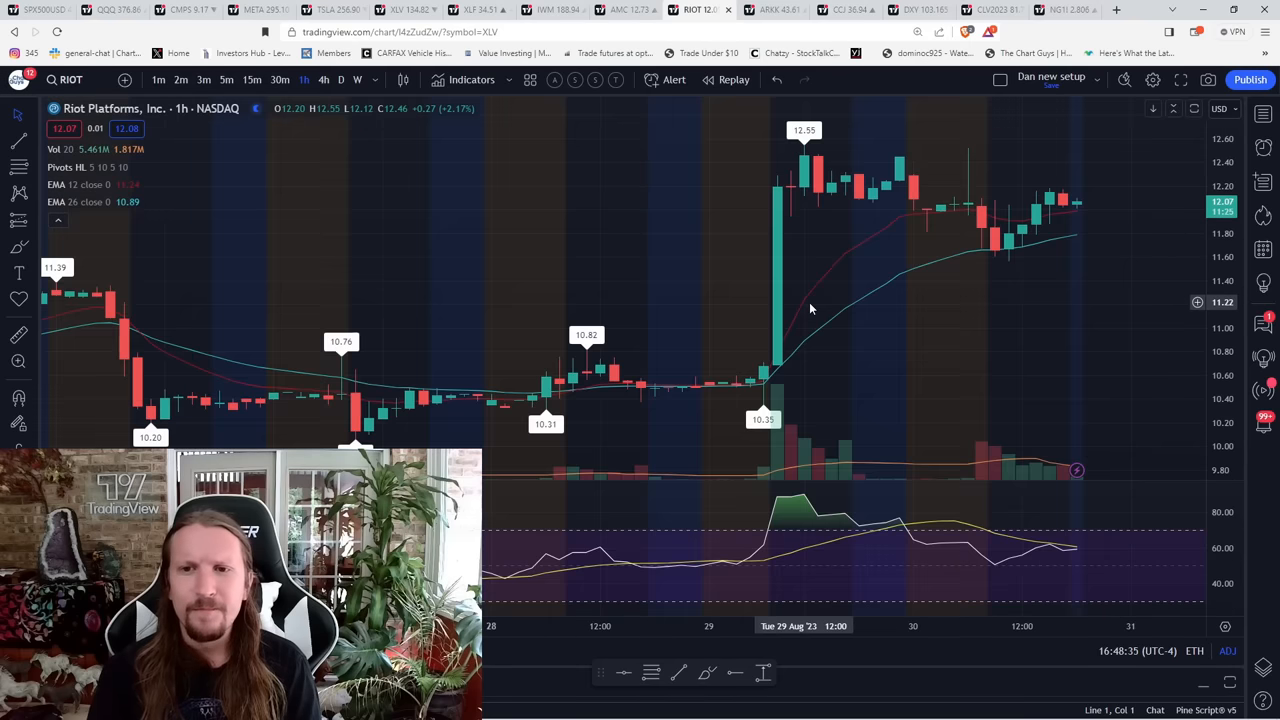
{"action": "scroll", "coordinate": [809, 302], "scroll_direction": "up", "scroll_amount": 2}
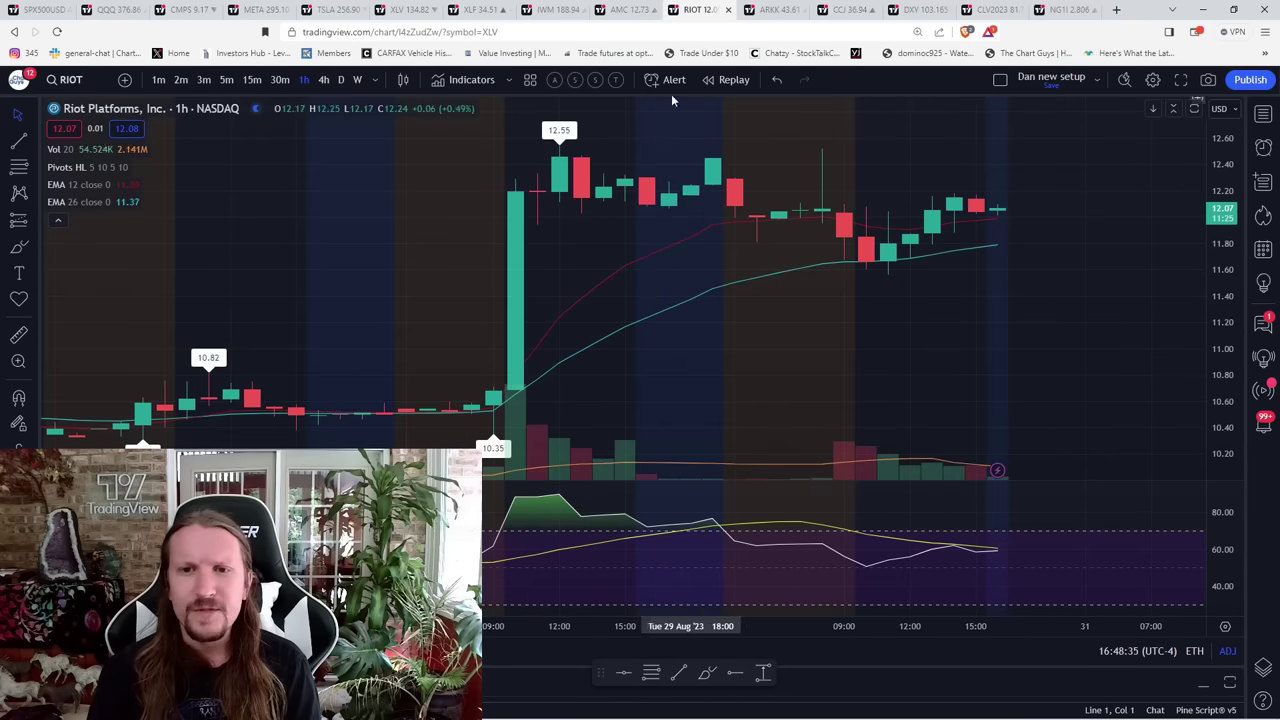
{"action": "left_click", "coordinate": [15, 249]}
{"action": "left_click_drag", "start_coordinate": [540, 142], "coordinate": [582, 142]}
{"action": "left_click_drag", "start_coordinate": [846, 270], "coordinate": [953, 278]}
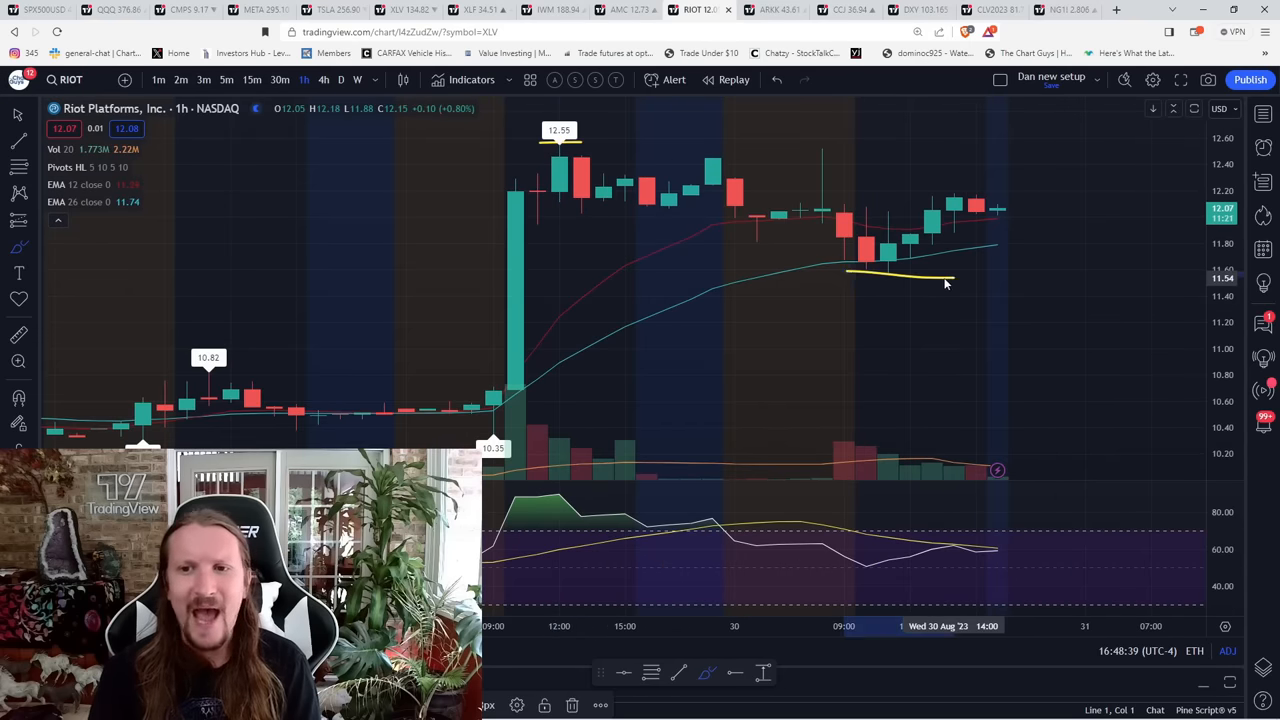
{"action": "mouse_move", "coordinate": [560, 140]}
{"action": "left_mouse_down"}
{"action": "mouse_move", "coordinate": [868, 280]}
{"action": "mouse_move", "coordinate": [974, 202]}
{"action": "left_mouse_up"}
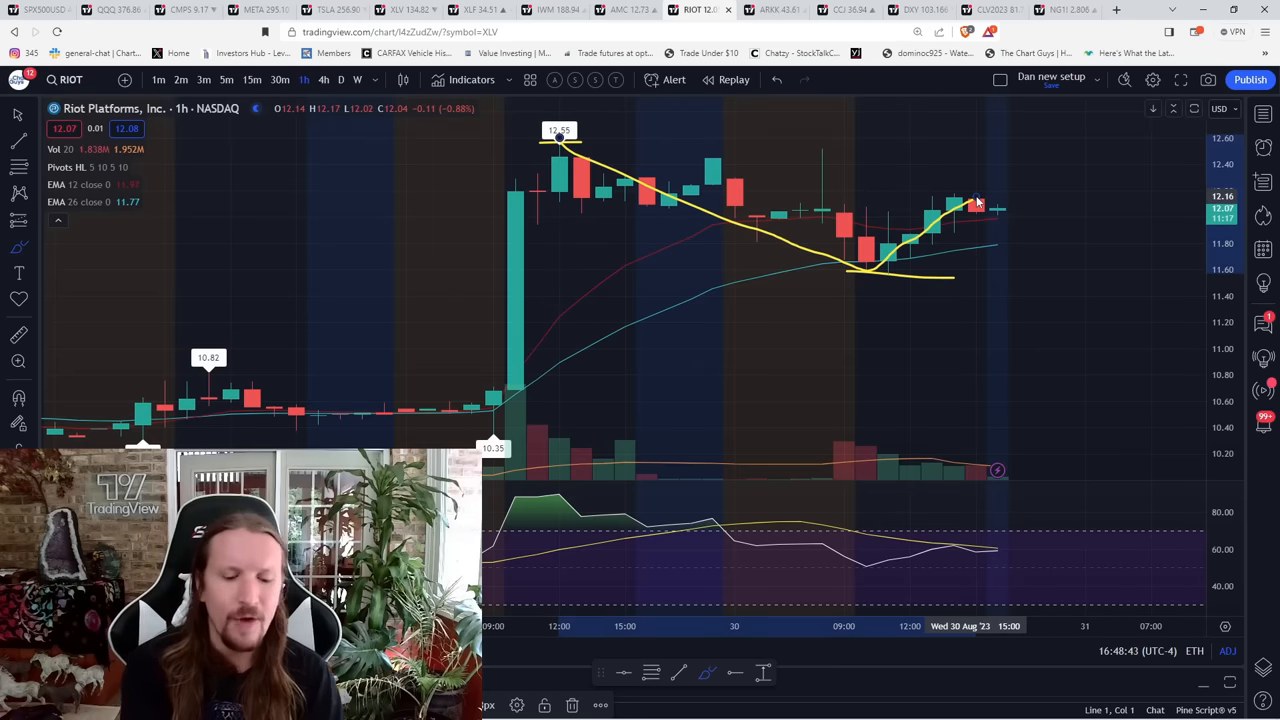
{"action": "type", "text": "MARA"}
{"action": "key", "text": "Return"}
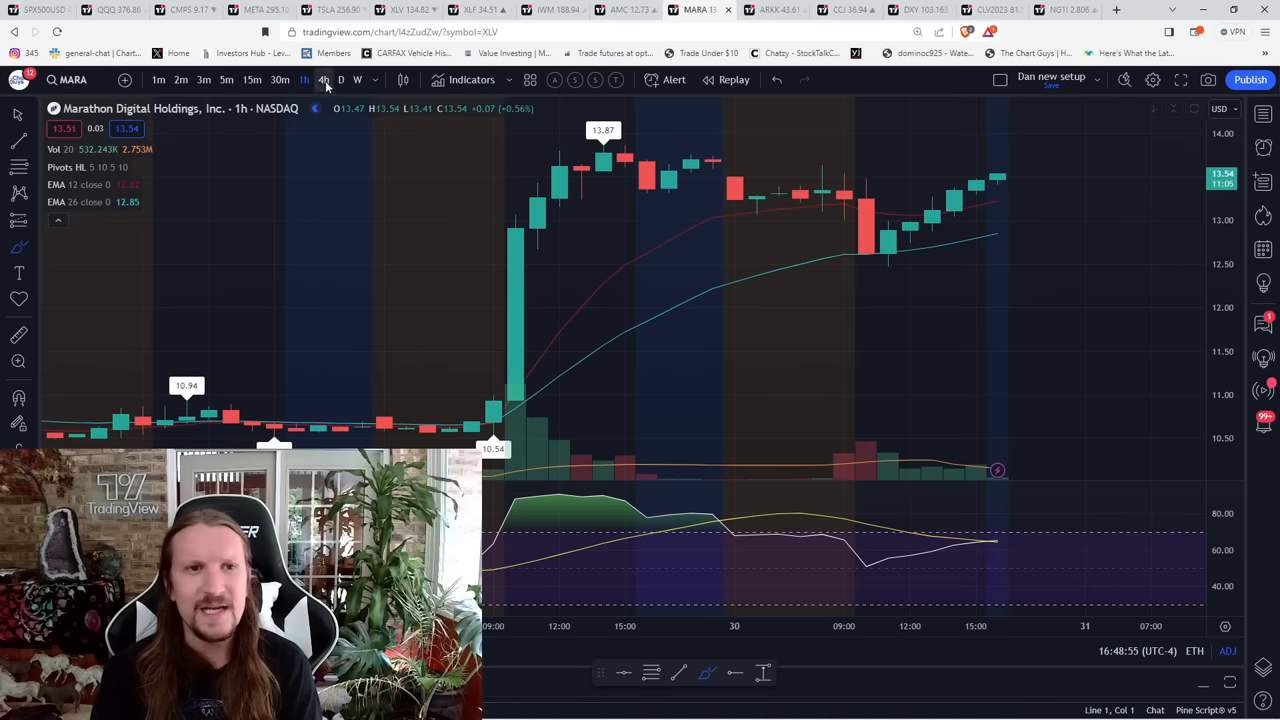
- View MARA on five- and fifteen-minute candles, then load RIOT on five-minute candles
{"action": "left_click", "coordinate": [229, 82]}
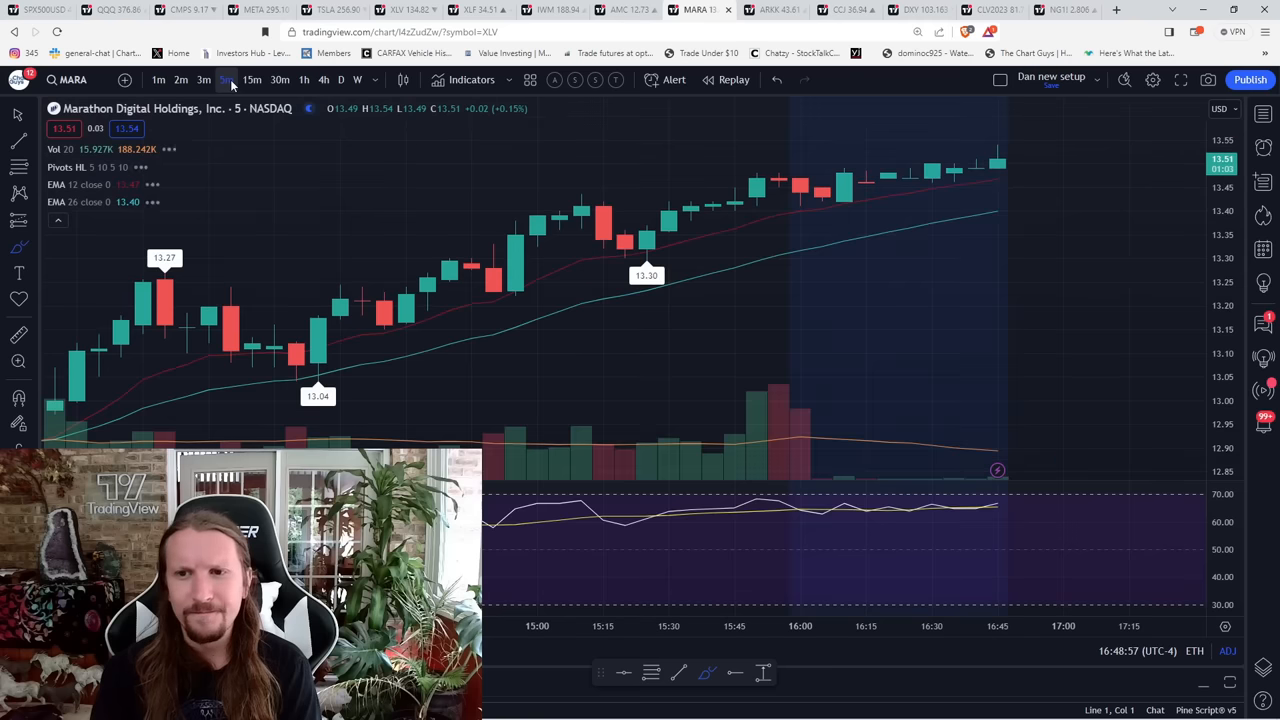
{"action": "scroll", "coordinate": [690, 258], "scroll_direction": "down", "scroll_amount": 5}
{"action": "key", "text": "1"}
{"action": "key", "text": "5"}
{"action": "key", "text": "Return"}
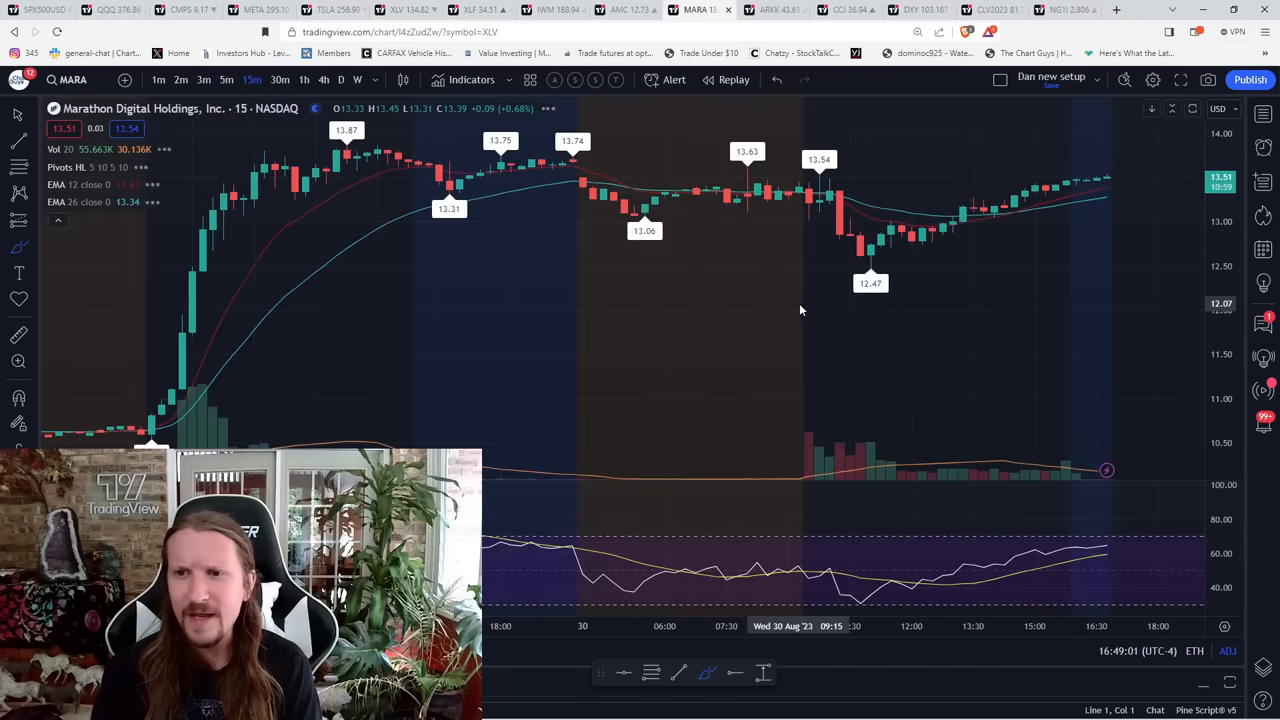
{"action": "type", "text": "RIOT"}
{"action": "key", "text": "Return"}
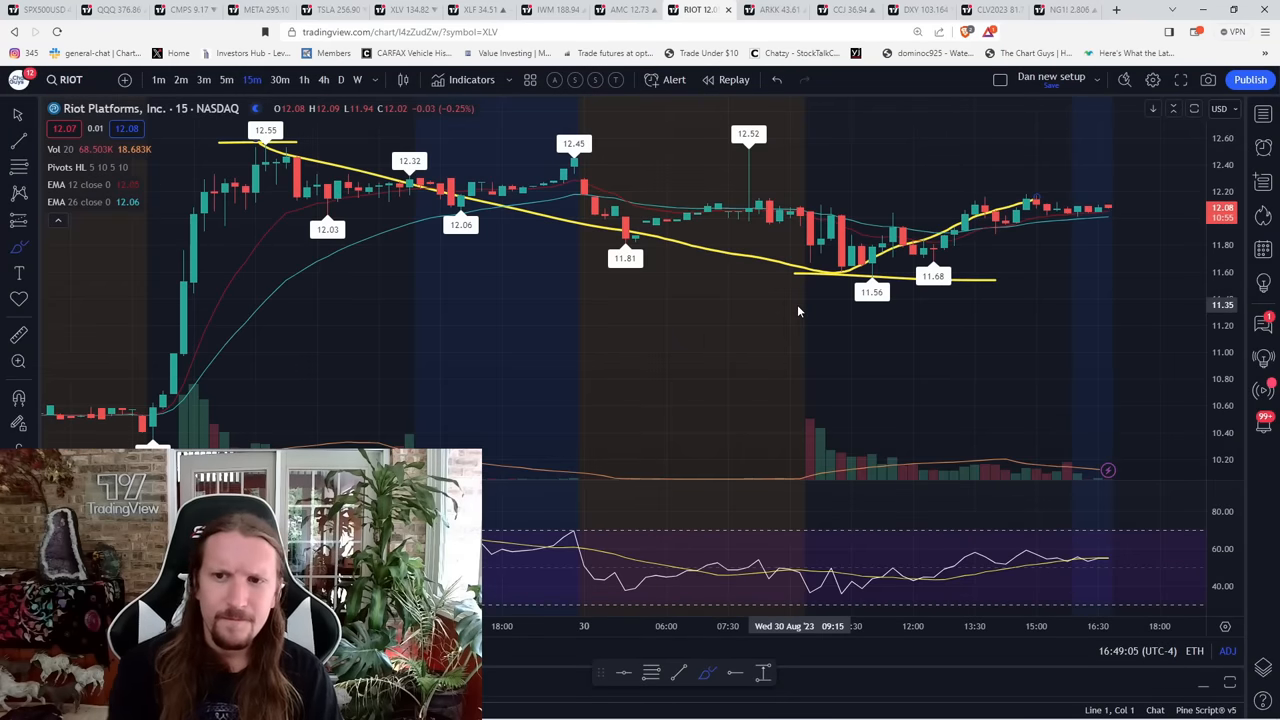
{"action": "key", "text": "5"}
{"action": "key", "text": "Return"}
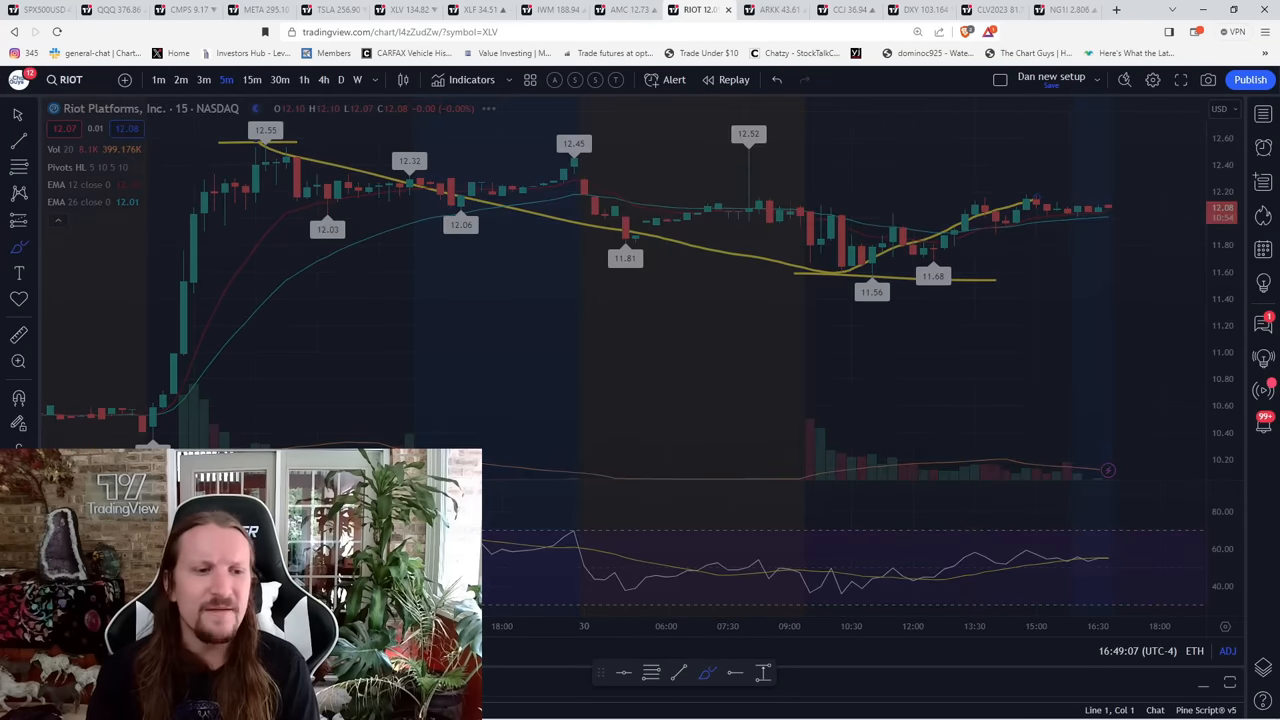
- Sketch a yellow zigzag through RIOT's 11.56 low toward 12.04, then show RIOT daily
{"action": "left_click", "coordinate": [18, 247]}
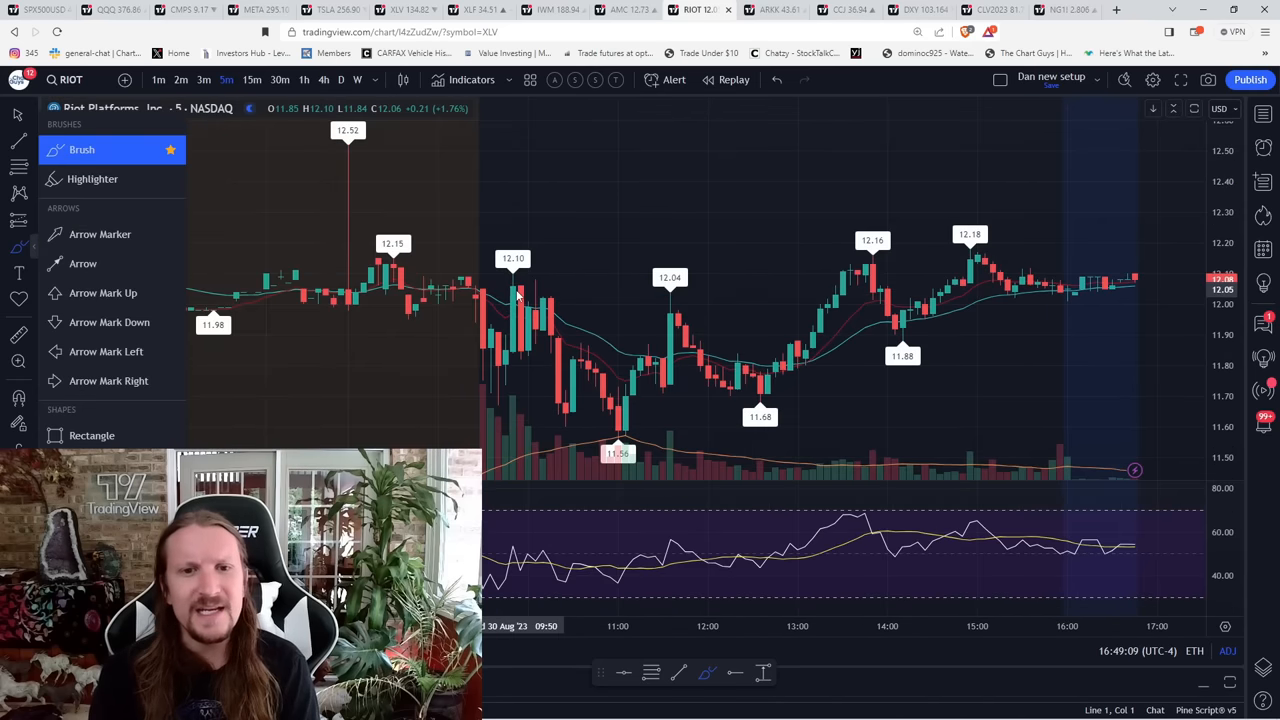
{"action": "left_click_drag", "start_coordinate": [546, 340], "coordinate": [640, 370]}
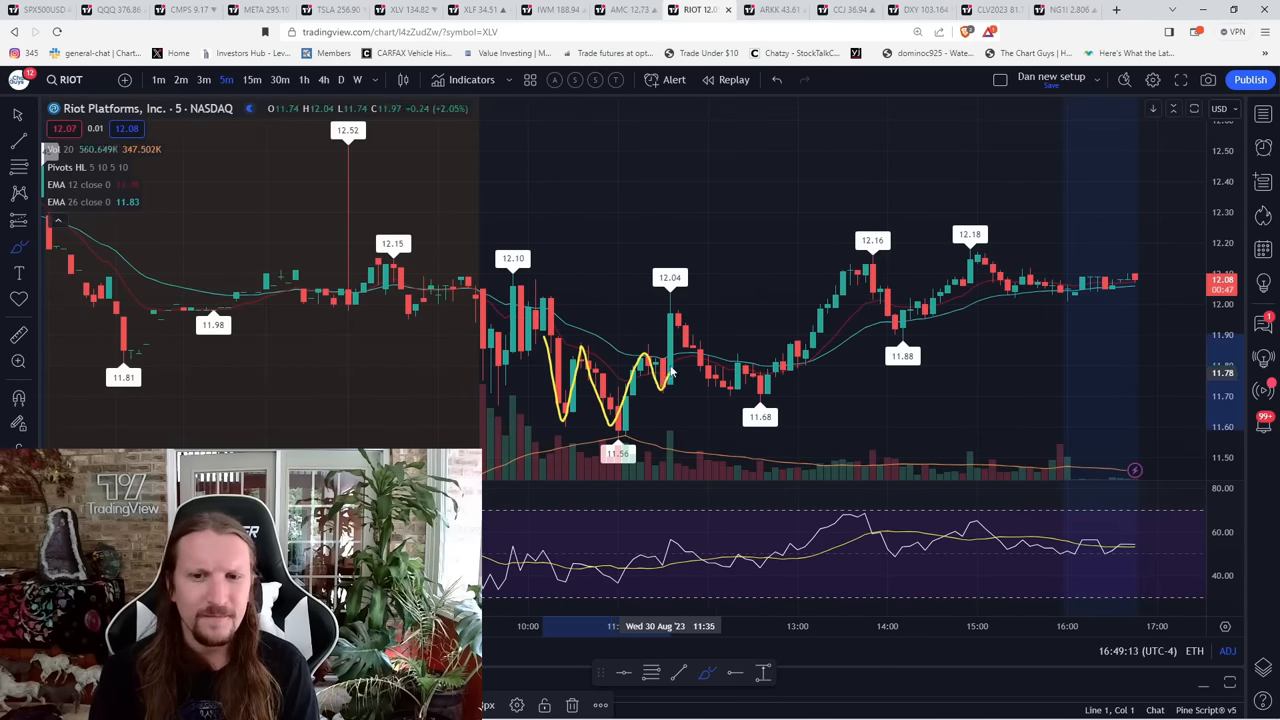
{"action": "left_click_drag", "start_coordinate": [640, 370], "coordinate": [670, 358]}
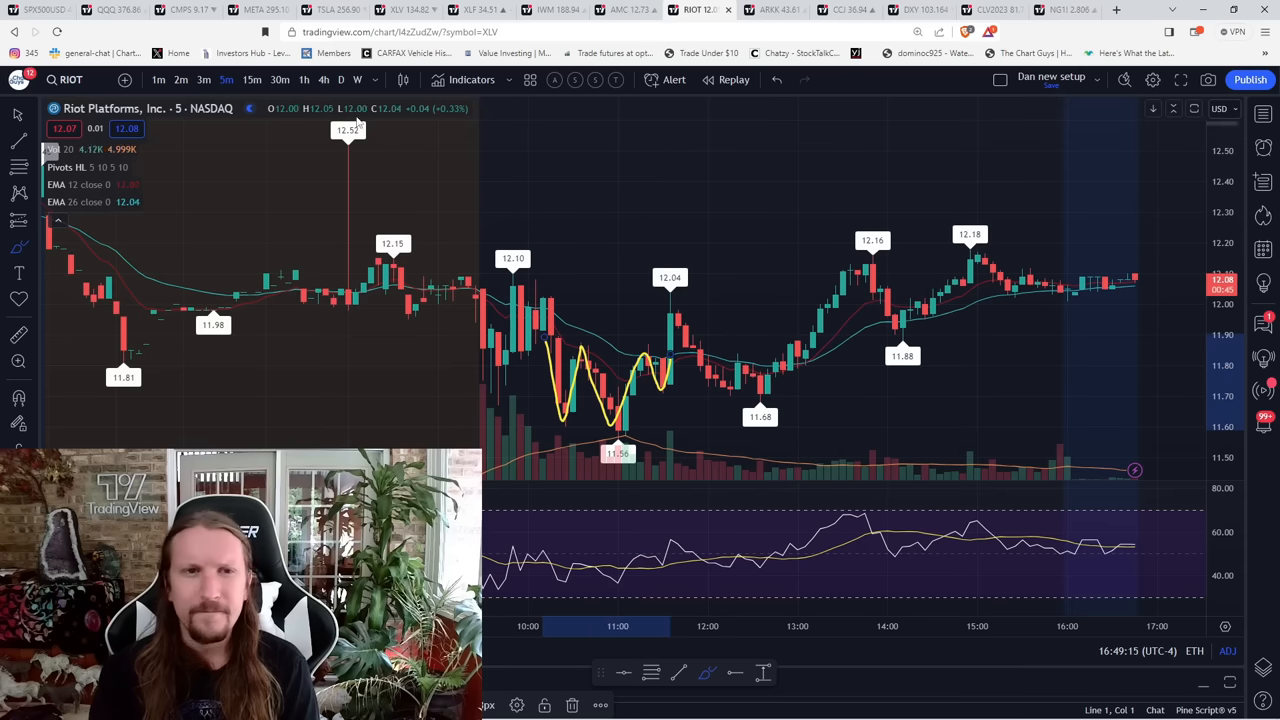
{"action": "left_click", "coordinate": [341, 80]}
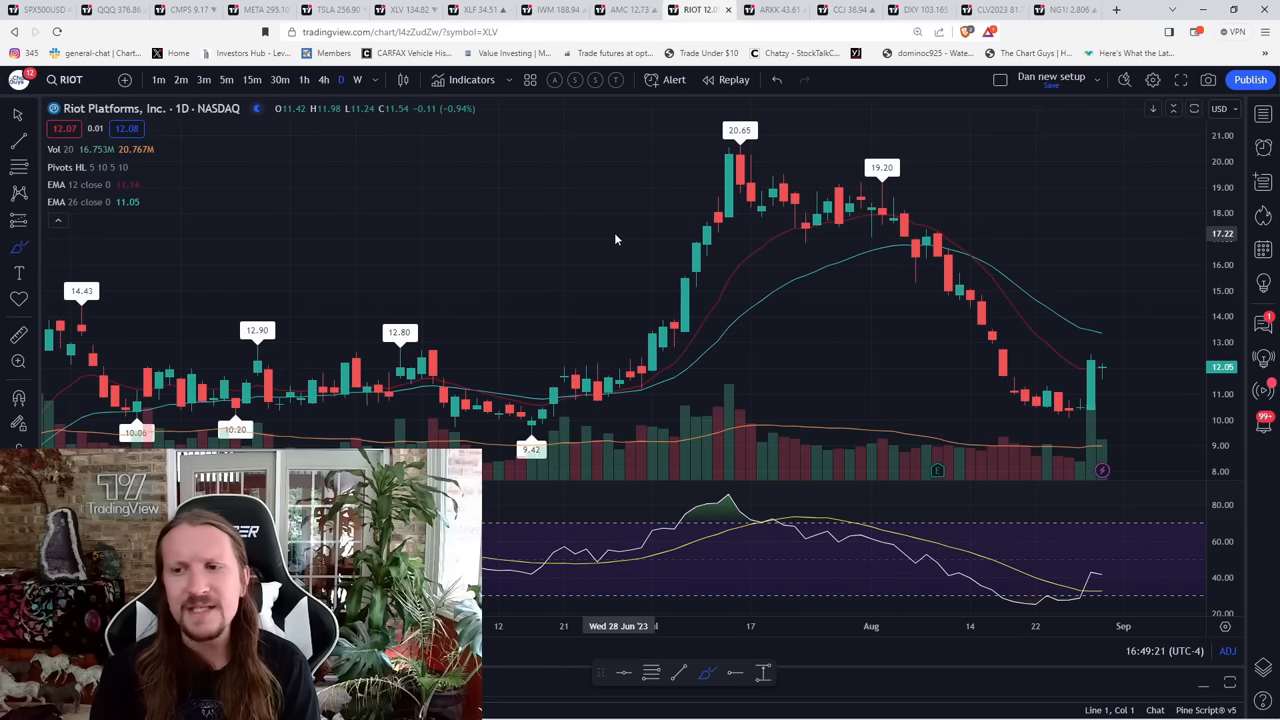
- Check ARKK, CCJ and UUUU, then chart Cameco (CCJ) on monthly candles
{"action": "left_click", "coordinate": [790, 9]}
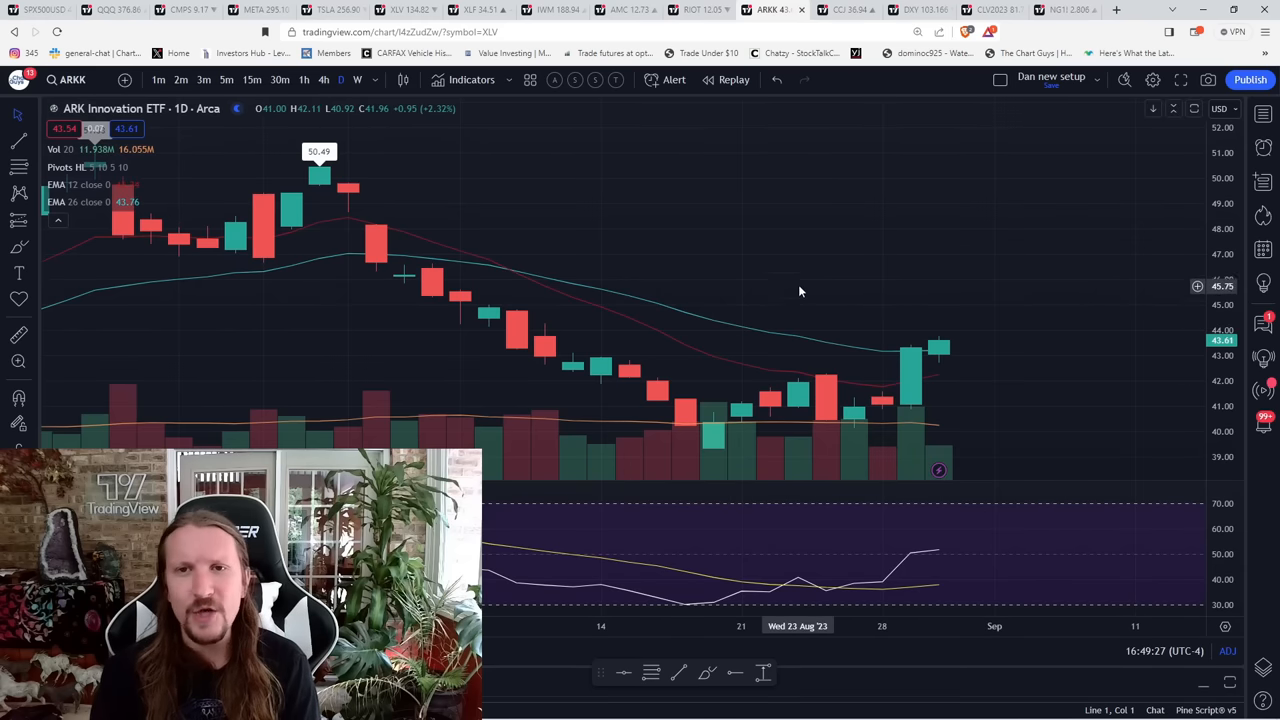
{"action": "left_click", "coordinate": [834, 9]}
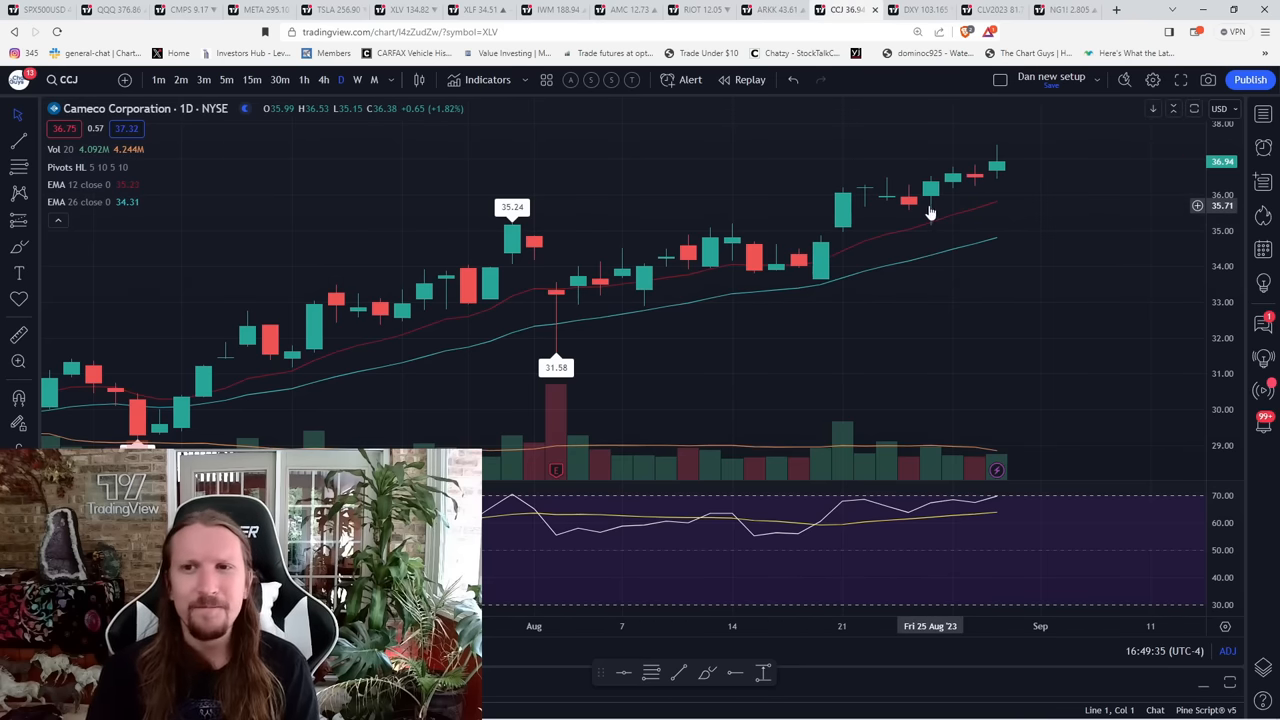
{"action": "type", "text": "U"}
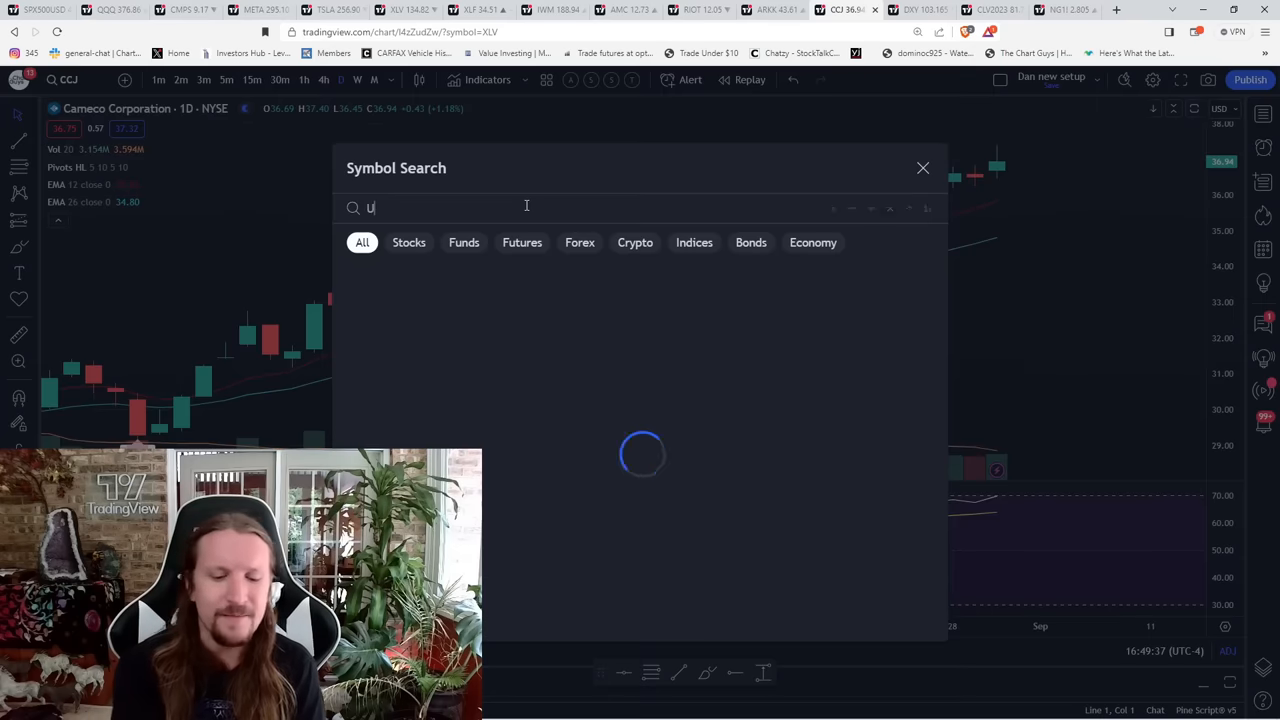
{"action": "type", "text": "UUU"}
{"action": "key", "text": "Return"}
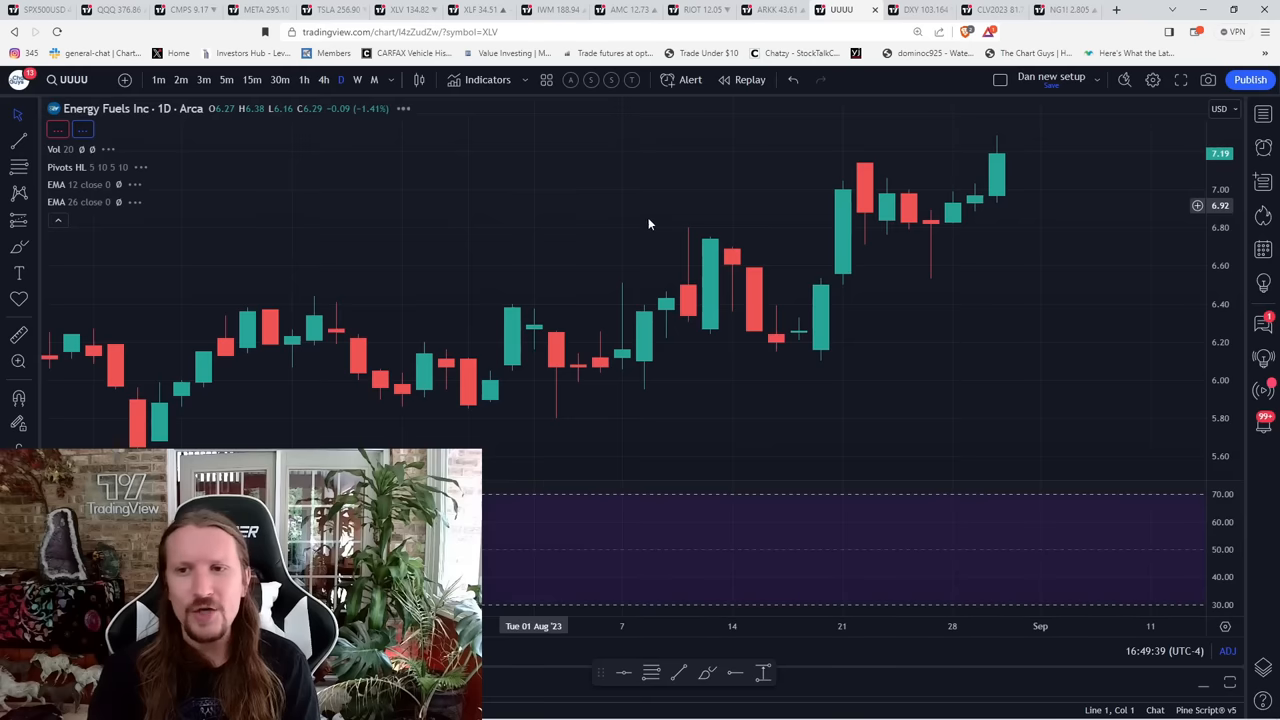
{"action": "scroll", "coordinate": [674, 226], "scroll_direction": "down", "scroll_amount": 3}
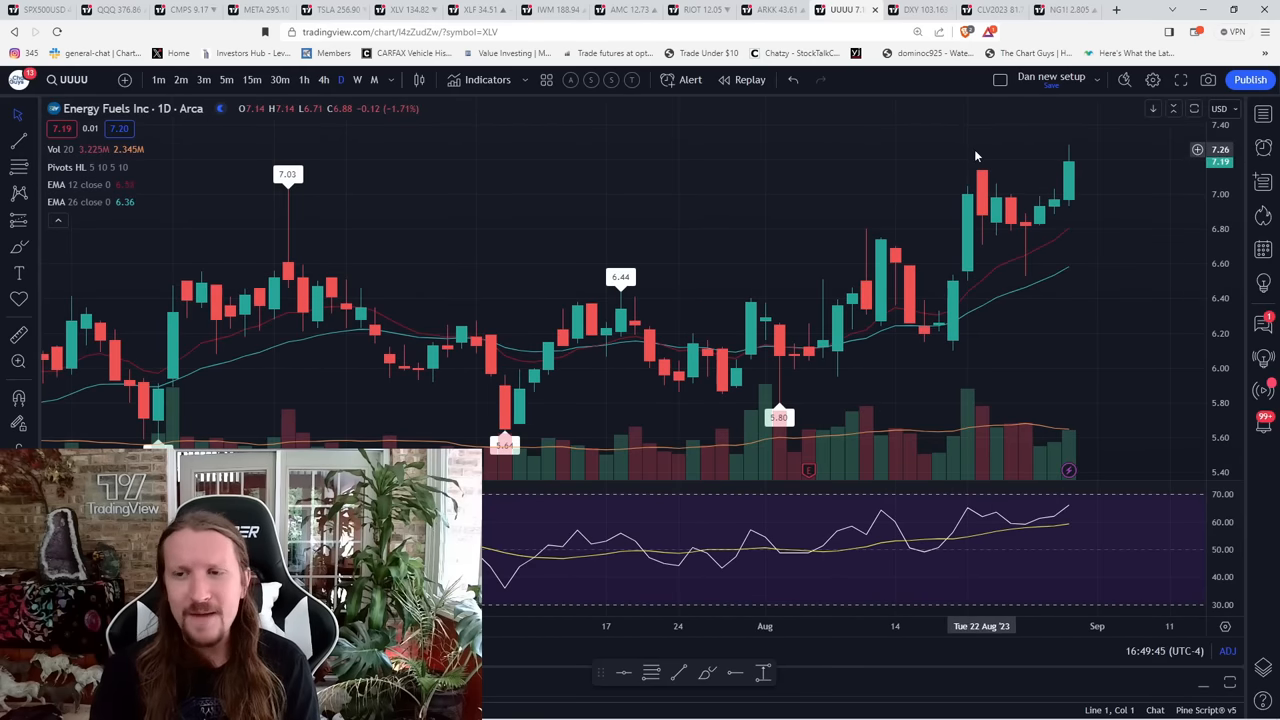
{"action": "scroll", "coordinate": [740, 211], "scroll_direction": "down", "scroll_amount": 3}
{"action": "scroll", "coordinate": [594, 249], "scroll_direction": "down", "scroll_amount": 3}
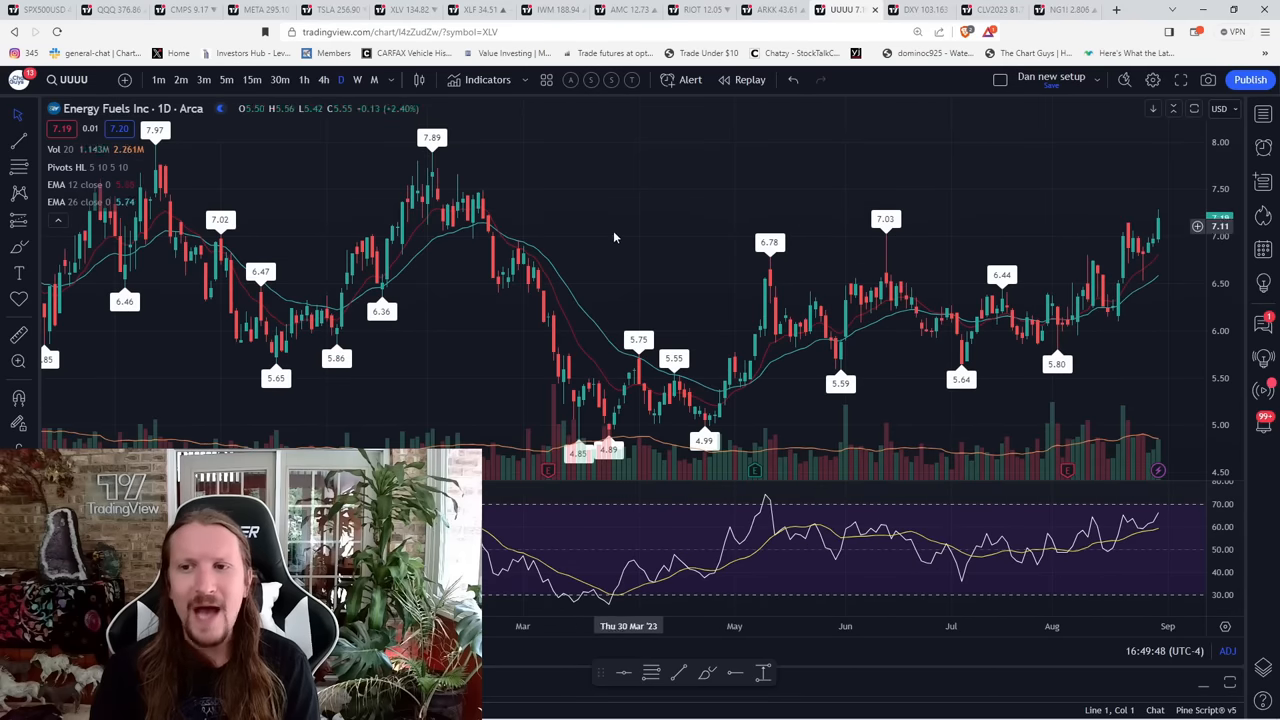
{"action": "scroll", "coordinate": [564, 240], "scroll_direction": "up", "scroll_amount": 2}
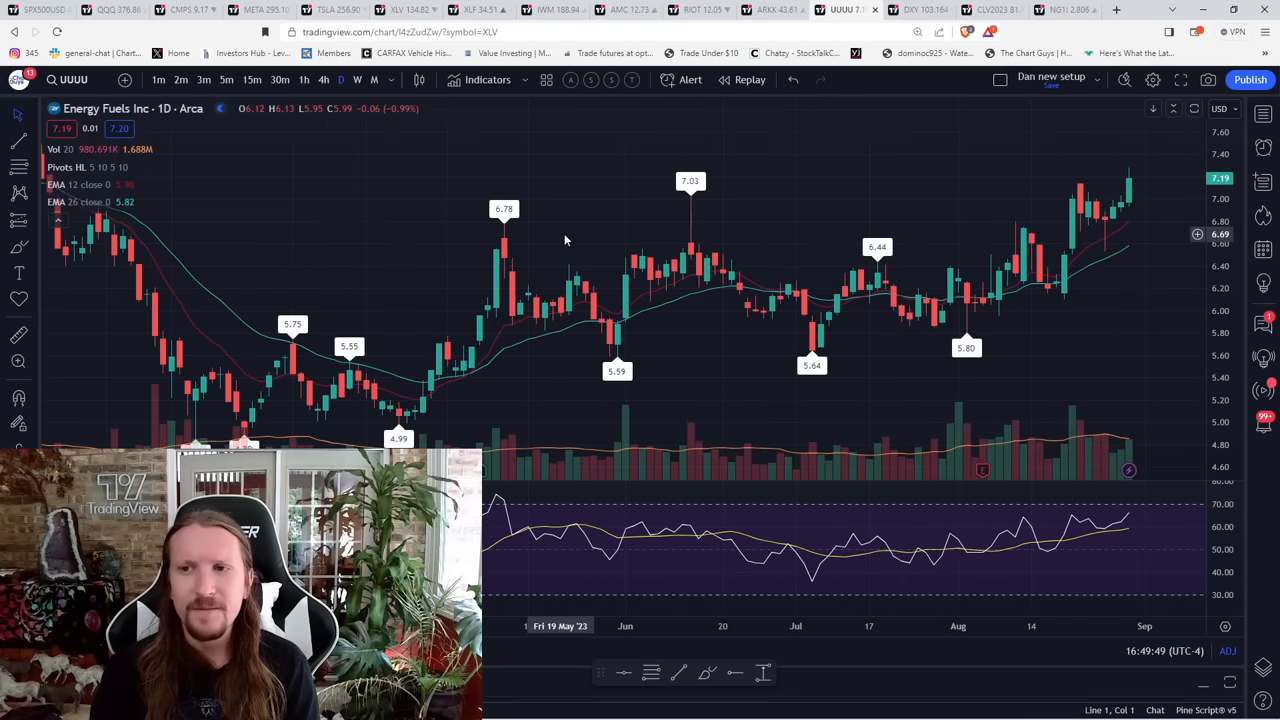
{"action": "type", "text": "CCJ"}
{"action": "key", "text": "Return"}
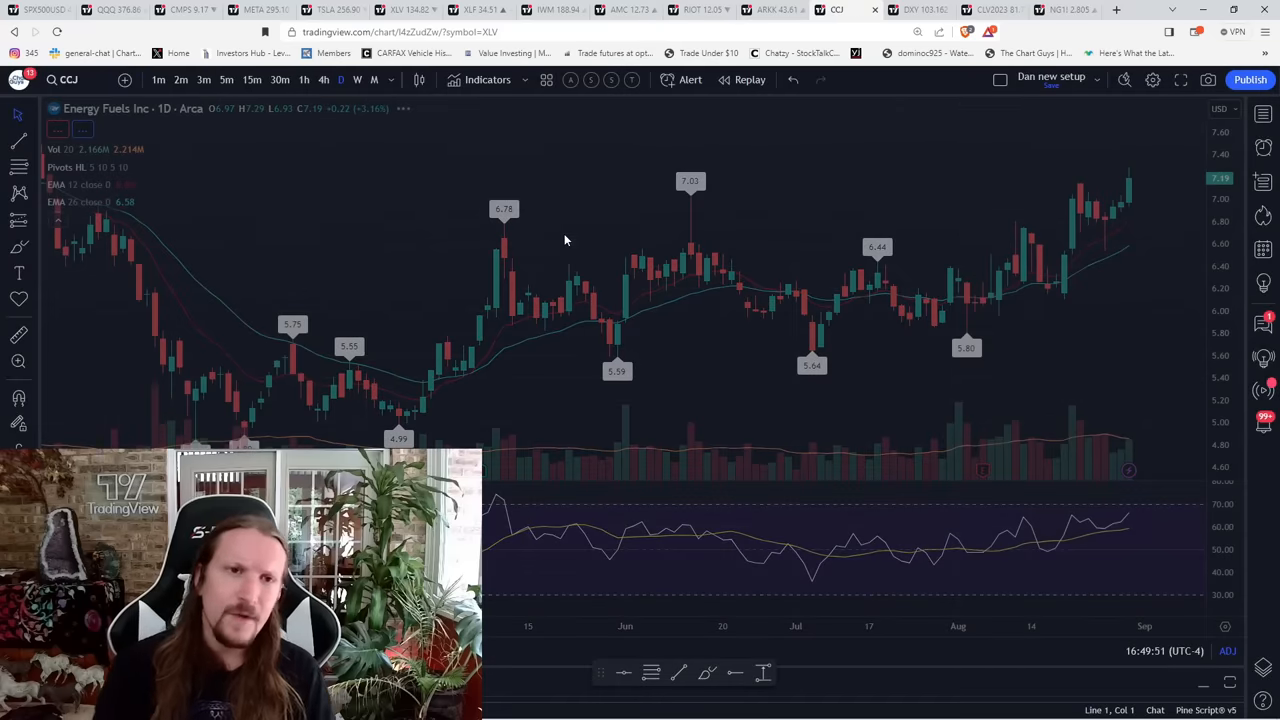
{"action": "scroll", "coordinate": [660, 258], "scroll_direction": "up", "scroll_amount": 2}
{"action": "scroll", "coordinate": [721, 222], "scroll_direction": "up", "scroll_amount": 2}
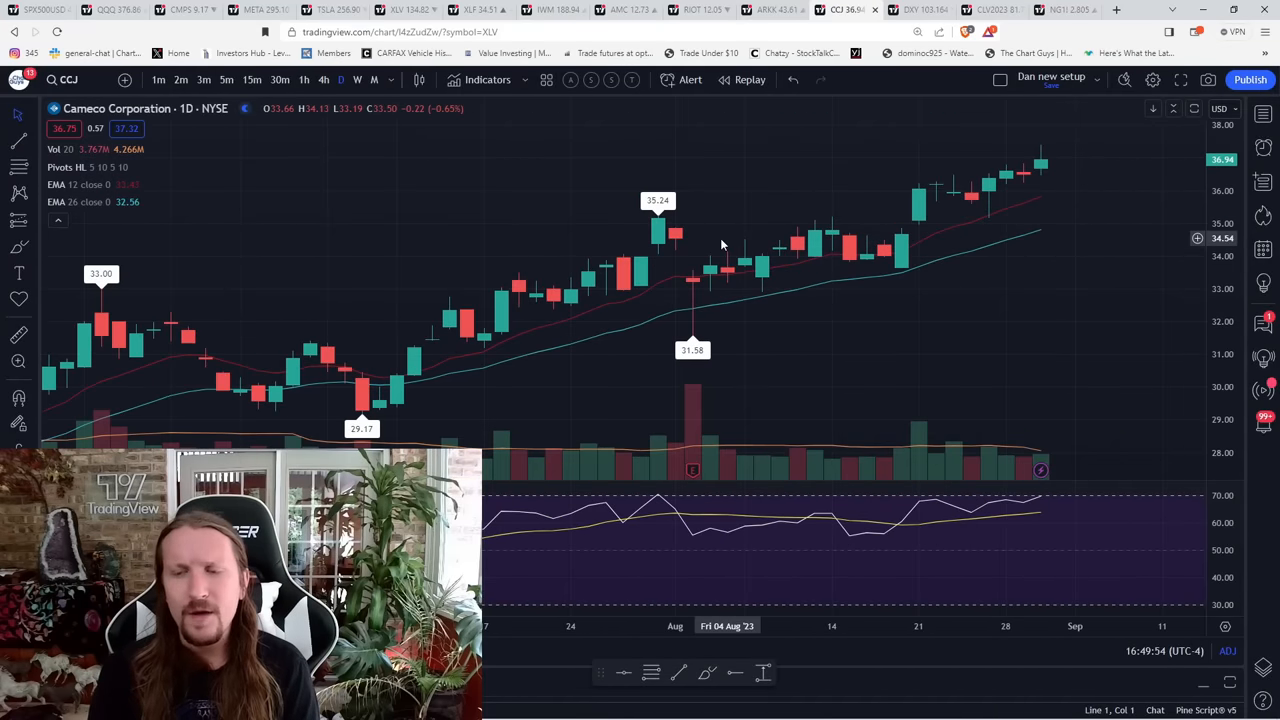
{"action": "scroll", "coordinate": [700, 230], "scroll_direction": "down", "scroll_amount": 2}
{"action": "left_click", "coordinate": [374, 80]}
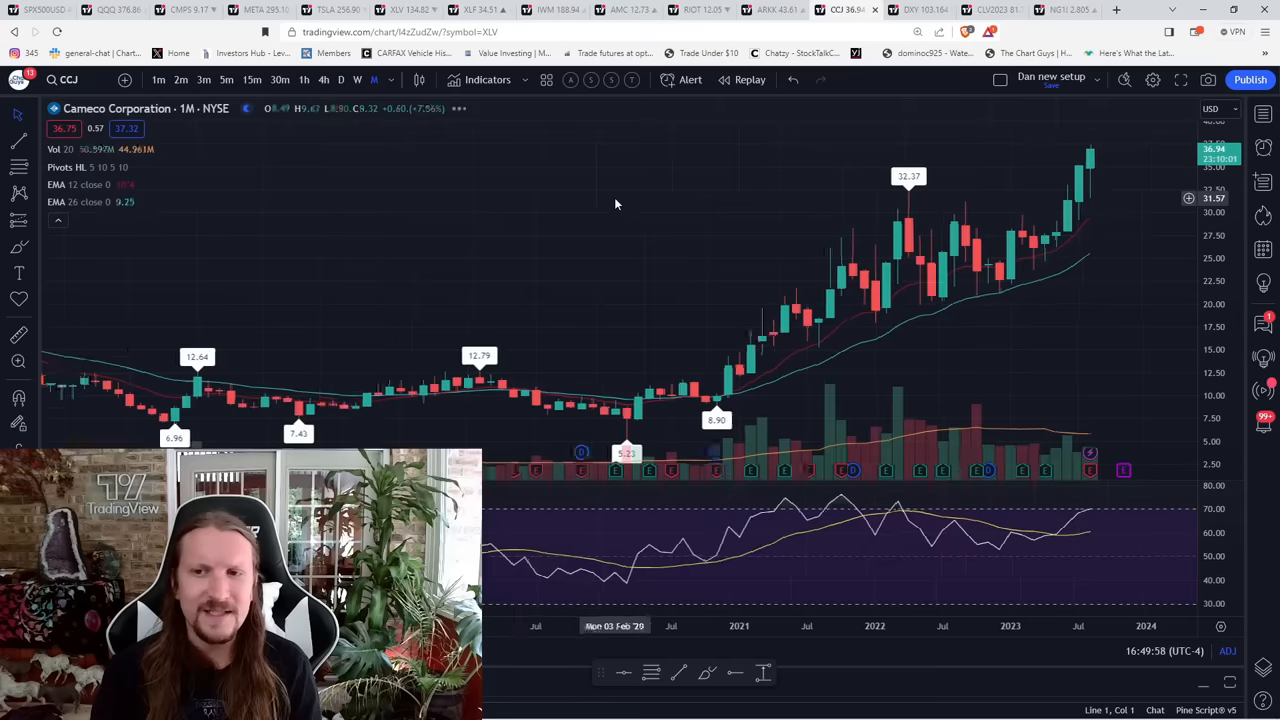
- Sketch Cameco's swings around the 32.37 peak and a short level near recent highs
{"action": "left_click", "coordinate": [18, 247]}
{"action": "mouse_move", "coordinate": [727, 318]}
{"action": "left_mouse_down"}
{"action": "mouse_move", "coordinate": [845, 230]}
{"action": "mouse_move", "coordinate": [963, 273]}
{"action": "left_mouse_up"}
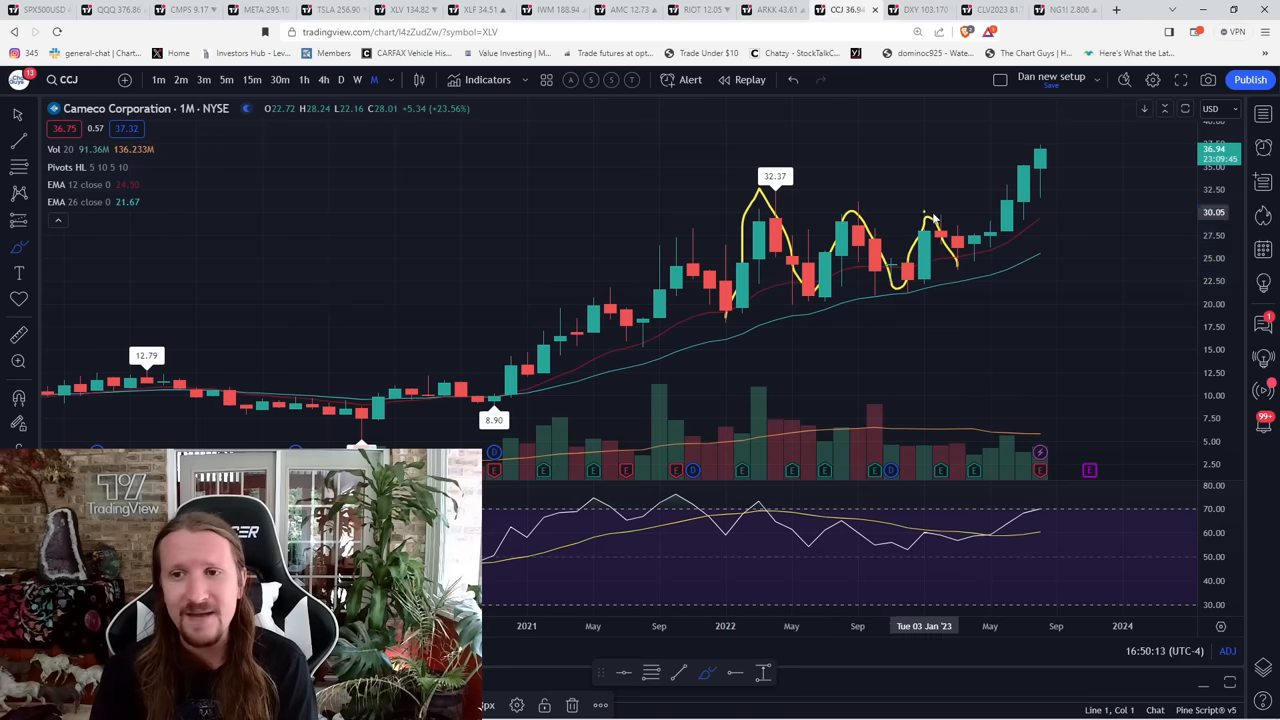
{"action": "left_click_drag", "start_coordinate": [928, 213], "coordinate": [970, 212]}
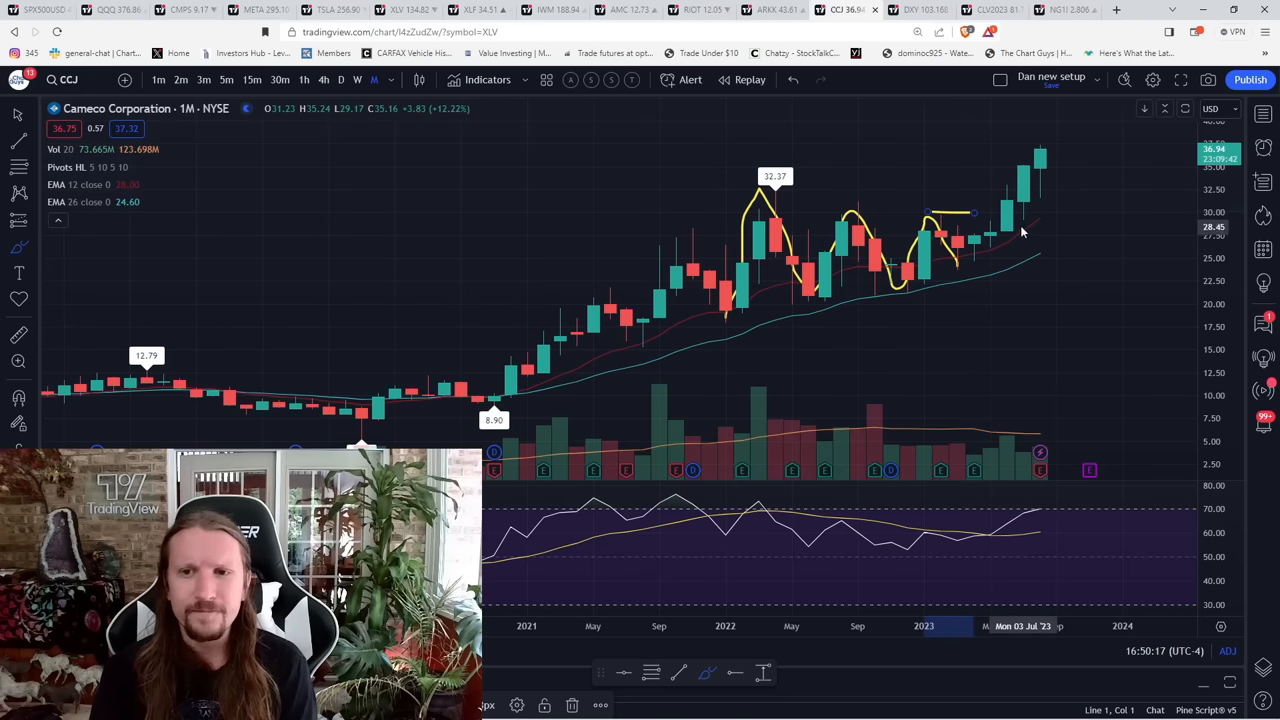
- View DXY weekly, 4-hour and daily, then sketch a projected dip and bounce after the top
{"action": "left_click", "coordinate": [915, 10]}
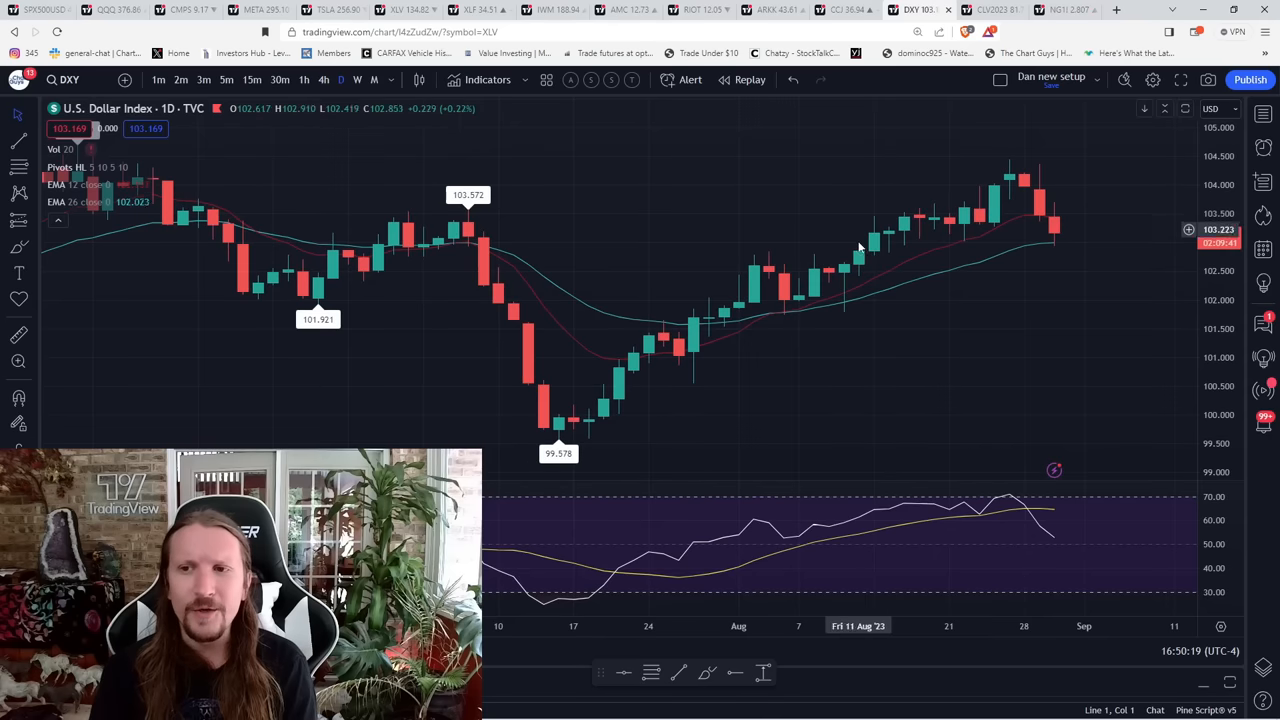
{"action": "left_click", "coordinate": [356, 80]}
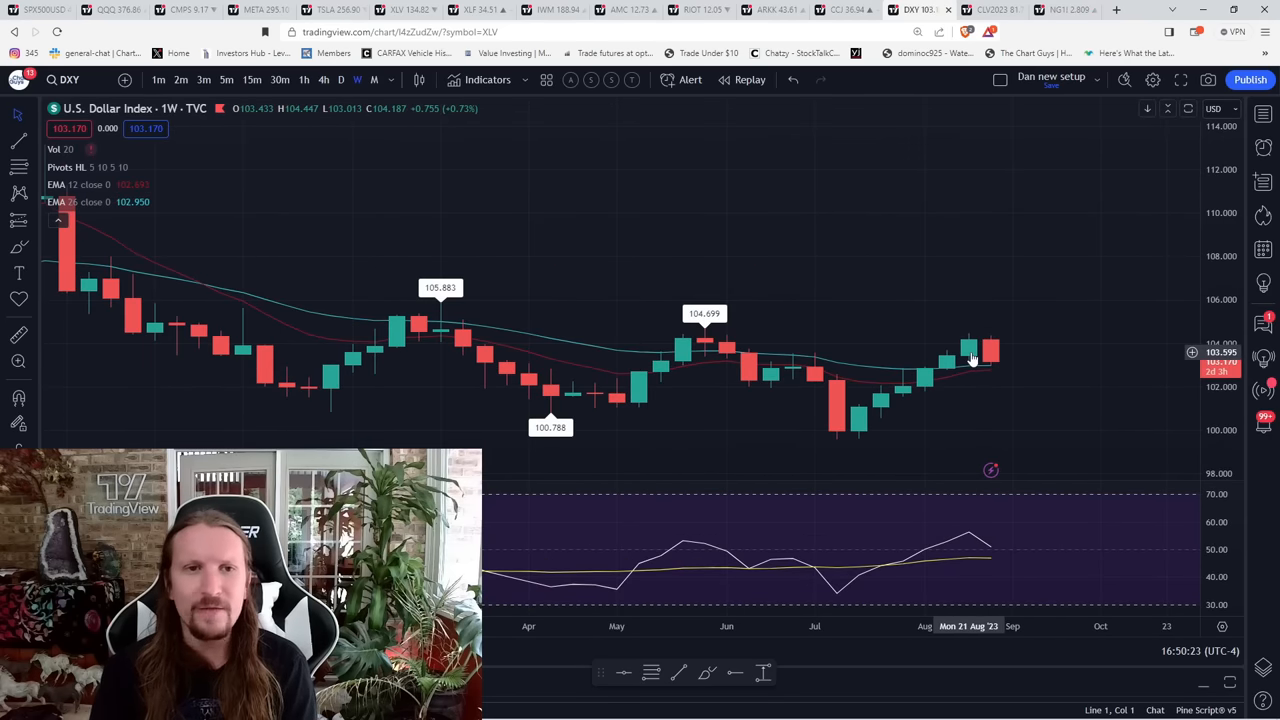
{"action": "scroll", "coordinate": [975, 360], "scroll_direction": "up", "scroll_amount": 3}
{"action": "scroll", "coordinate": [975, 360], "scroll_direction": "up", "scroll_amount": 2}
{"action": "left_click", "coordinate": [323, 80]}
{"action": "scroll", "coordinate": [700, 265], "scroll_direction": "down", "scroll_amount": 2}
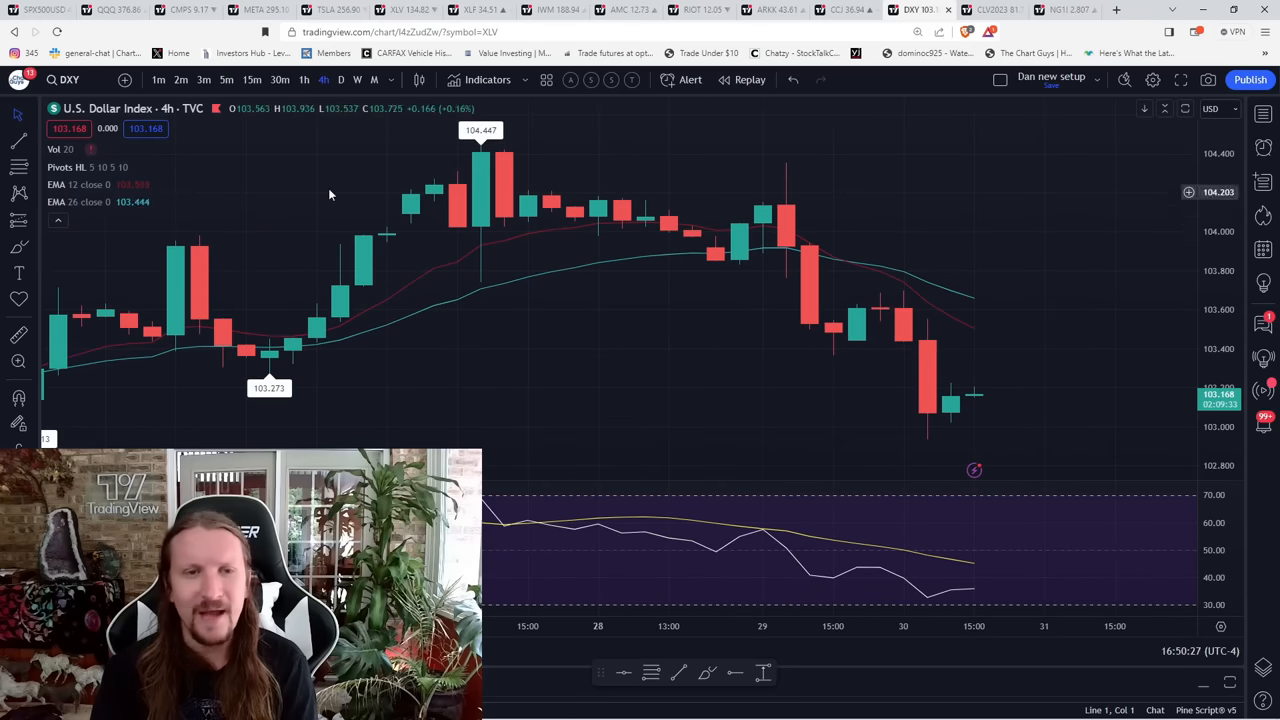
{"action": "left_click", "coordinate": [340, 80]}
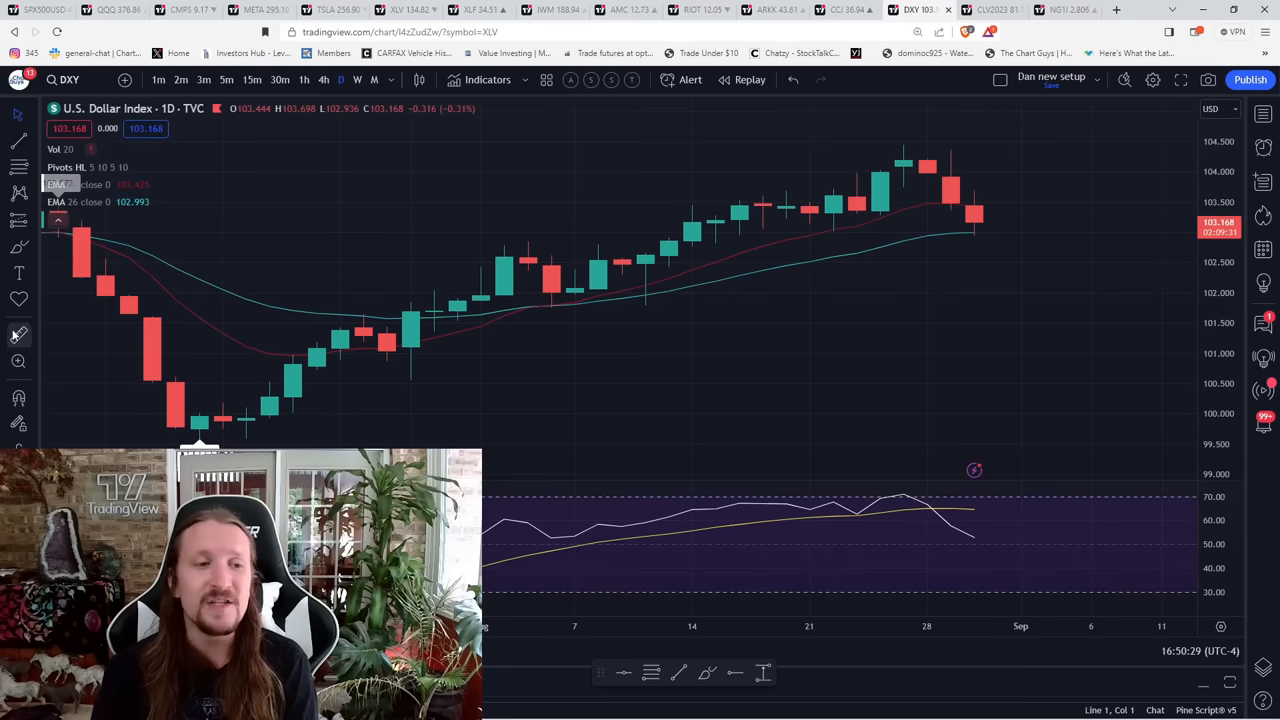
{"action": "left_click", "coordinate": [18, 247]}
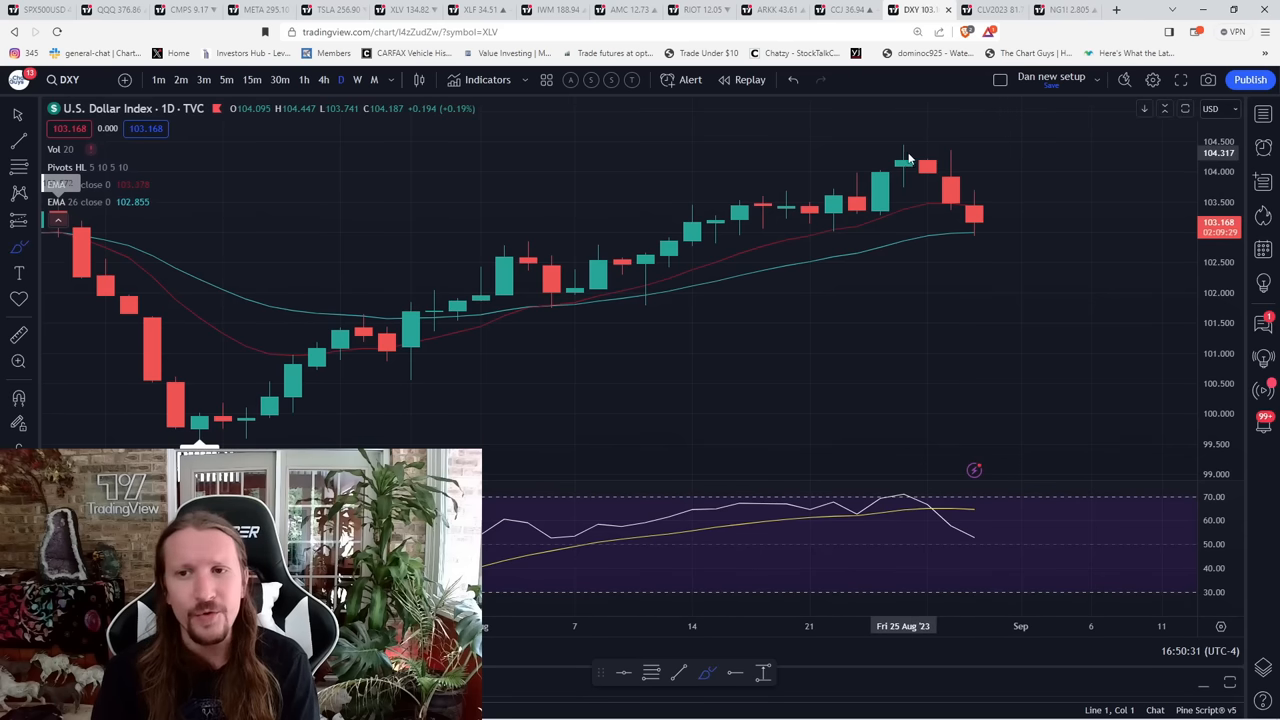
{"action": "mouse_move", "coordinate": [903, 148]}
{"action": "left_mouse_down"}
{"action": "mouse_move", "coordinate": [997, 182]}
{"action": "mouse_move", "coordinate": [1064, 254]}
{"action": "left_mouse_up"}
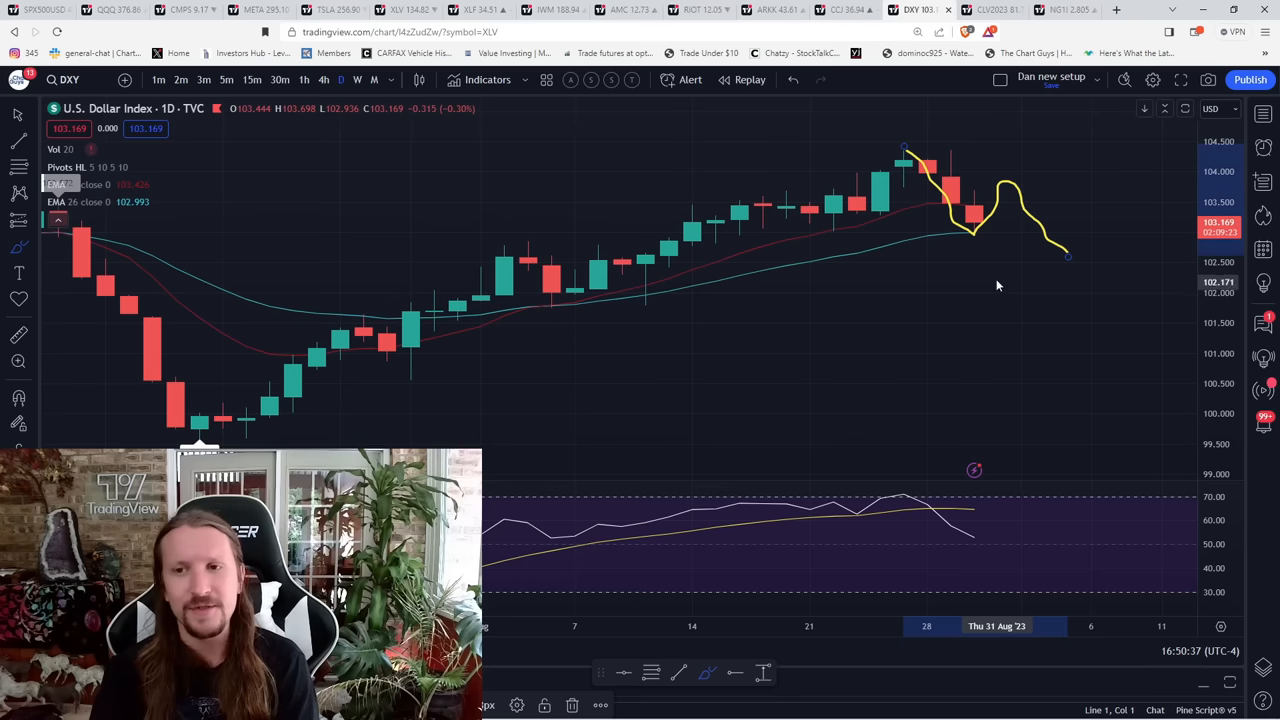
- On weekly DXY, delete the sketch and redraw the July rally with an upside projection
{"action": "left_click", "coordinate": [357, 80]}
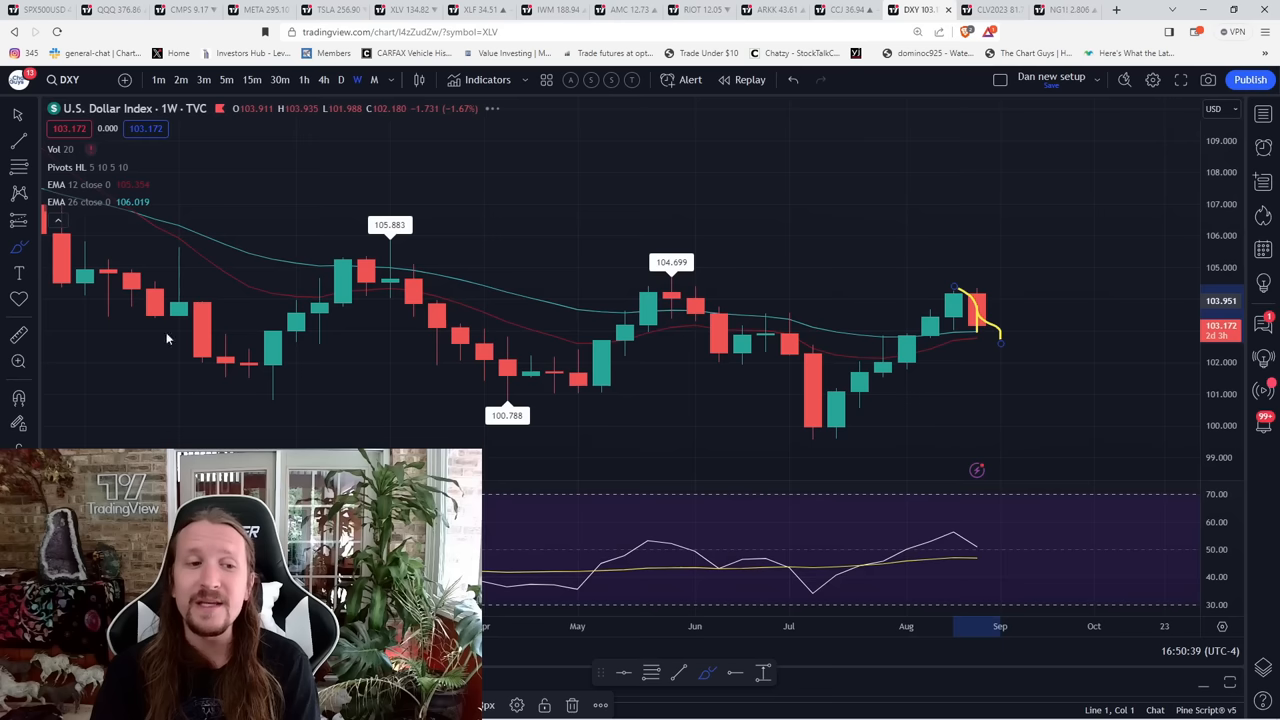
{"action": "key", "text": "Delete"}
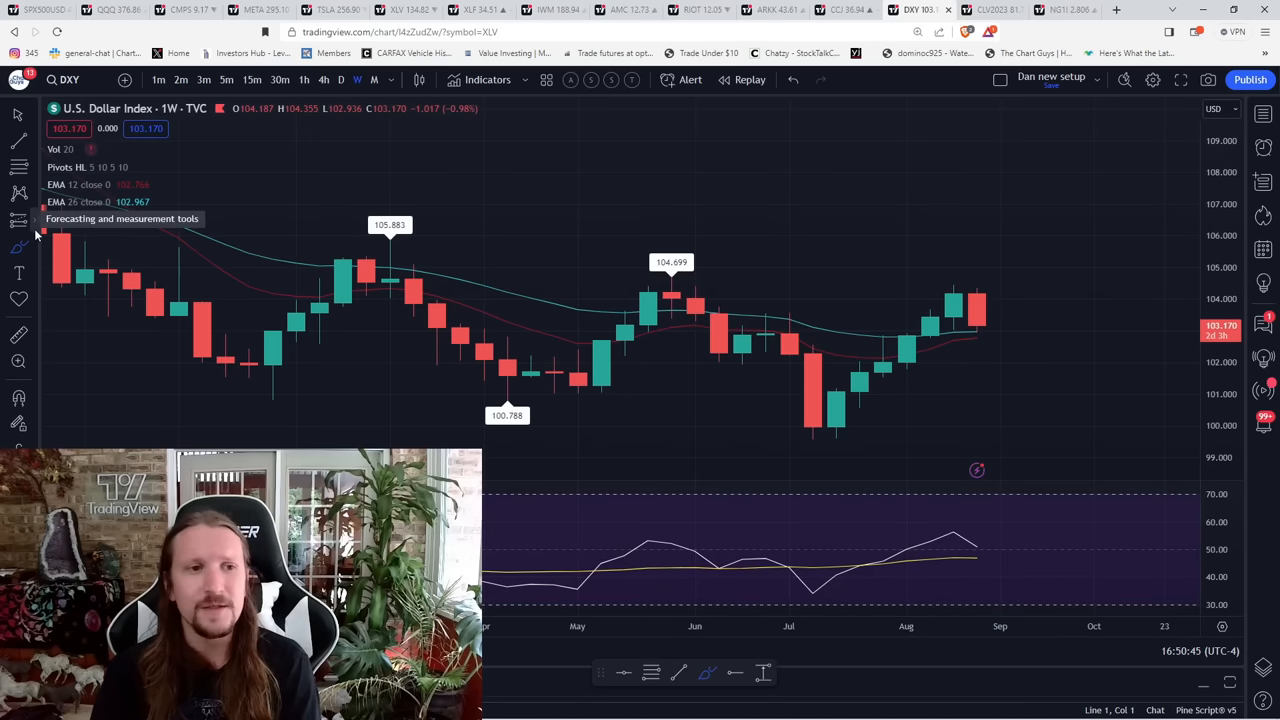
{"action": "left_click", "coordinate": [35, 240]}
{"action": "mouse_move", "coordinate": [814, 432]}
{"action": "left_mouse_down"}
{"action": "mouse_move", "coordinate": [951, 290]}
{"action": "mouse_move", "coordinate": [1037, 255]}
{"action": "left_mouse_up"}
{"action": "scroll", "coordinate": [512, 363], "scroll_direction": "down", "scroll_amount": 2}
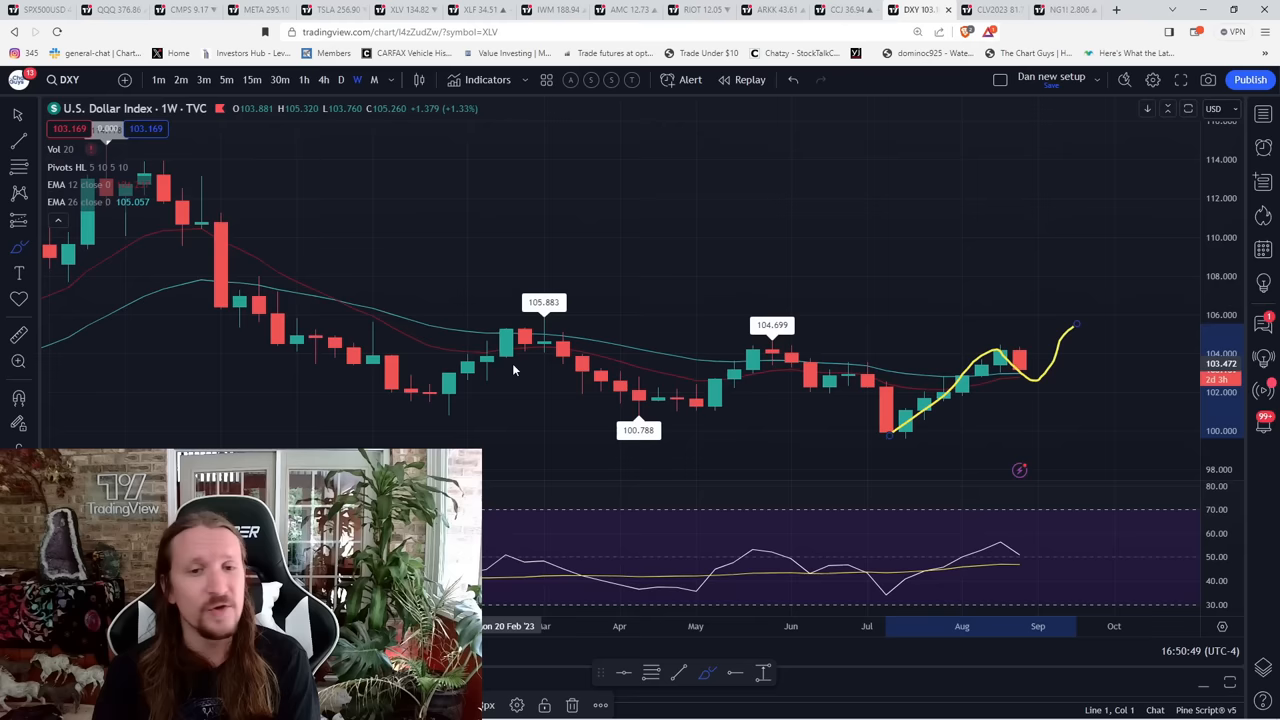
{"action": "scroll", "coordinate": [512, 363], "scroll_direction": "down", "scroll_amount": 1}
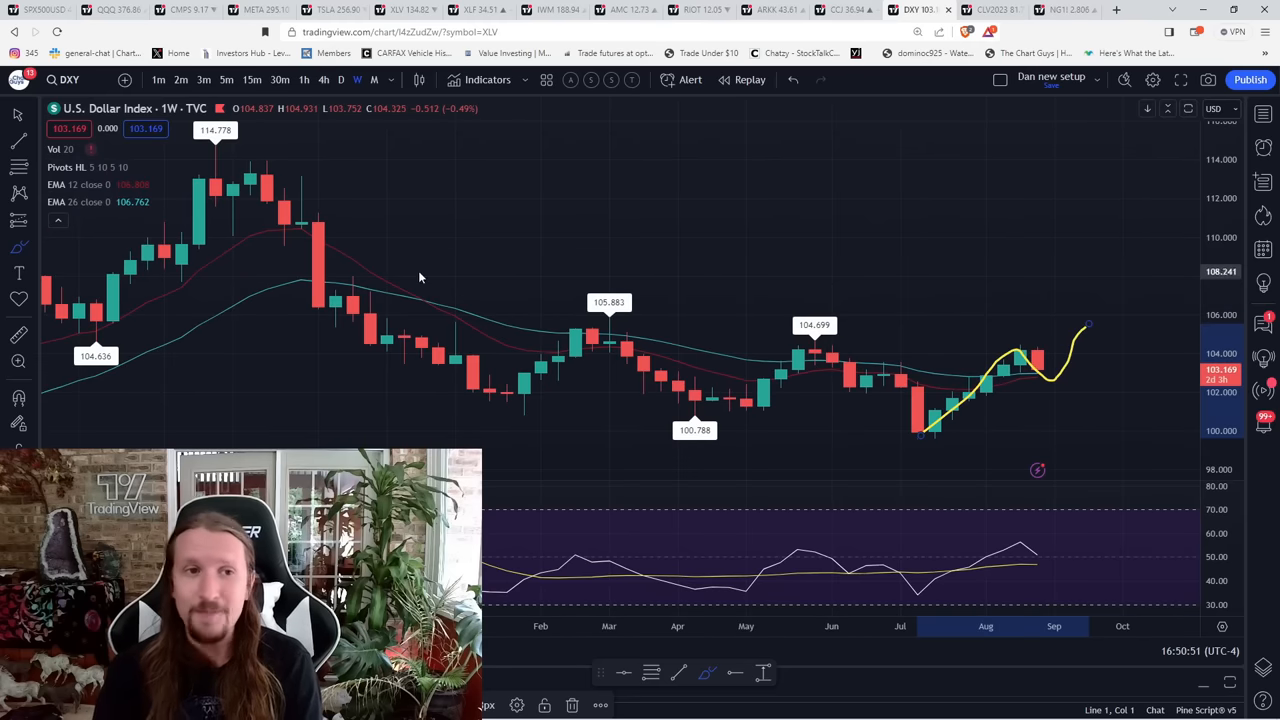
{"action": "scroll", "coordinate": [598, 298], "scroll_direction": "up", "scroll_amount": 2}
{"action": "scroll", "coordinate": [583, 310], "scroll_direction": "up", "scroll_amount": 2}
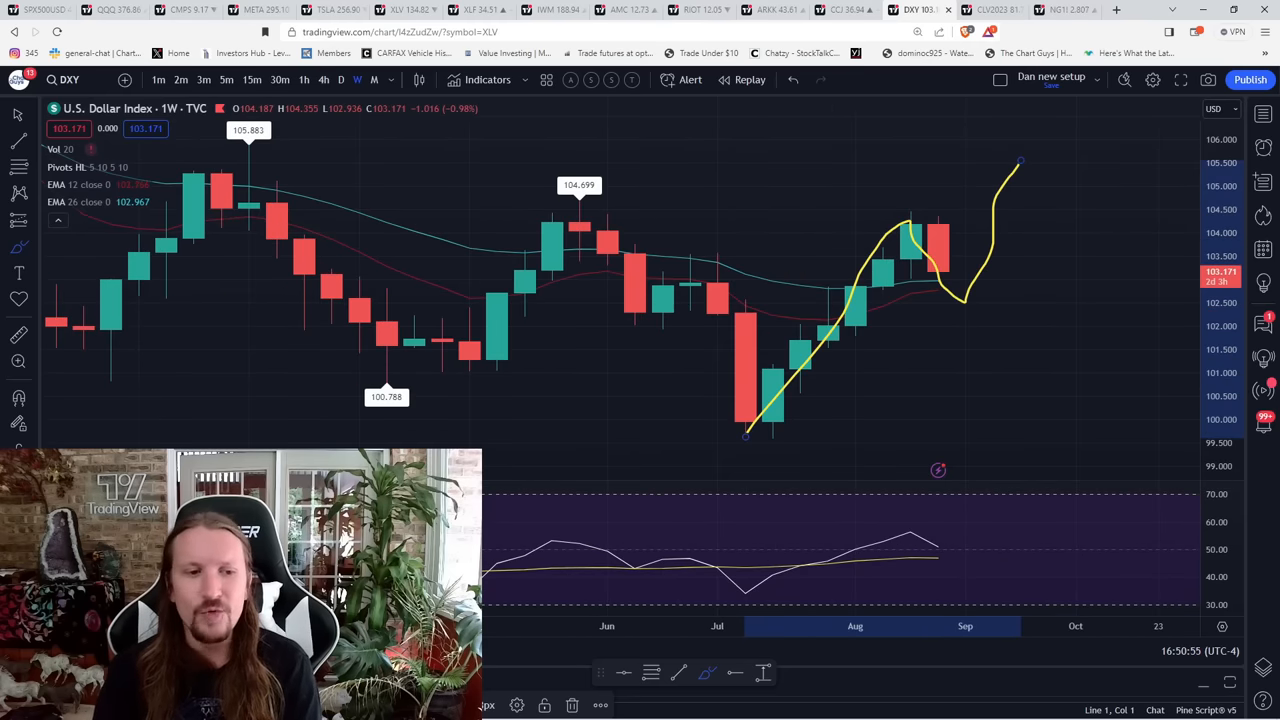
{"action": "mouse_move", "coordinate": [773, 440]}
{"action": "left_mouse_down"}
{"action": "mouse_move", "coordinate": [965, 340]}
{"action": "mouse_move", "coordinate": [988, 373]}
{"action": "left_mouse_up"}
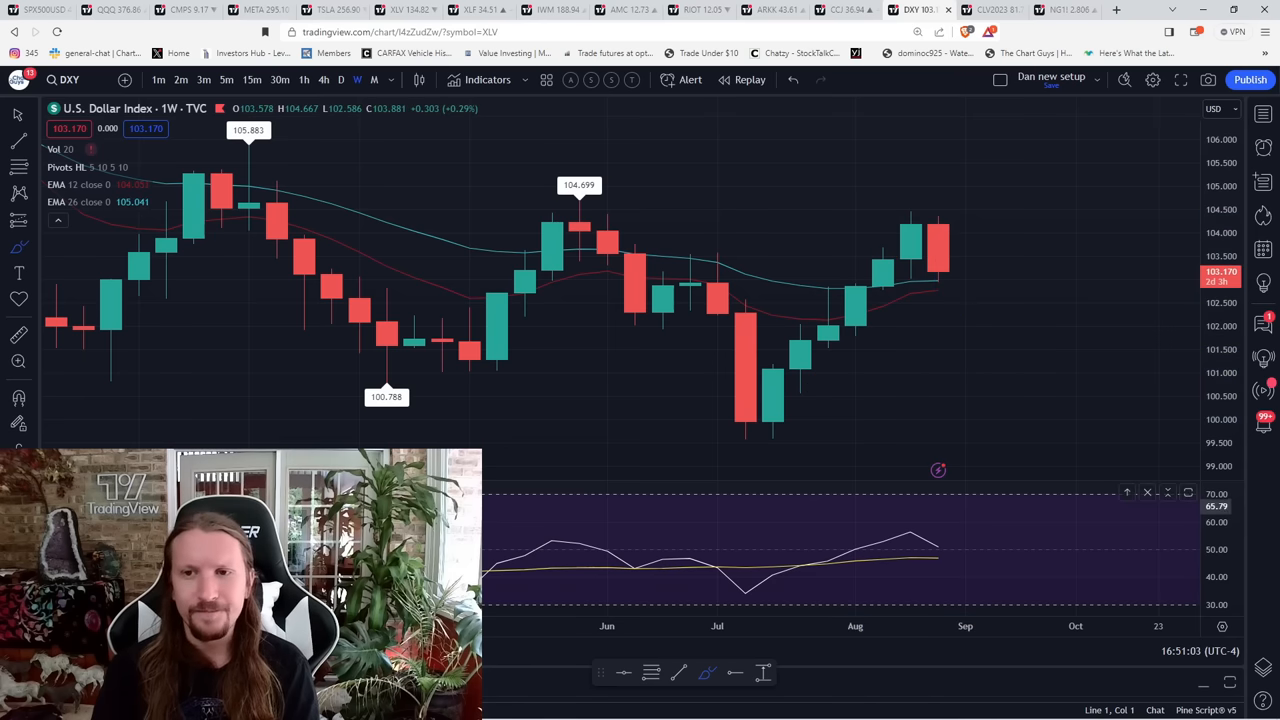
- View October 2023 crude oil futures on weekly candles, then back on daily
{"action": "left_click", "coordinate": [972, 12]}
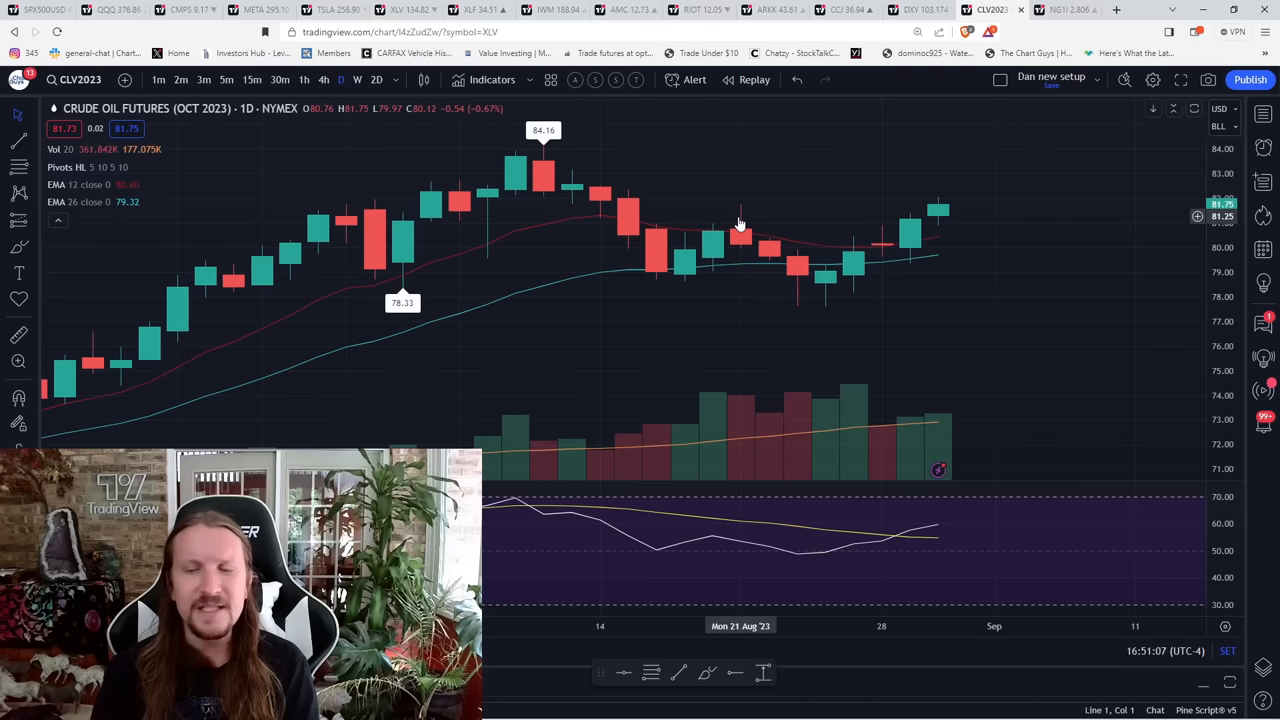
{"action": "left_click", "coordinate": [357, 80]}
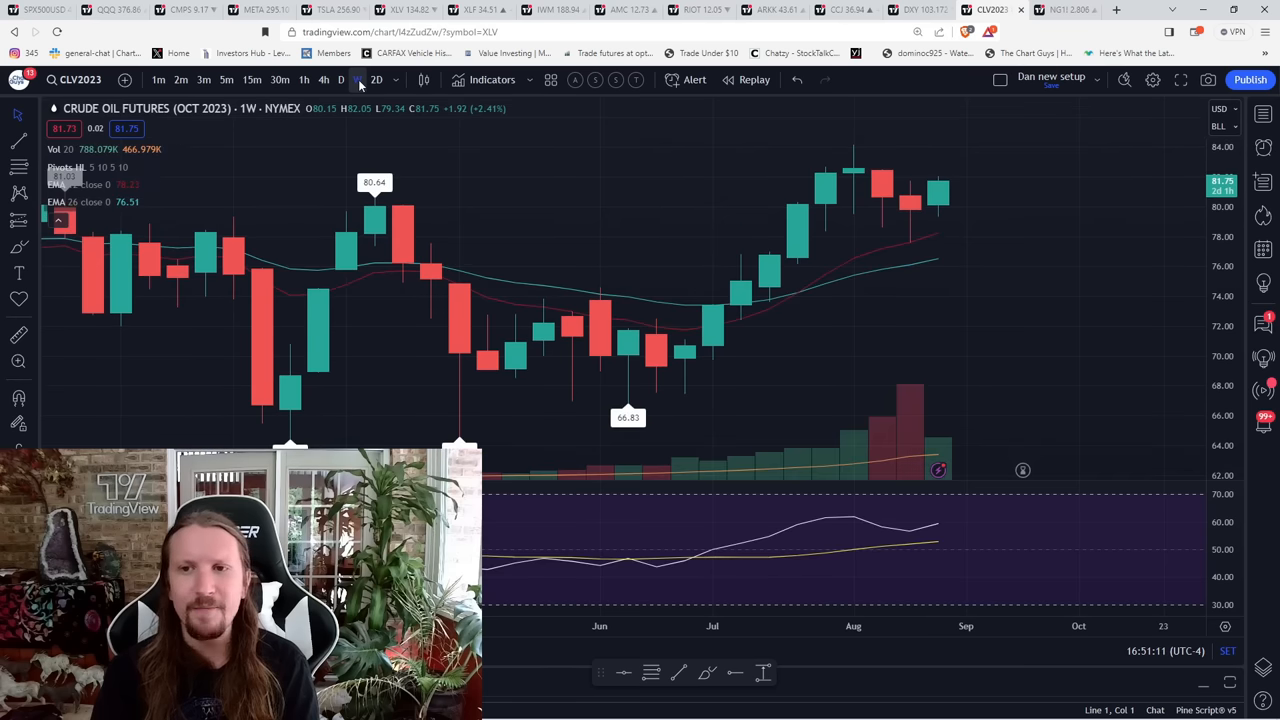
{"action": "left_click", "coordinate": [342, 80]}
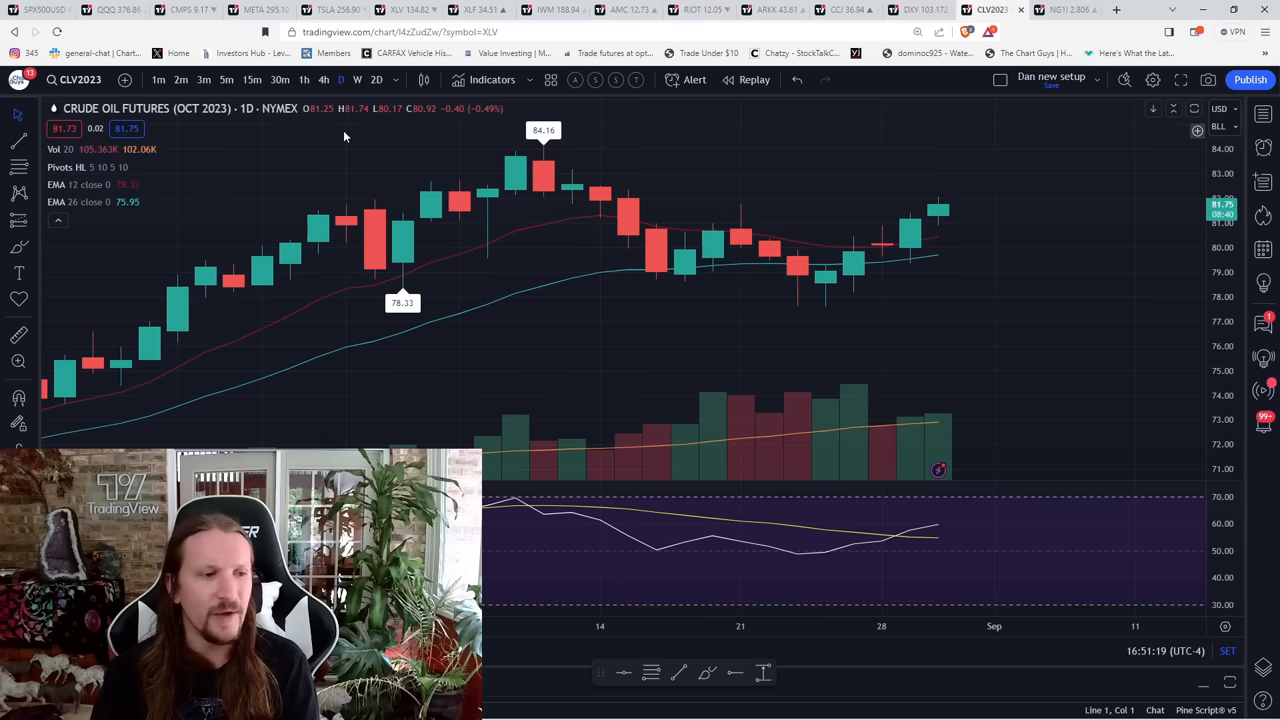
- Sketch natural gas swings in the channel, circle the upper-line touch, then remove all drawings
{"action": "left_click", "coordinate": [1060, 9]}
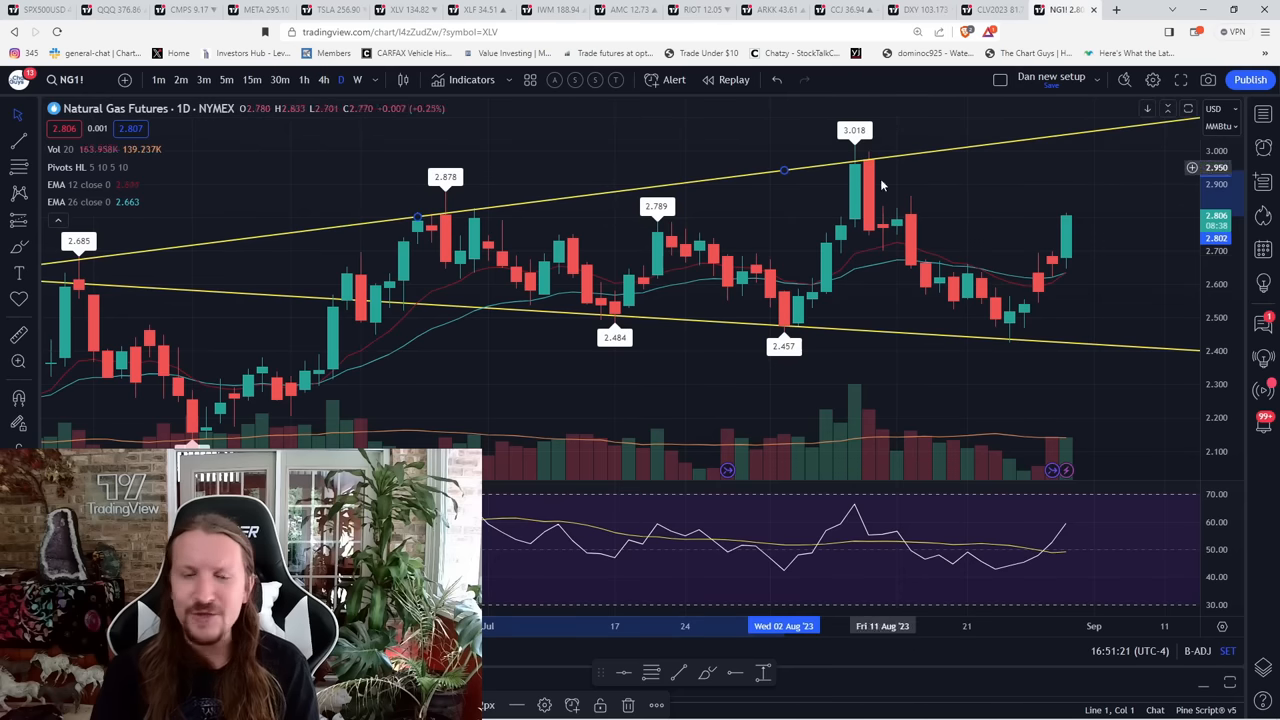
{"action": "left_click", "coordinate": [18, 246]}
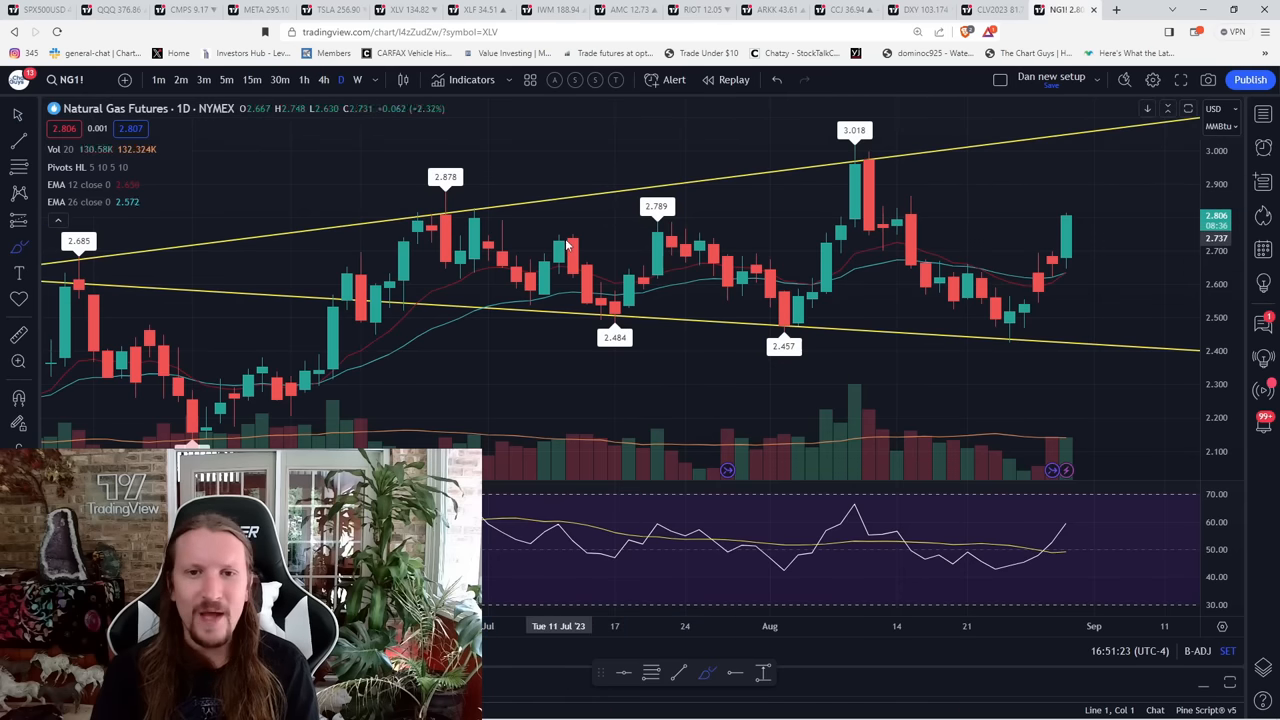
{"action": "mouse_move", "coordinate": [574, 313]}
{"action": "left_mouse_down"}
{"action": "mouse_move", "coordinate": [614, 313]}
{"action": "mouse_move", "coordinate": [664, 225]}
{"action": "mouse_move", "coordinate": [858, 165]}
{"action": "mouse_move", "coordinate": [1072, 210]}
{"action": "left_mouse_up"}
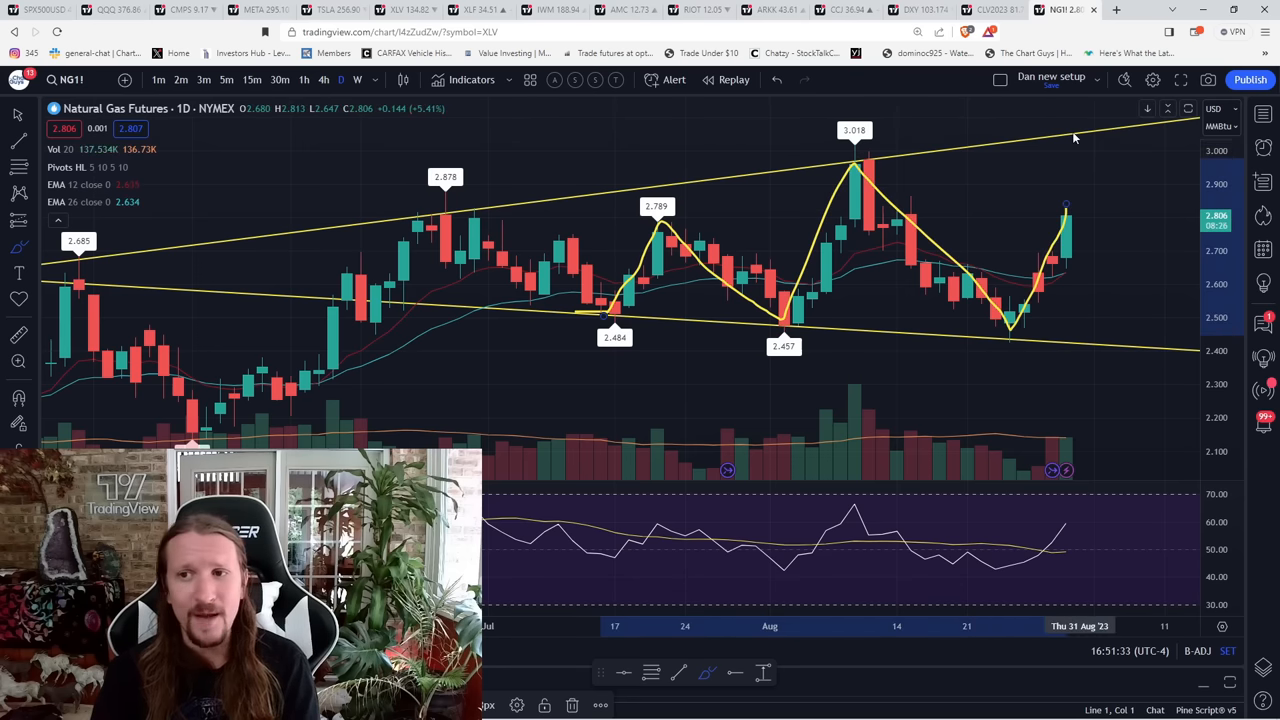
{"action": "left_click_drag", "start_coordinate": [1070, 133], "coordinate": [1055, 152]}
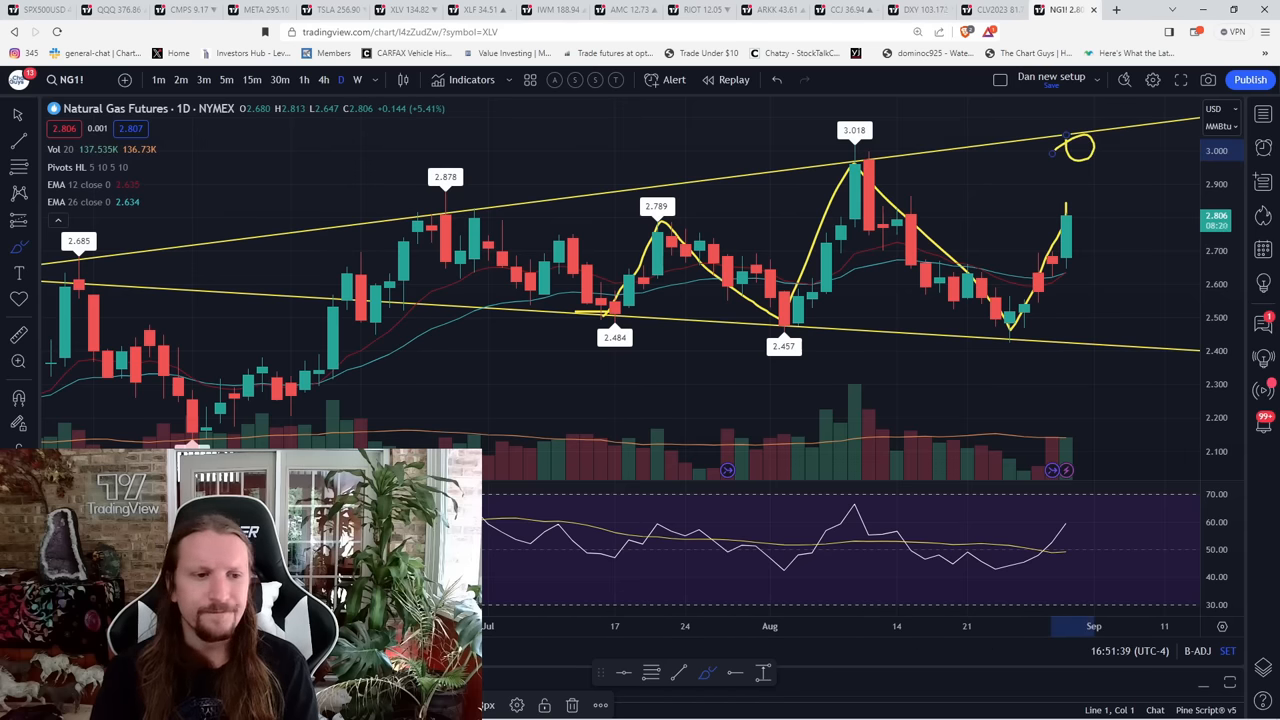
{"action": "left_click", "coordinate": [18, 500]}
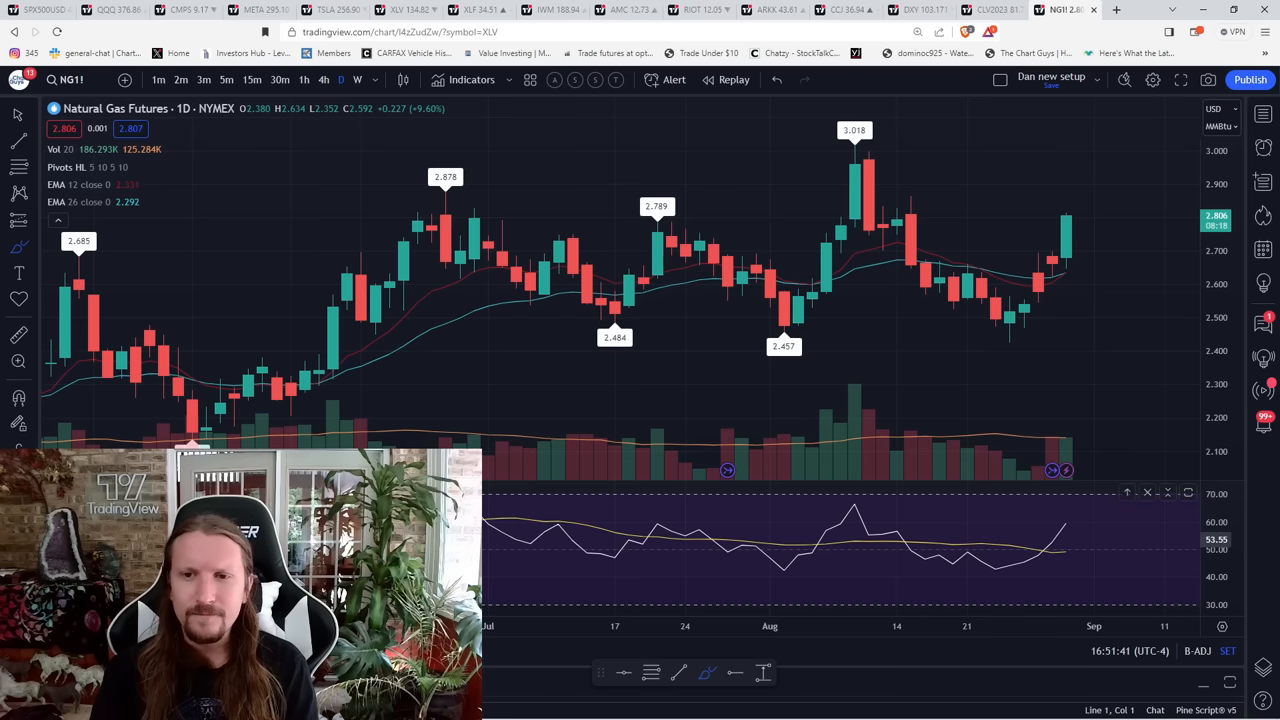